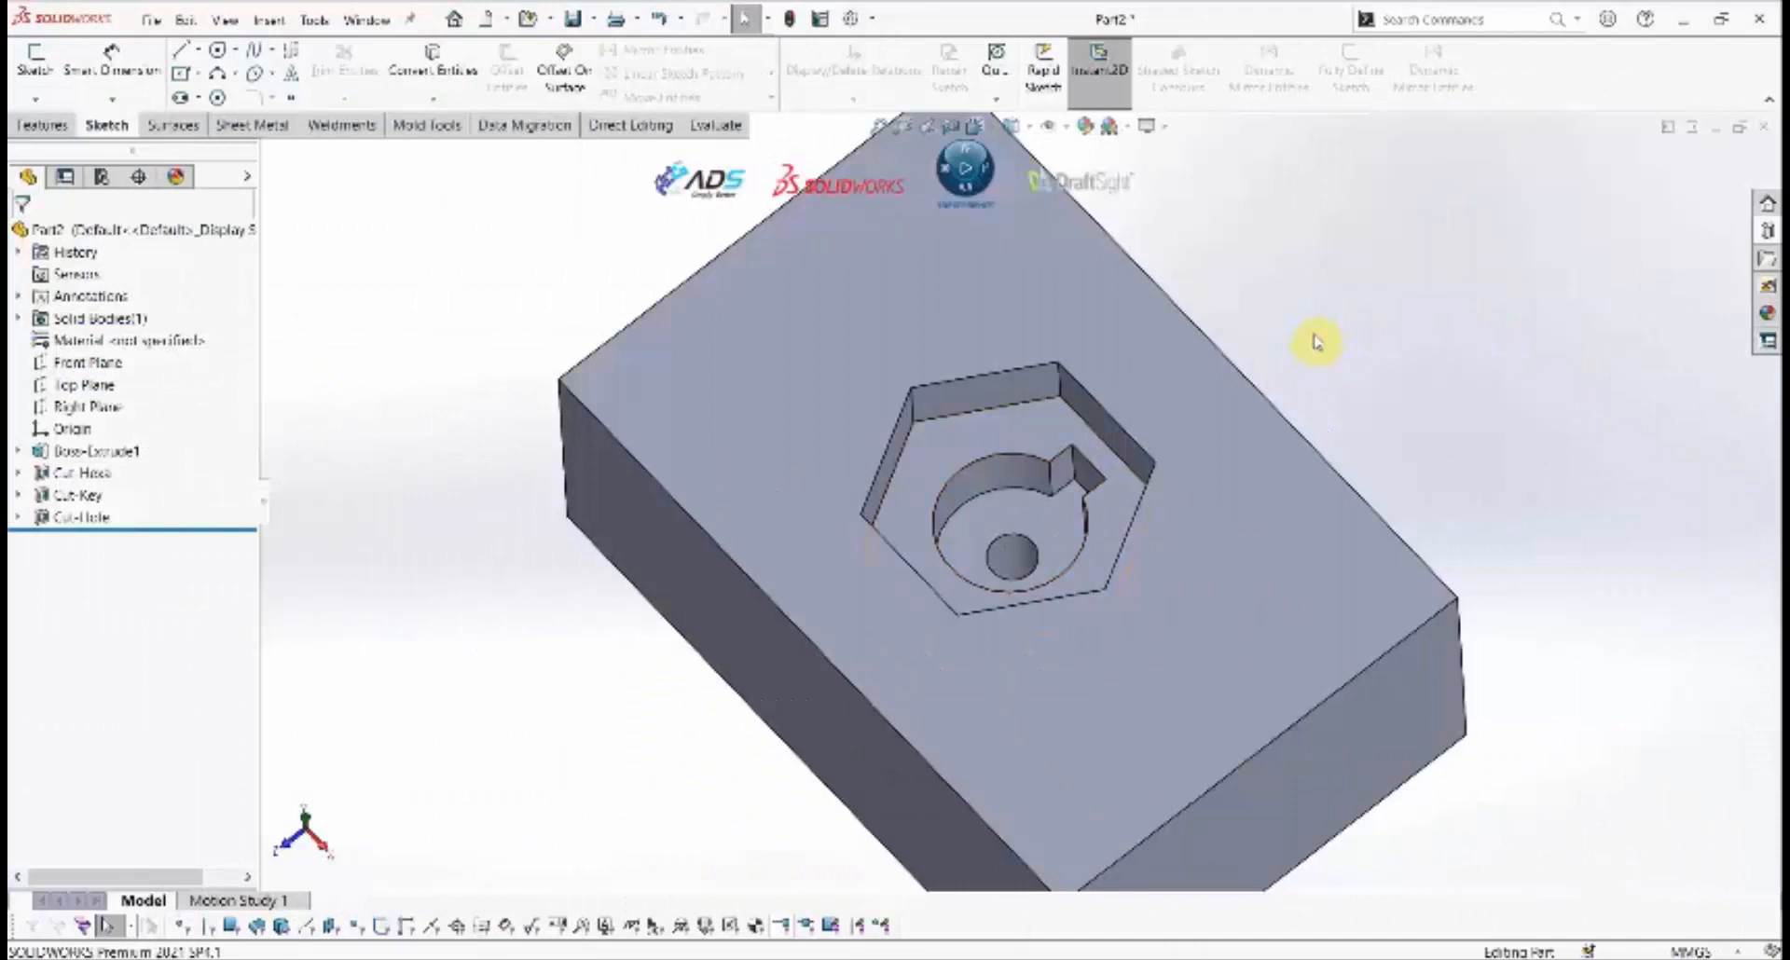
Create a new folder named Hole in the design library.
{"action": "key", "text": "ctrl+7"}
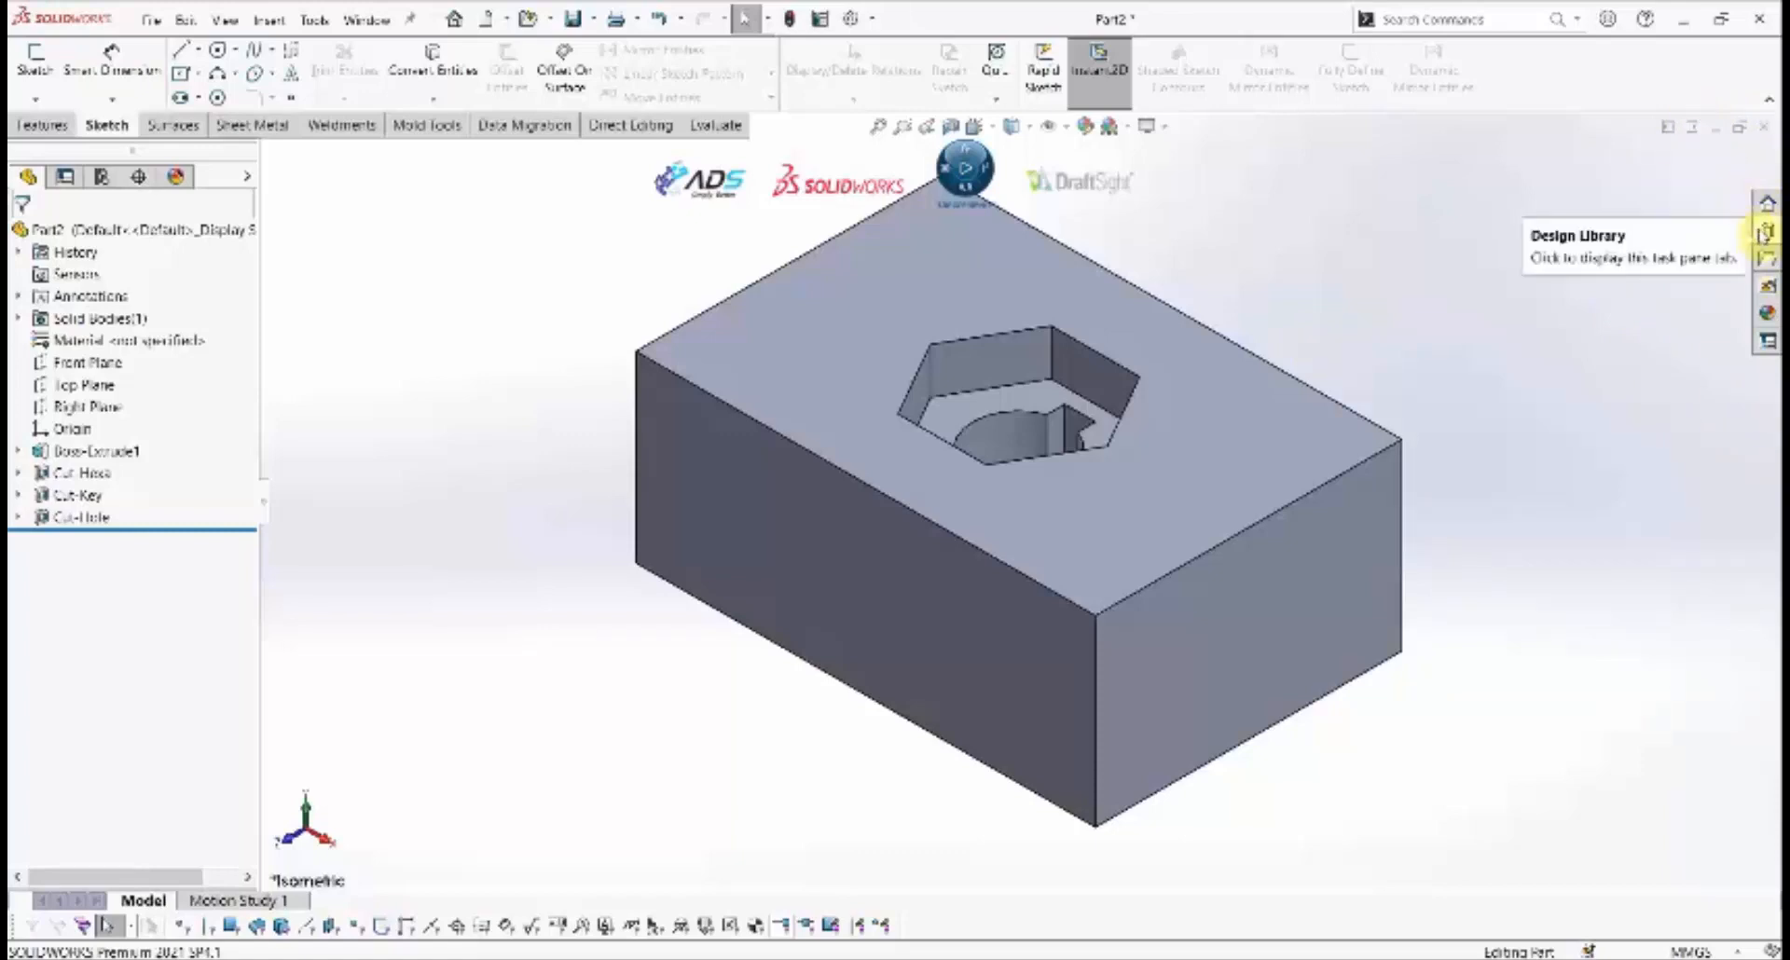
{"action": "left_click", "coordinate": [1765, 233]}
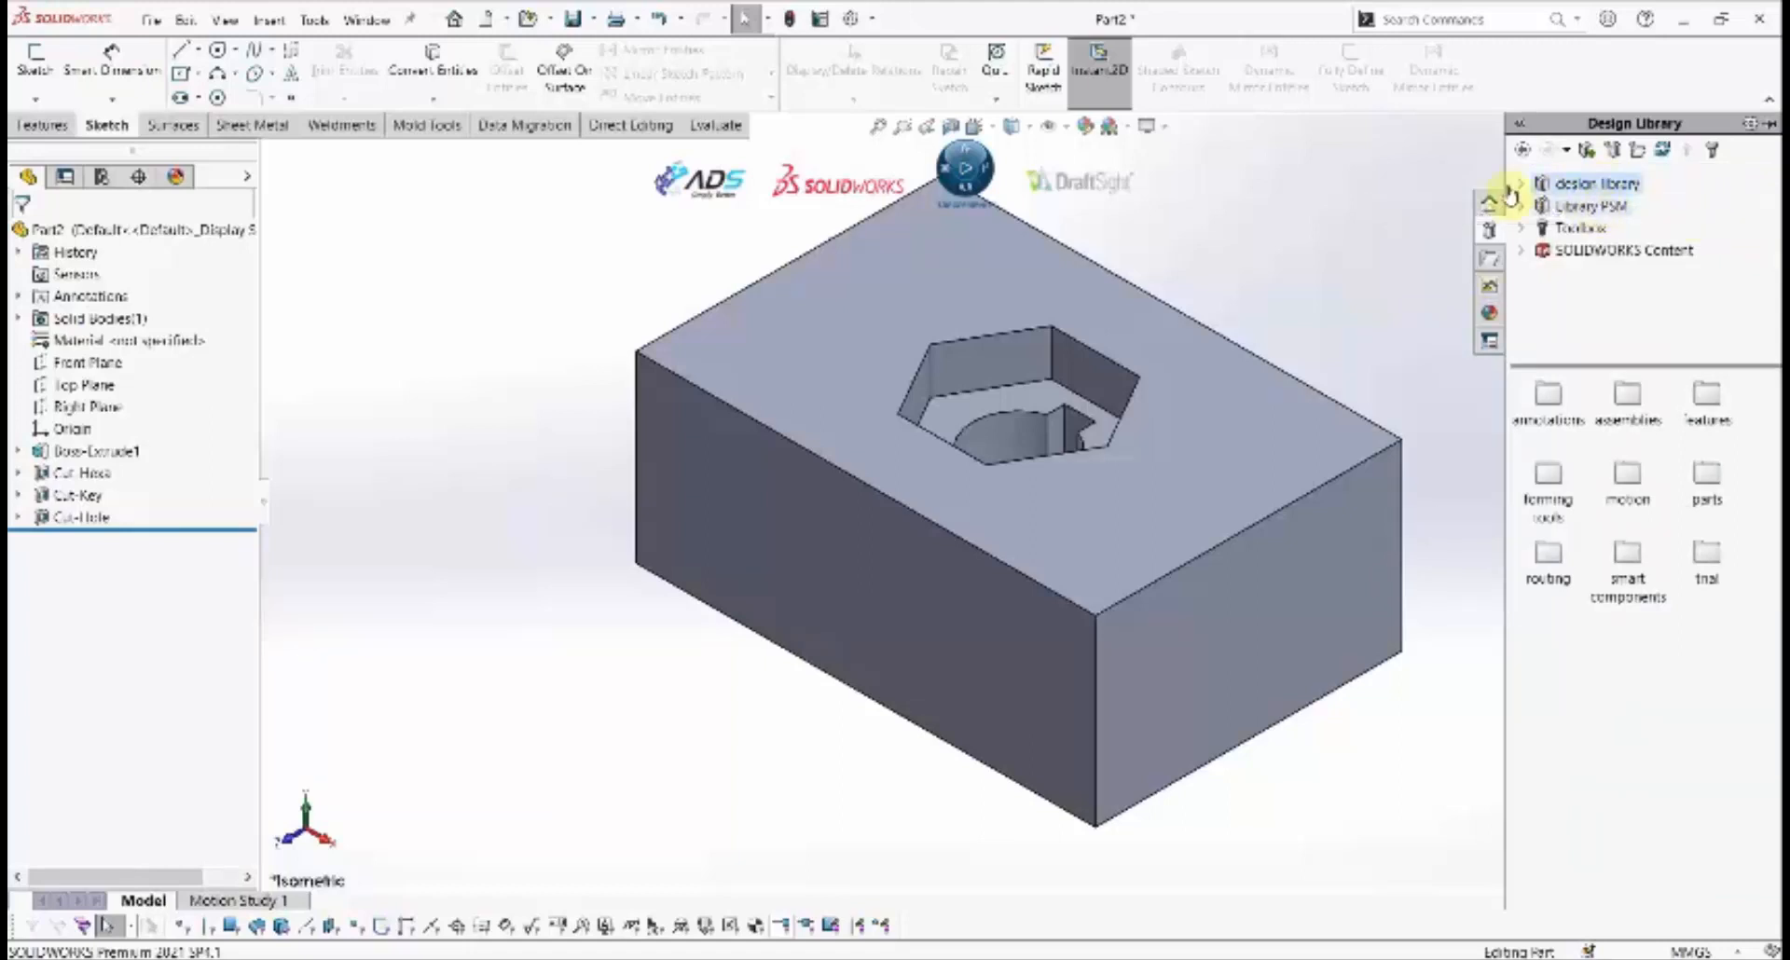
{"action": "left_click", "coordinate": [1594, 185]}
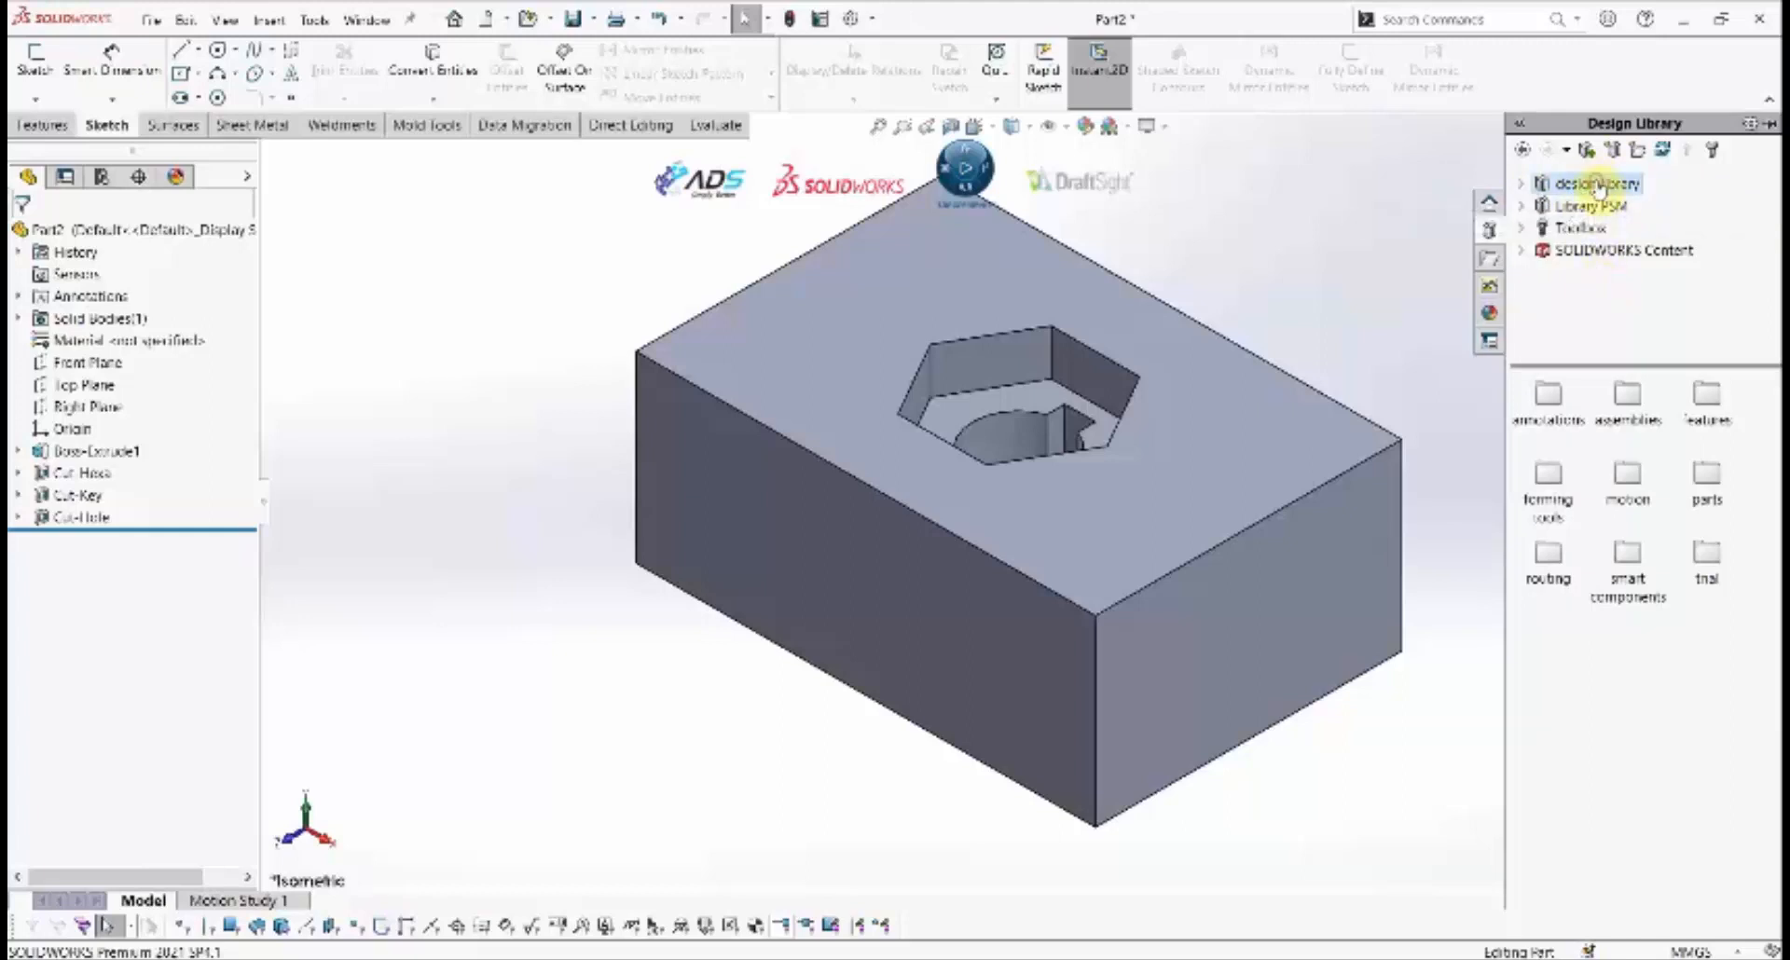
{"action": "left_click", "coordinate": [1639, 151]}
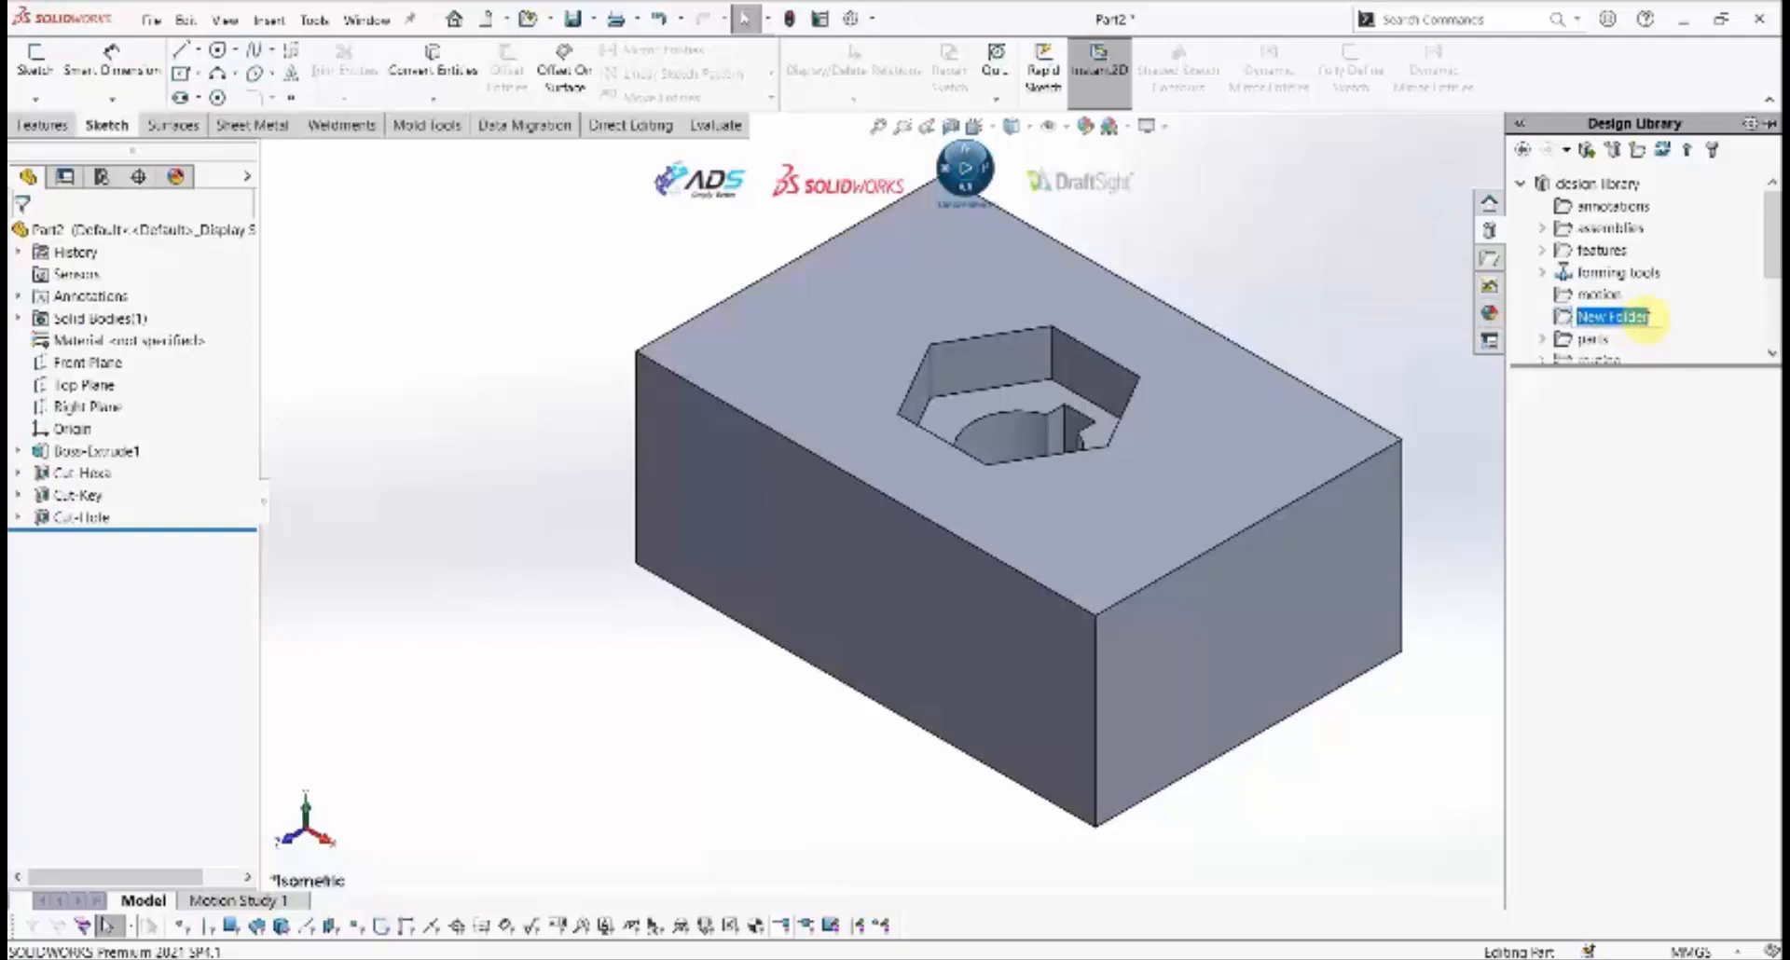
{"action": "key", "text": "BackSpace"}
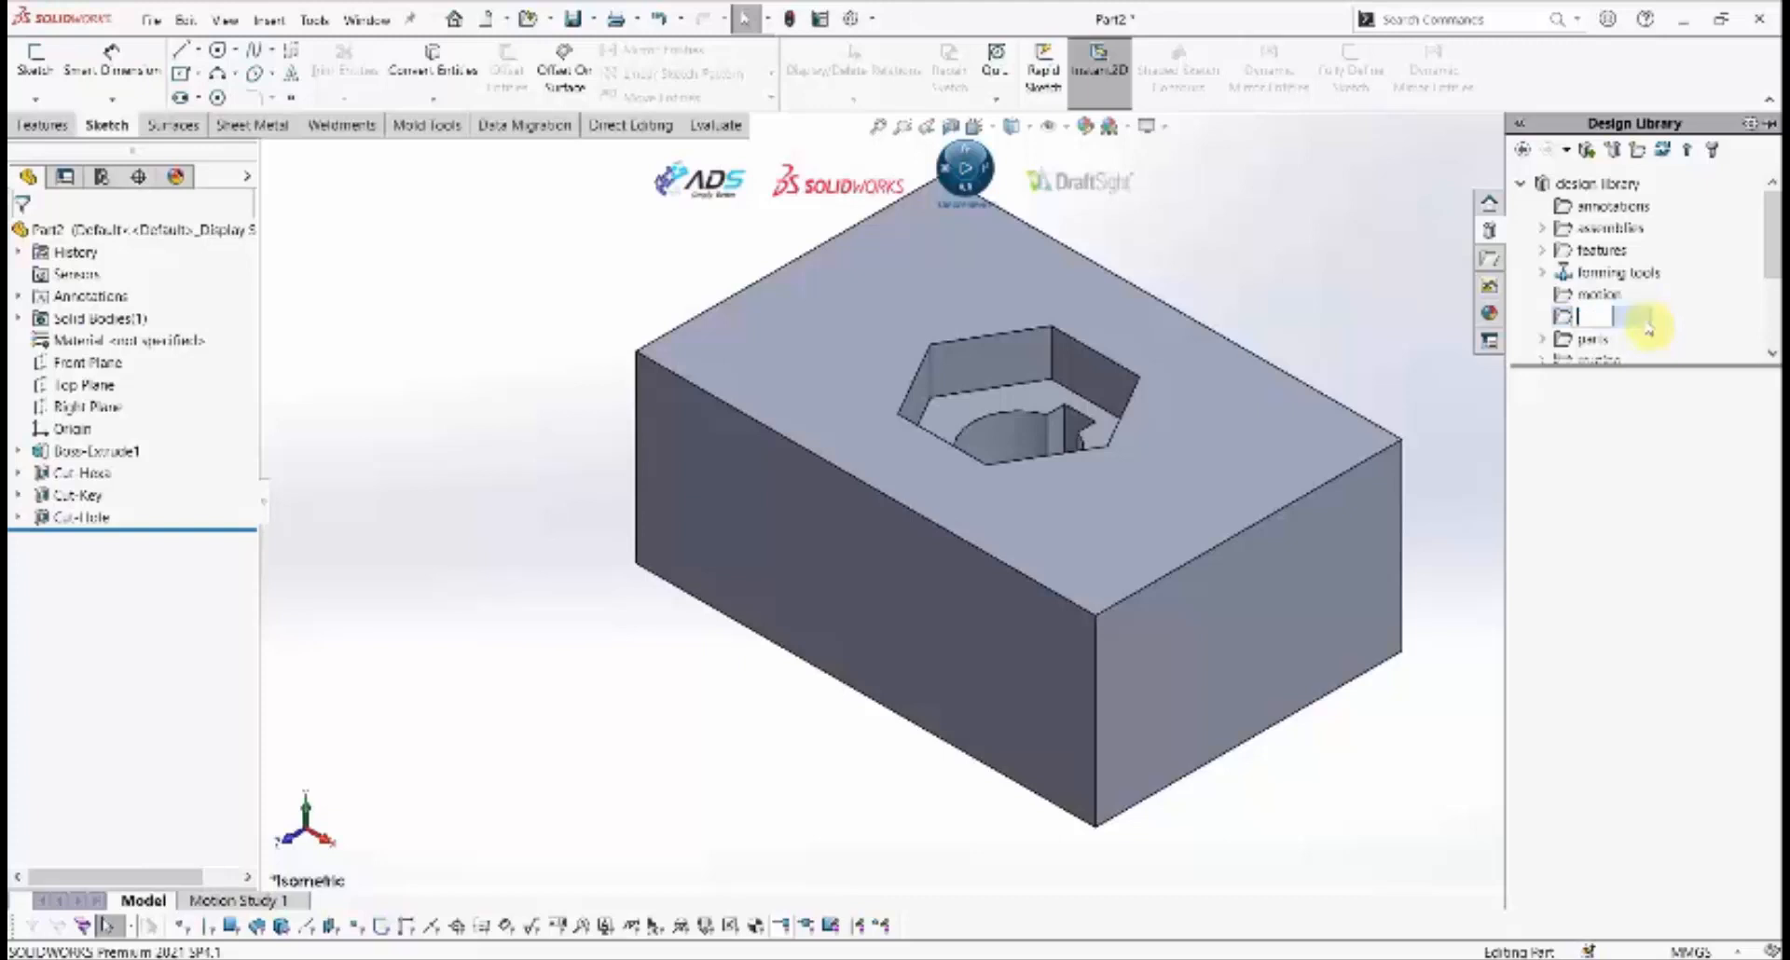
{"action": "type", "text": "Hole"}
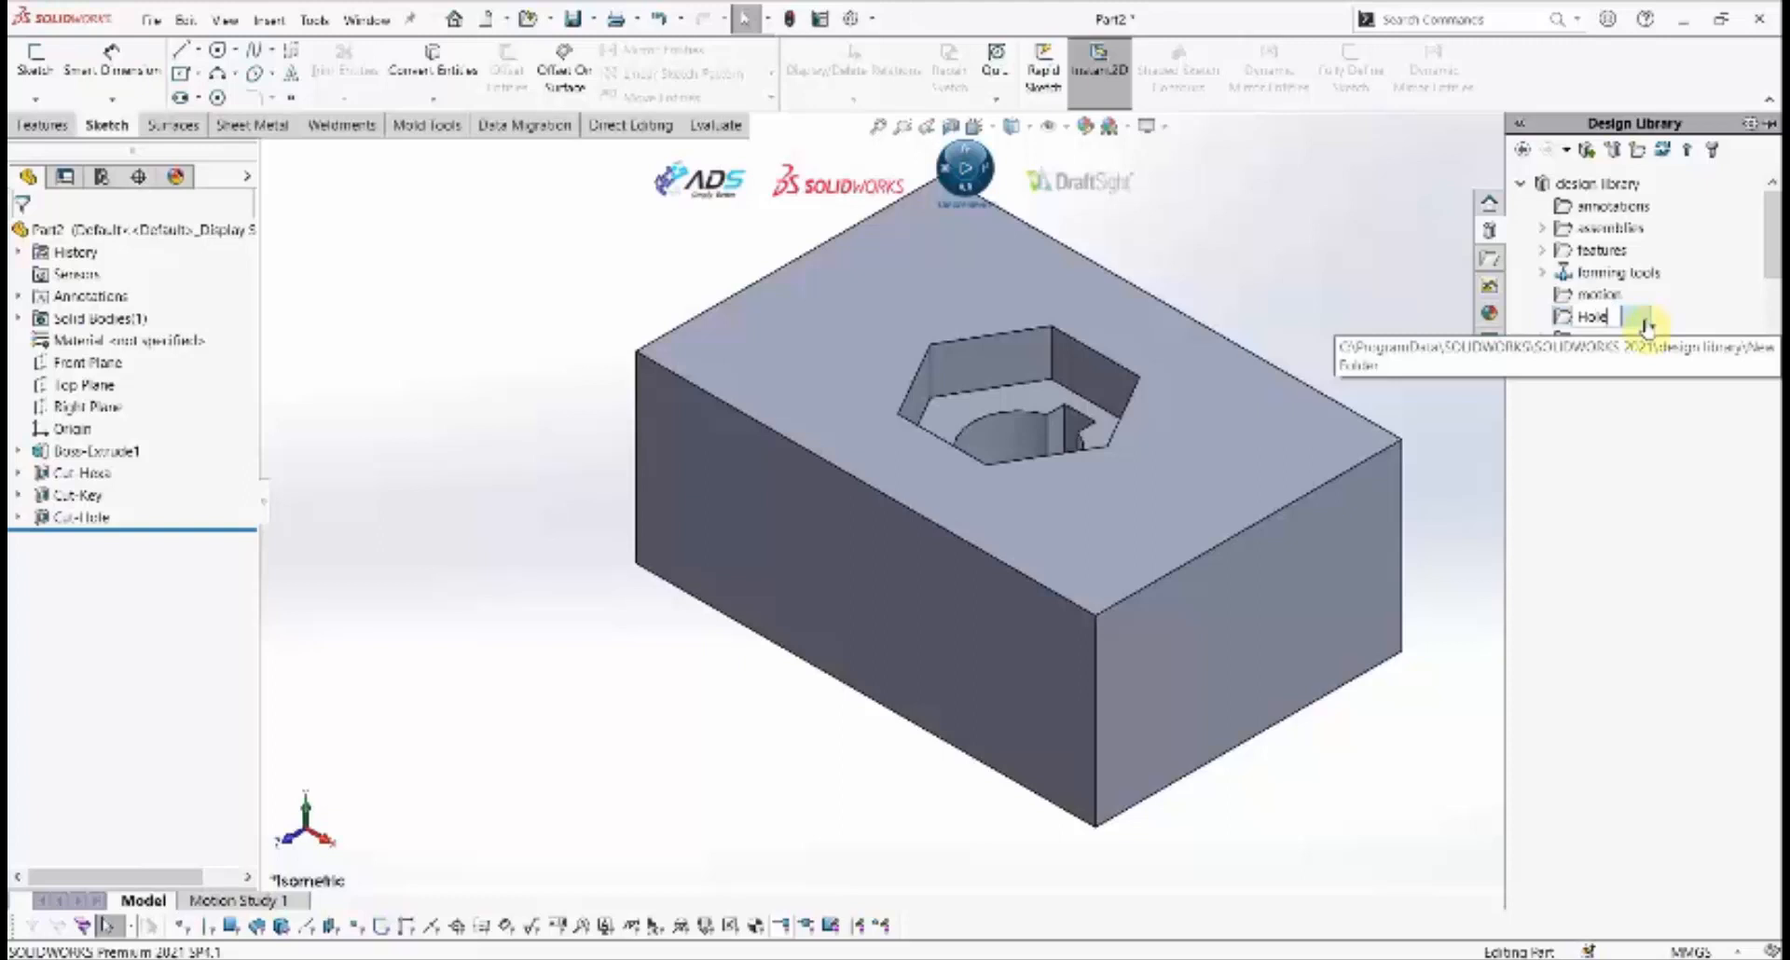
{"action": "key", "text": "Return"}
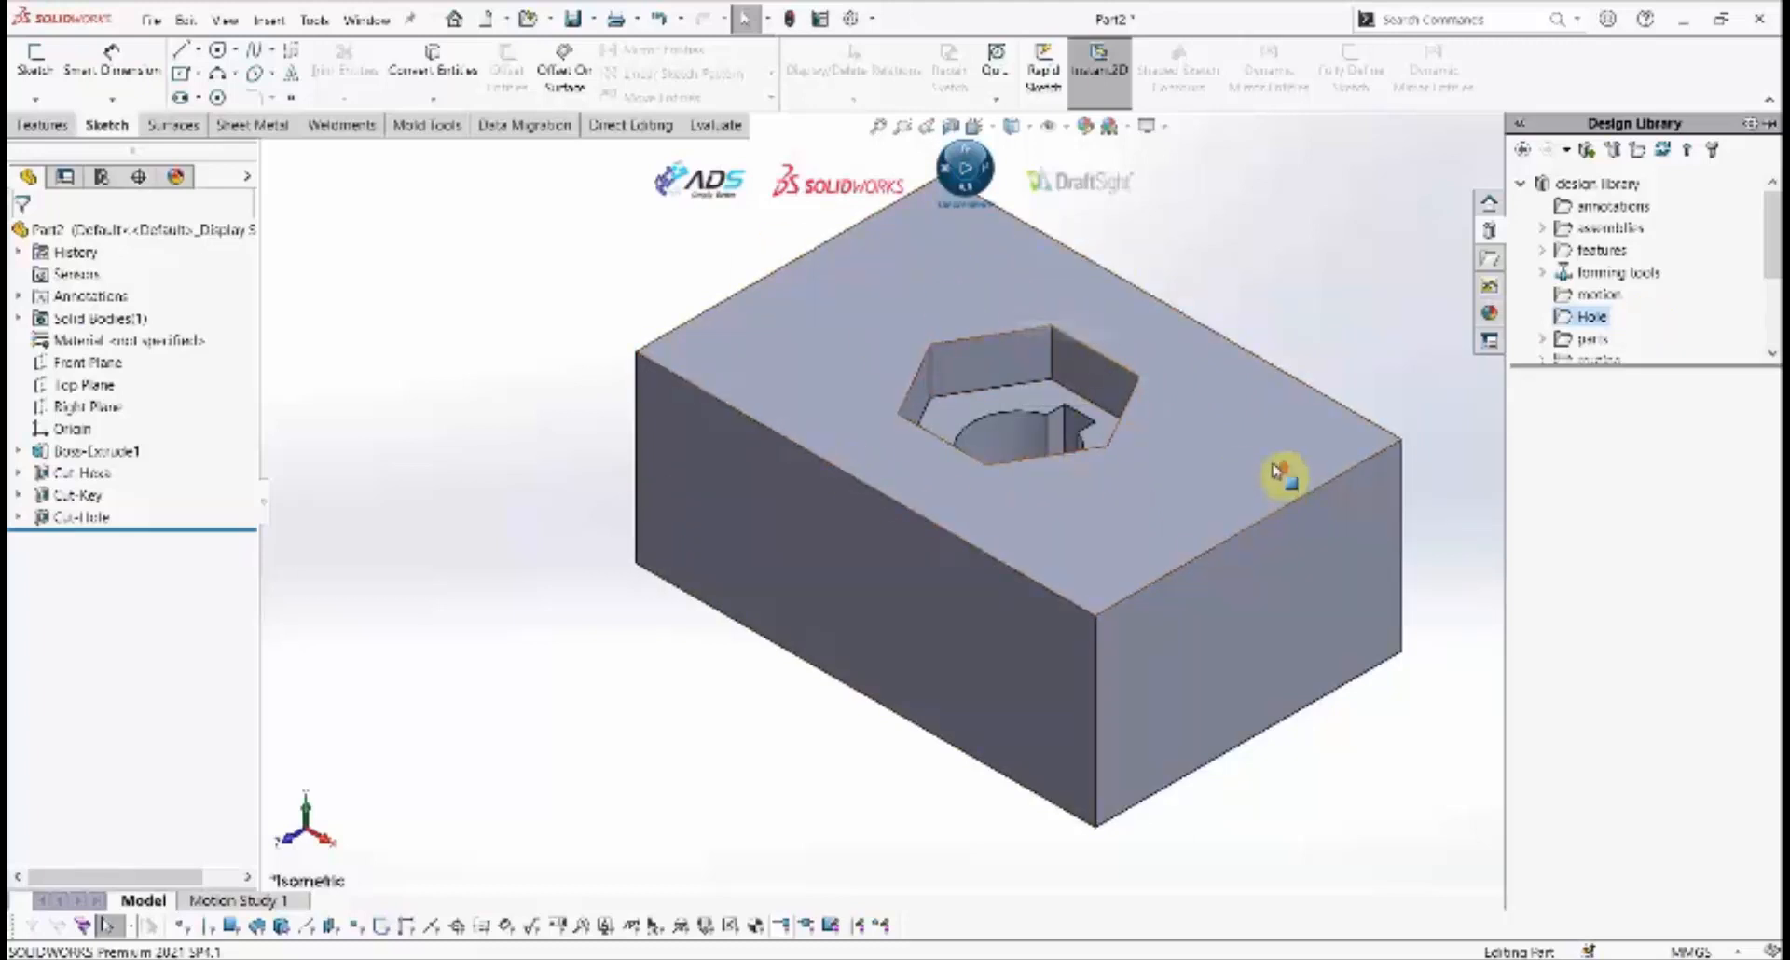
Examine the Cut-Hexa, Cut-Key and Cut-Hole features that form the block's stepped pocket.
{"action": "scroll", "coordinate": [1150, 462], "scroll_direction": "up", "scroll_amount": 2}
{"action": "scroll", "coordinate": [1151, 463], "scroll_direction": "down", "scroll_amount": 2}
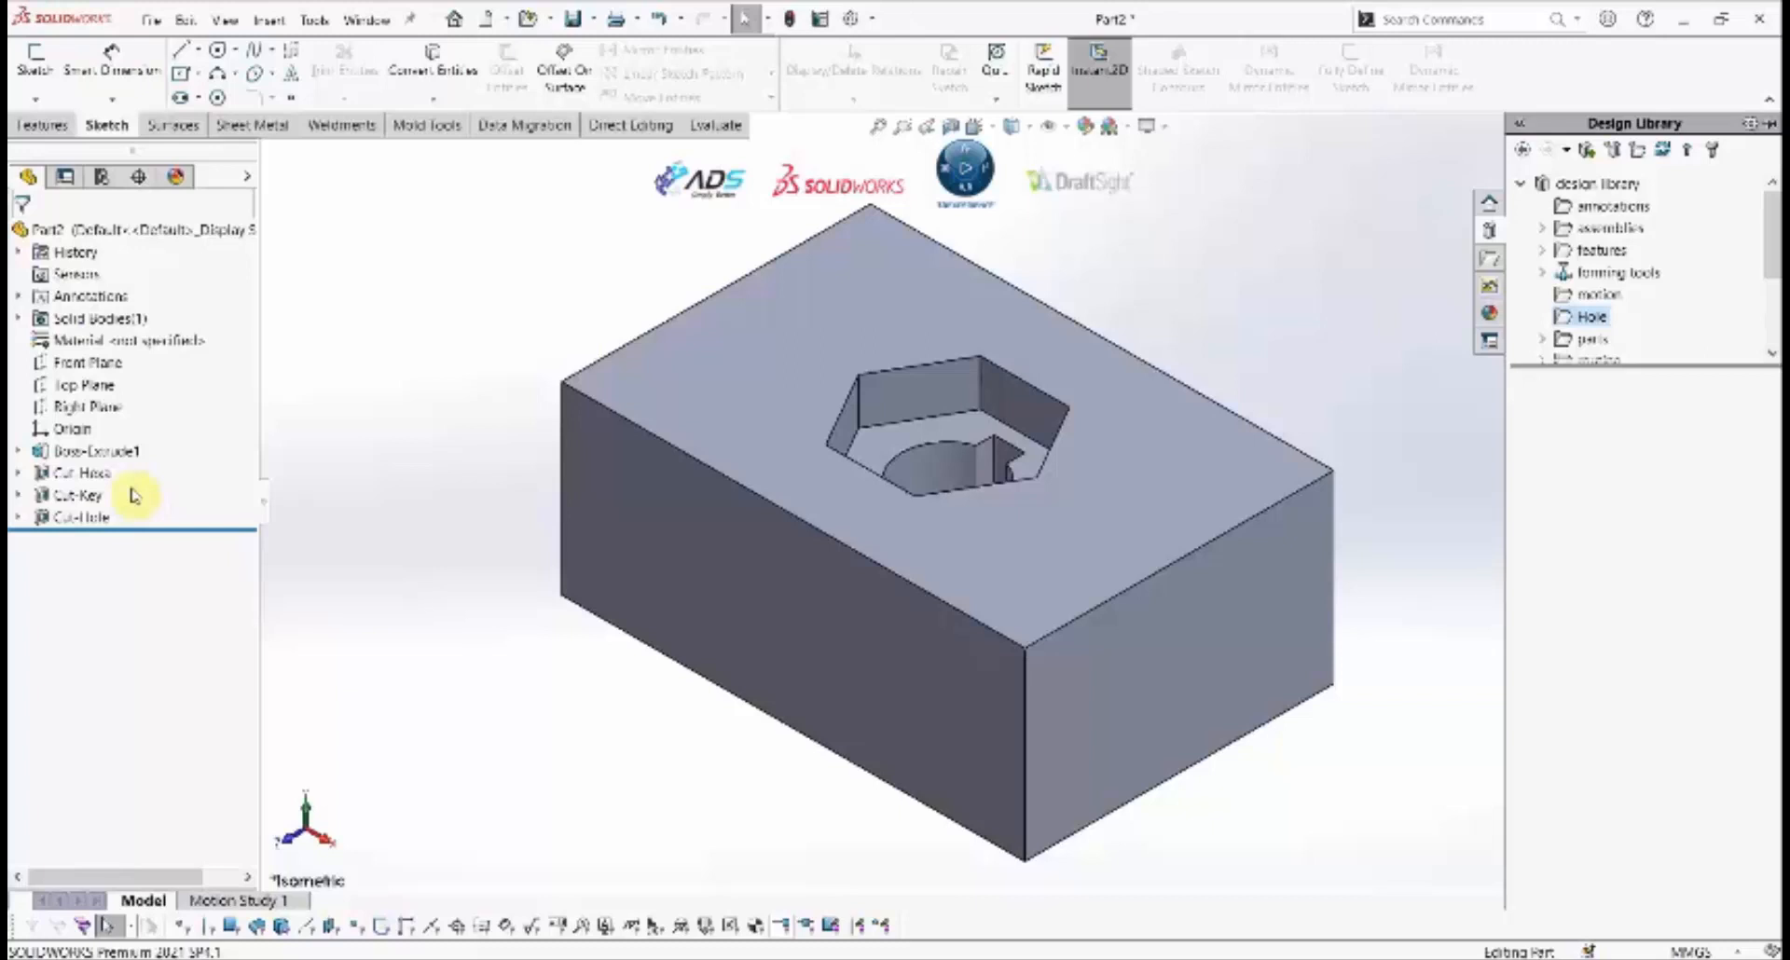
{"action": "mouse_move", "coordinate": [76, 485]}
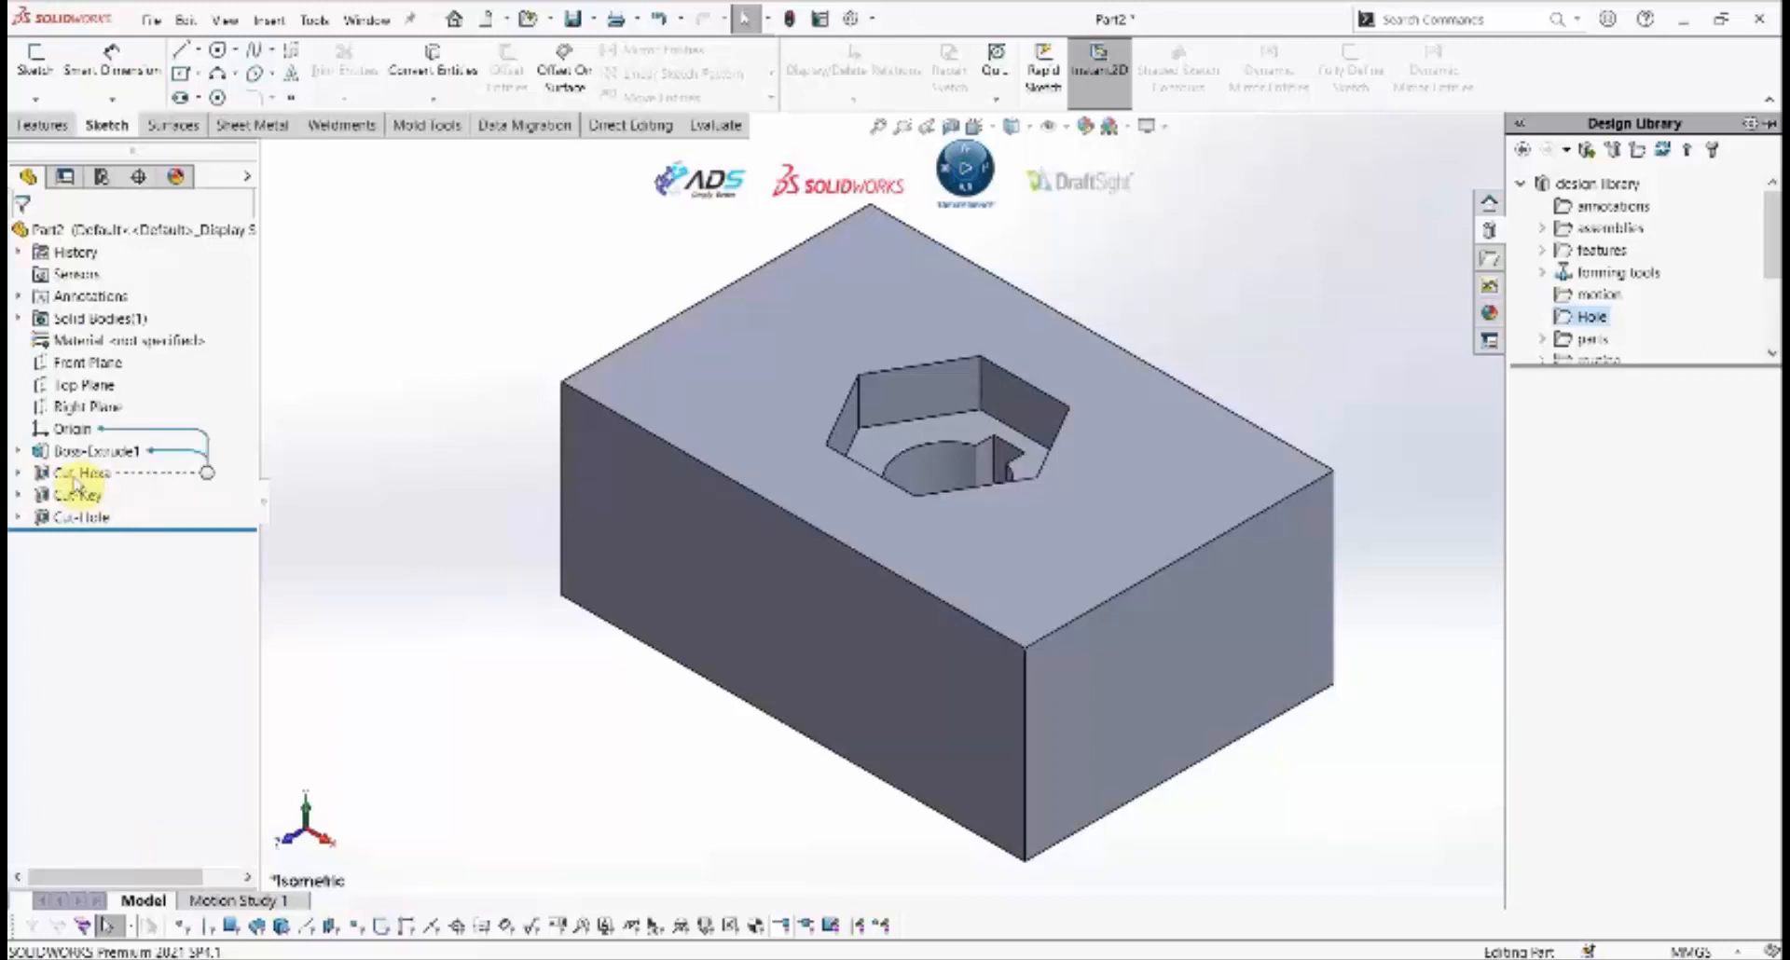
{"action": "left_click", "coordinate": [76, 483]}
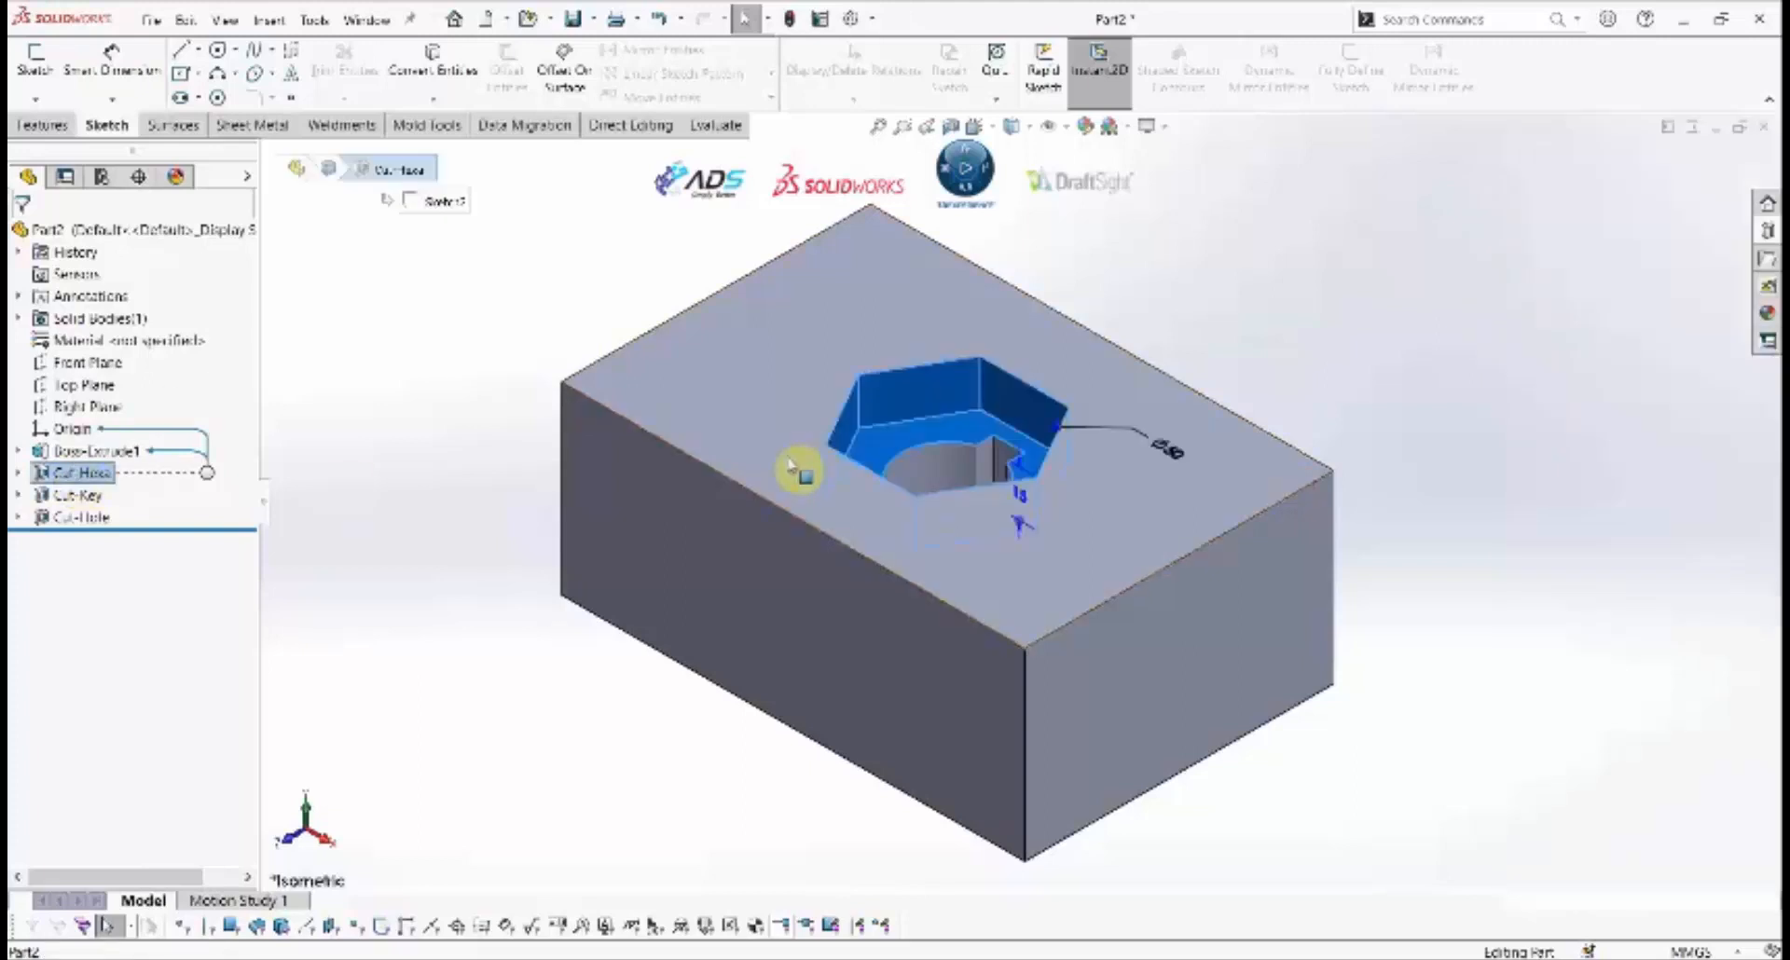
{"action": "left_click", "coordinate": [81, 496]}
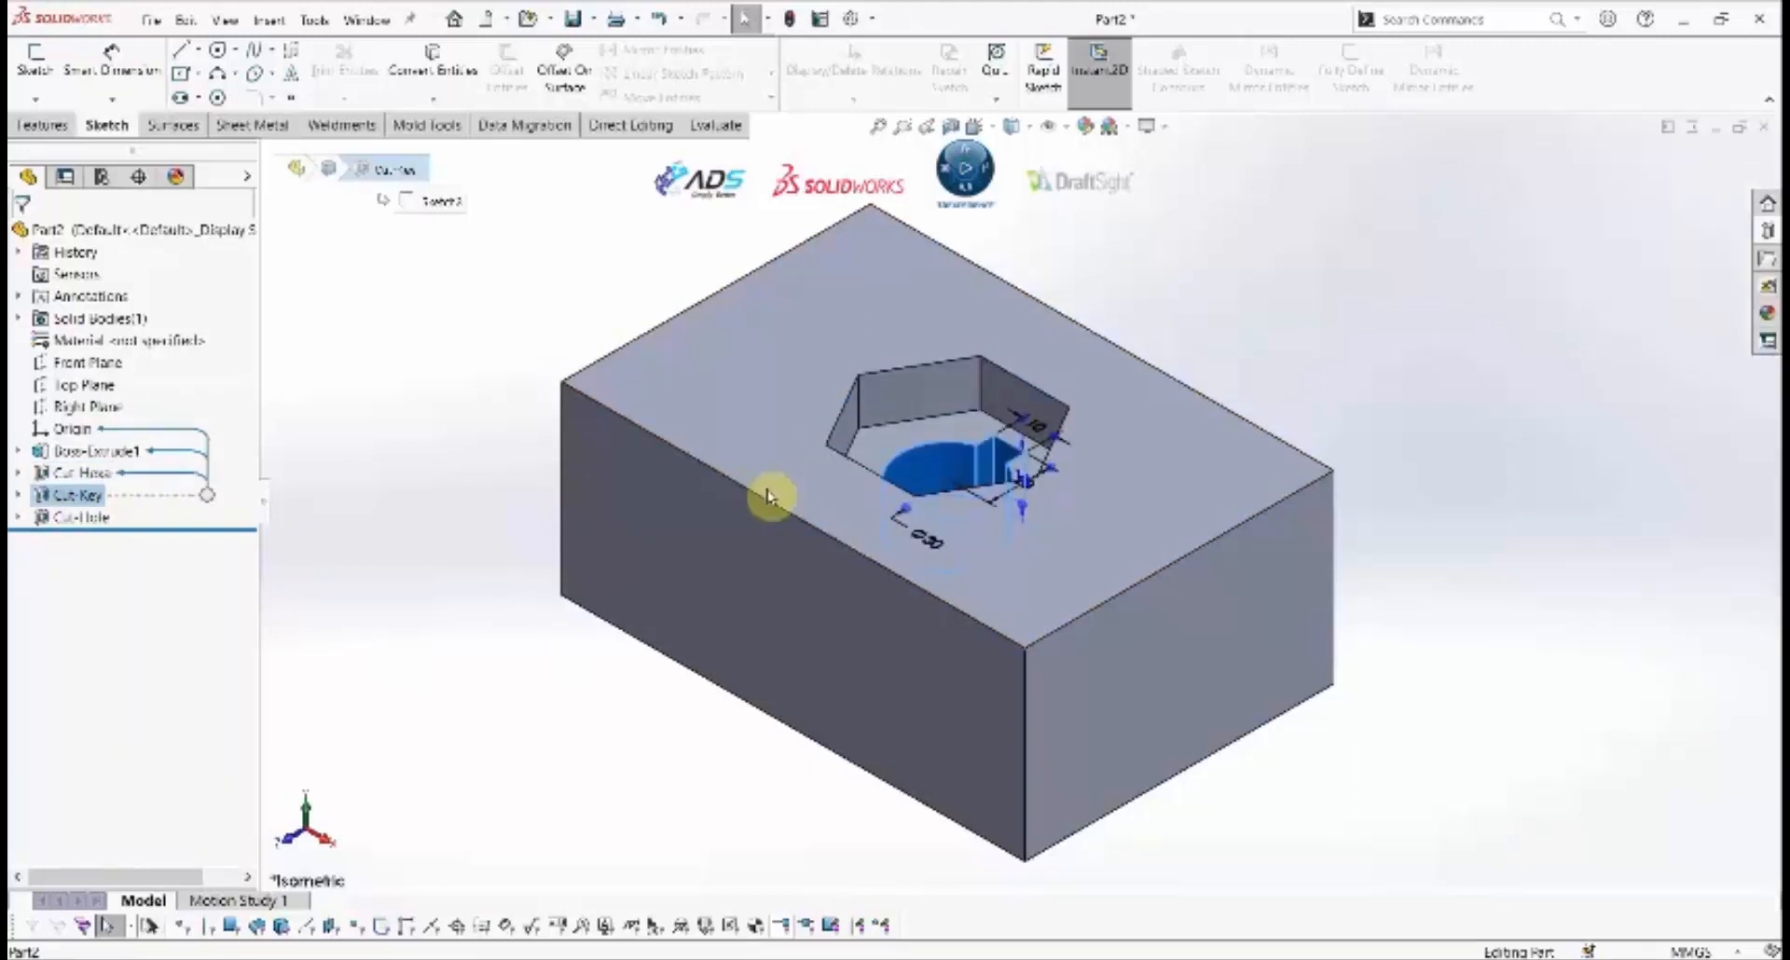
{"action": "scroll", "coordinate": [945, 514], "scroll_direction": "down", "scroll_amount": 2}
{"action": "middle_click_drag", "start_coordinate": [943, 516], "coordinate": [935, 548]}
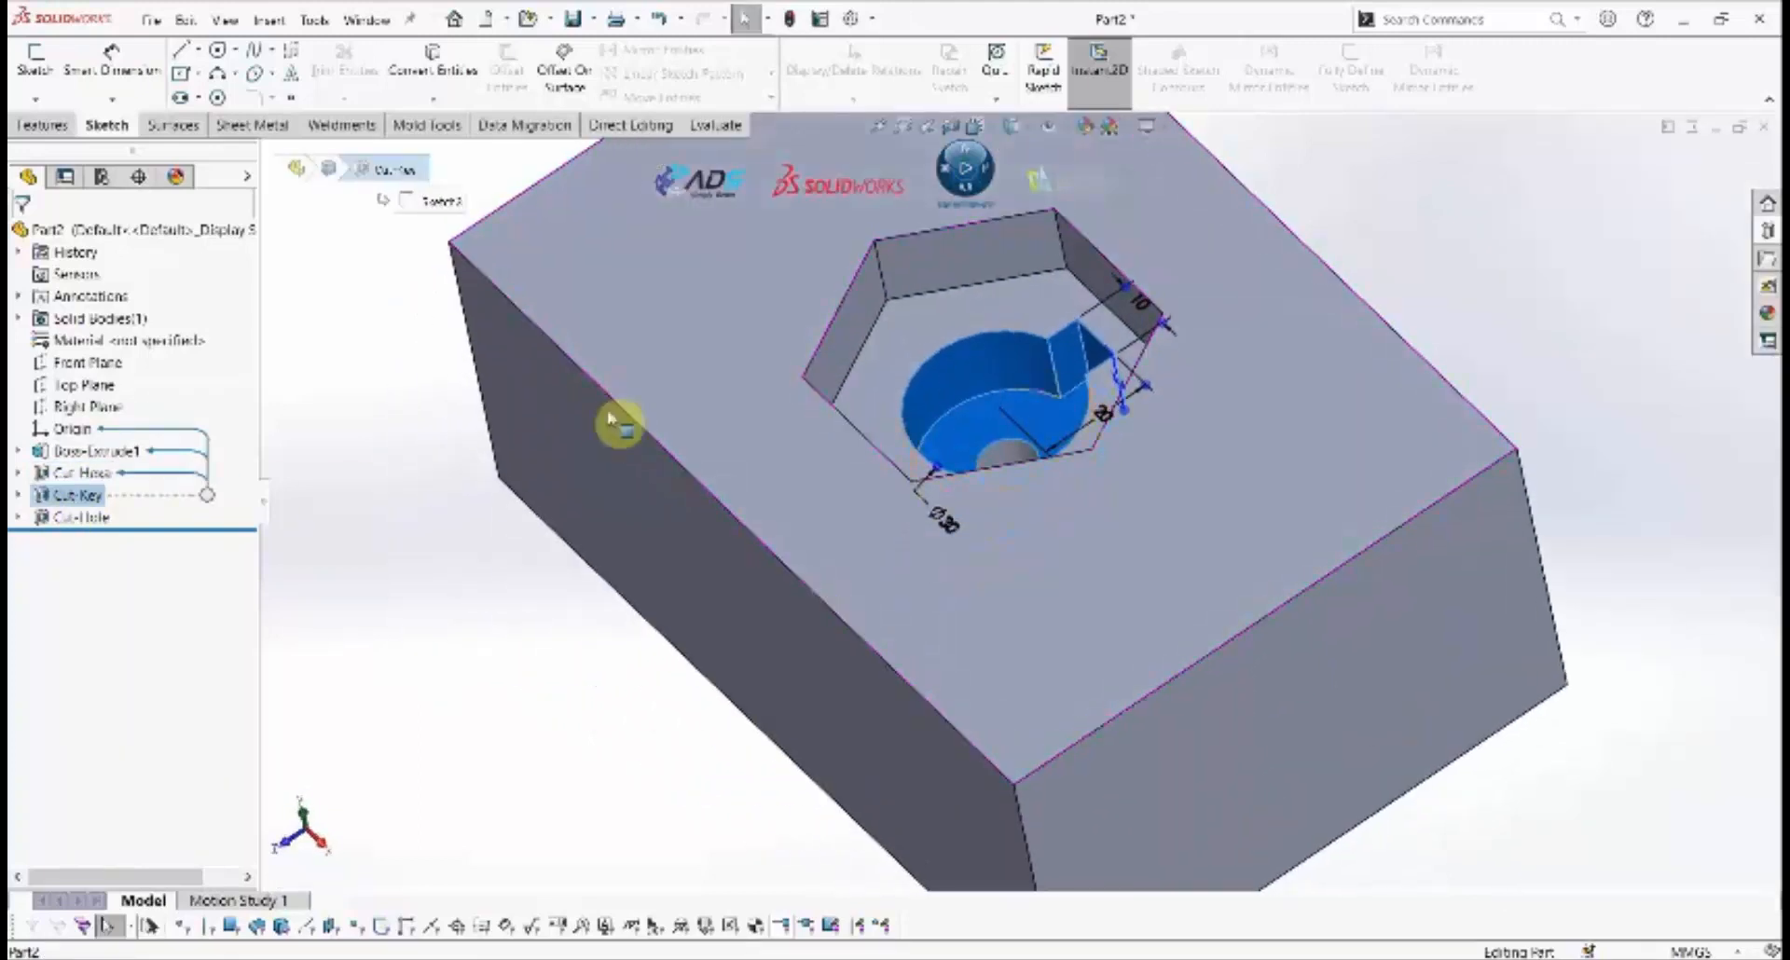
{"action": "left_click", "coordinate": [73, 519]}
{"action": "middle_click_drag", "start_coordinate": [931, 543], "coordinate": [964, 381]}
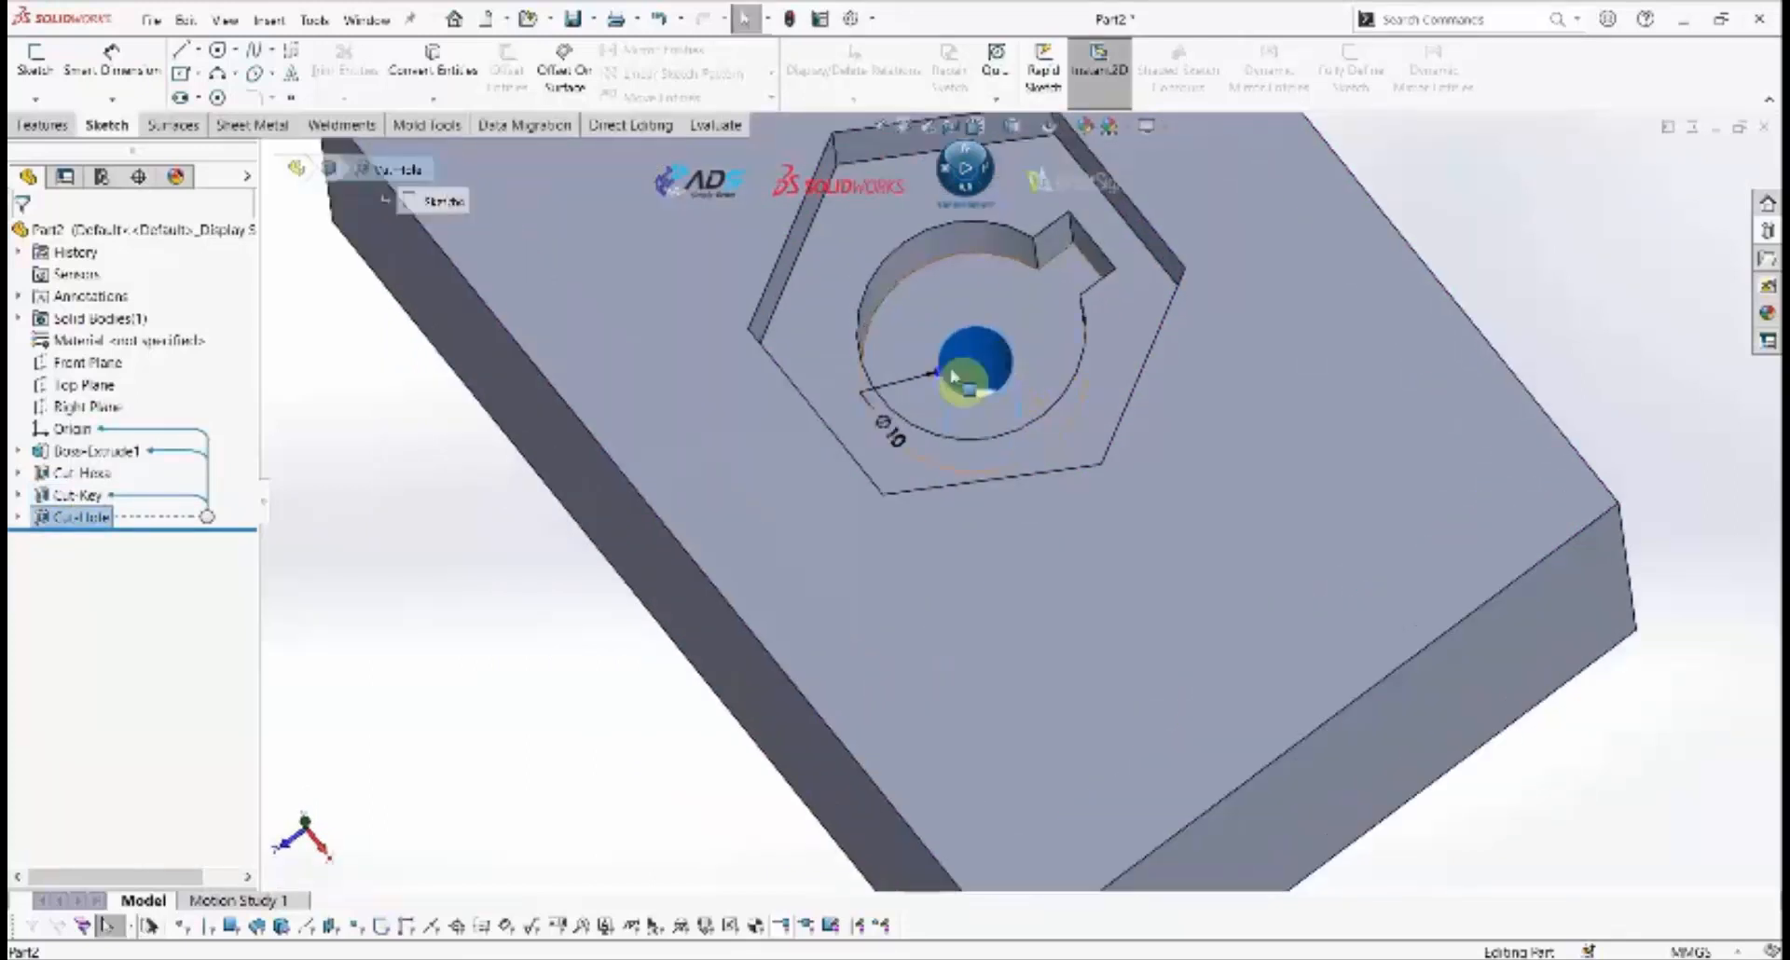
{"action": "left_click", "coordinate": [473, 541]}
{"action": "key", "text": "ctrl+7"}
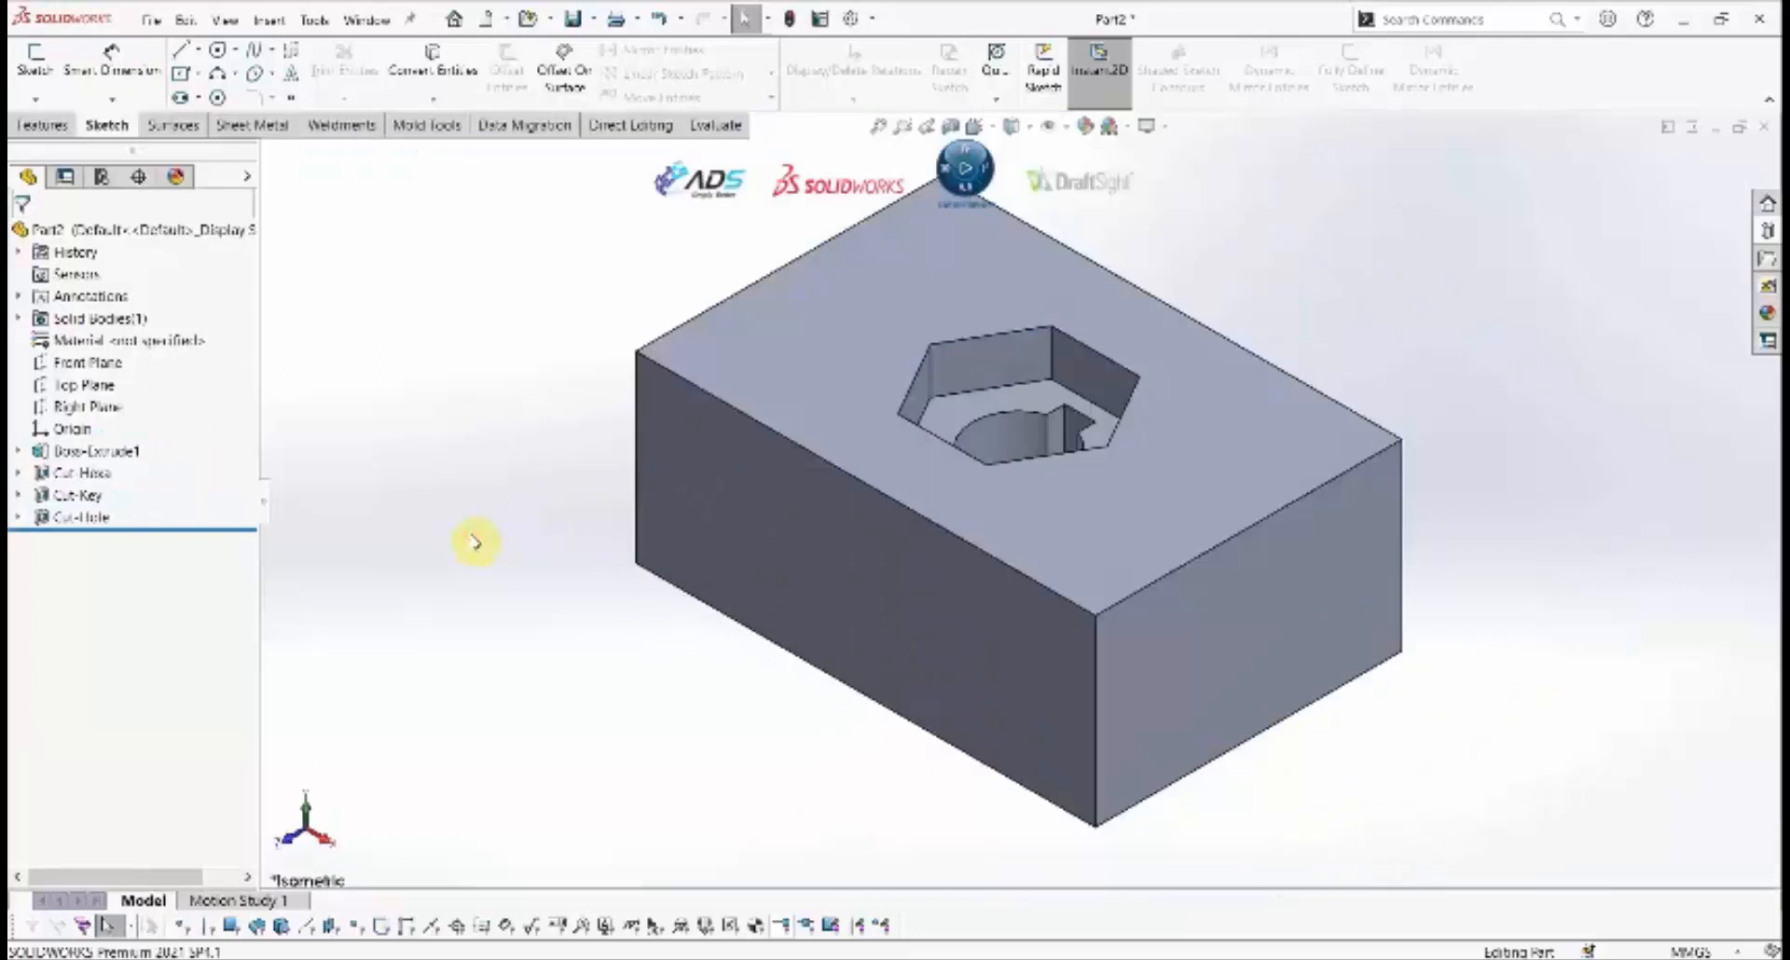
Keep the Design Library pinned open and start adding the block's features to the Hole folder.
{"action": "left_click", "coordinate": [1767, 230]}
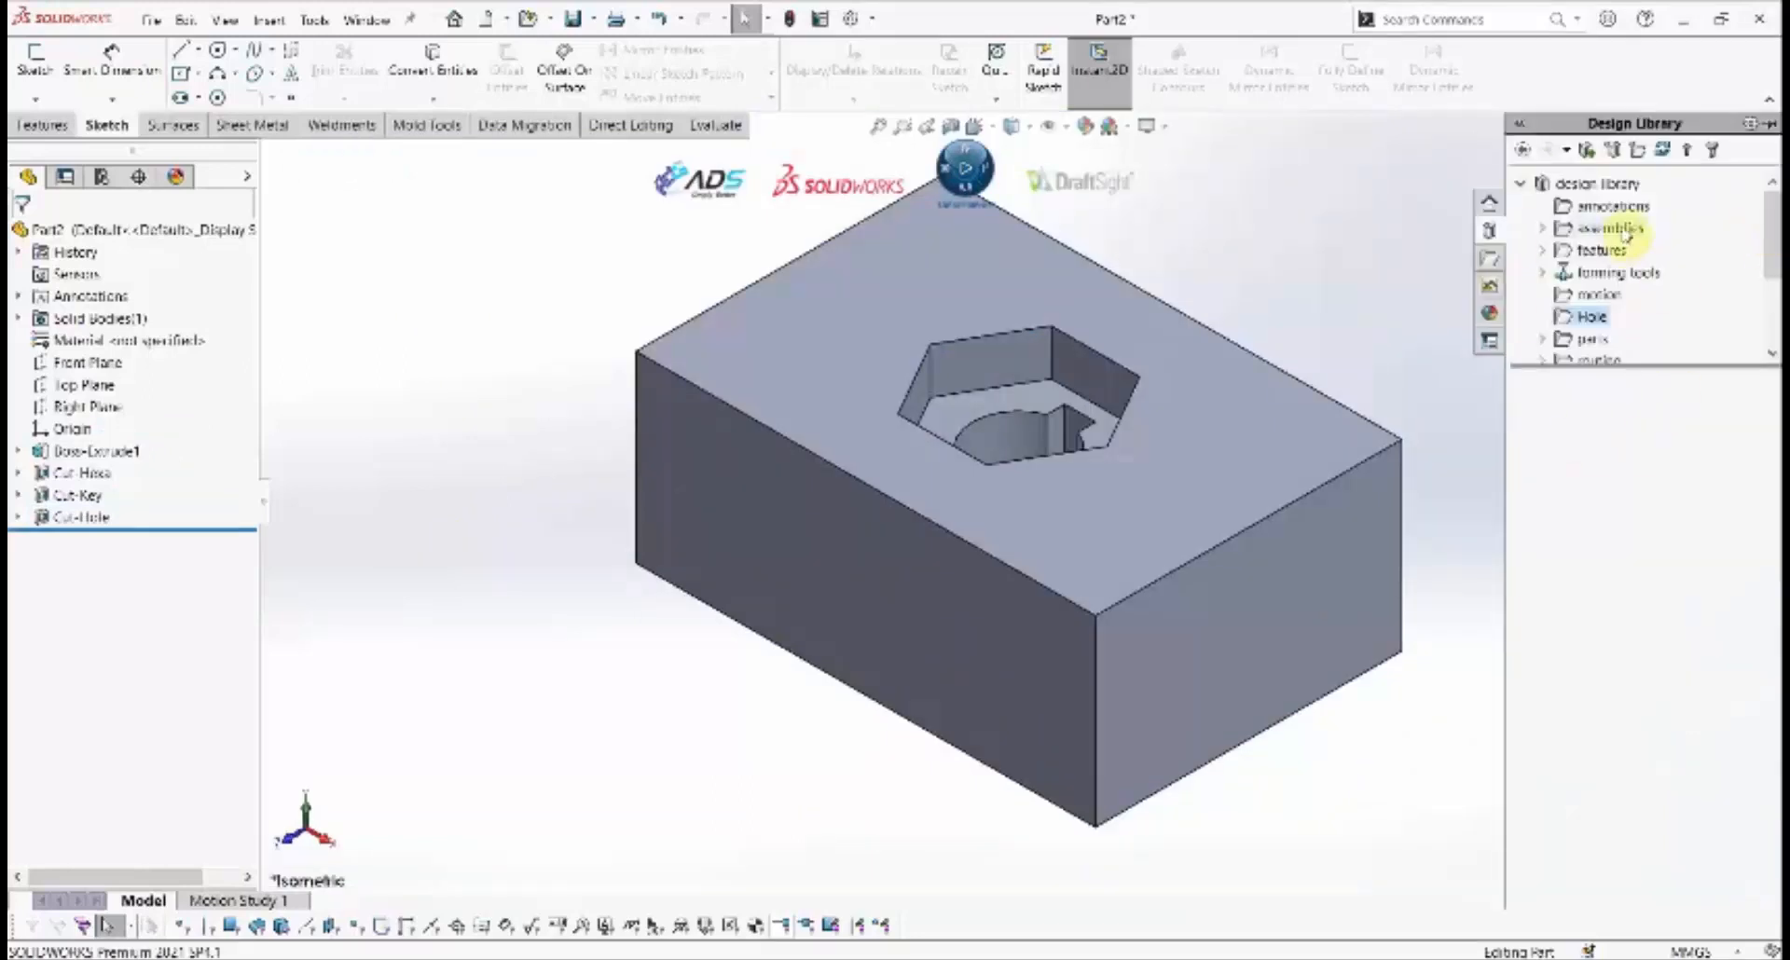
{"action": "left_click", "coordinate": [1771, 126]}
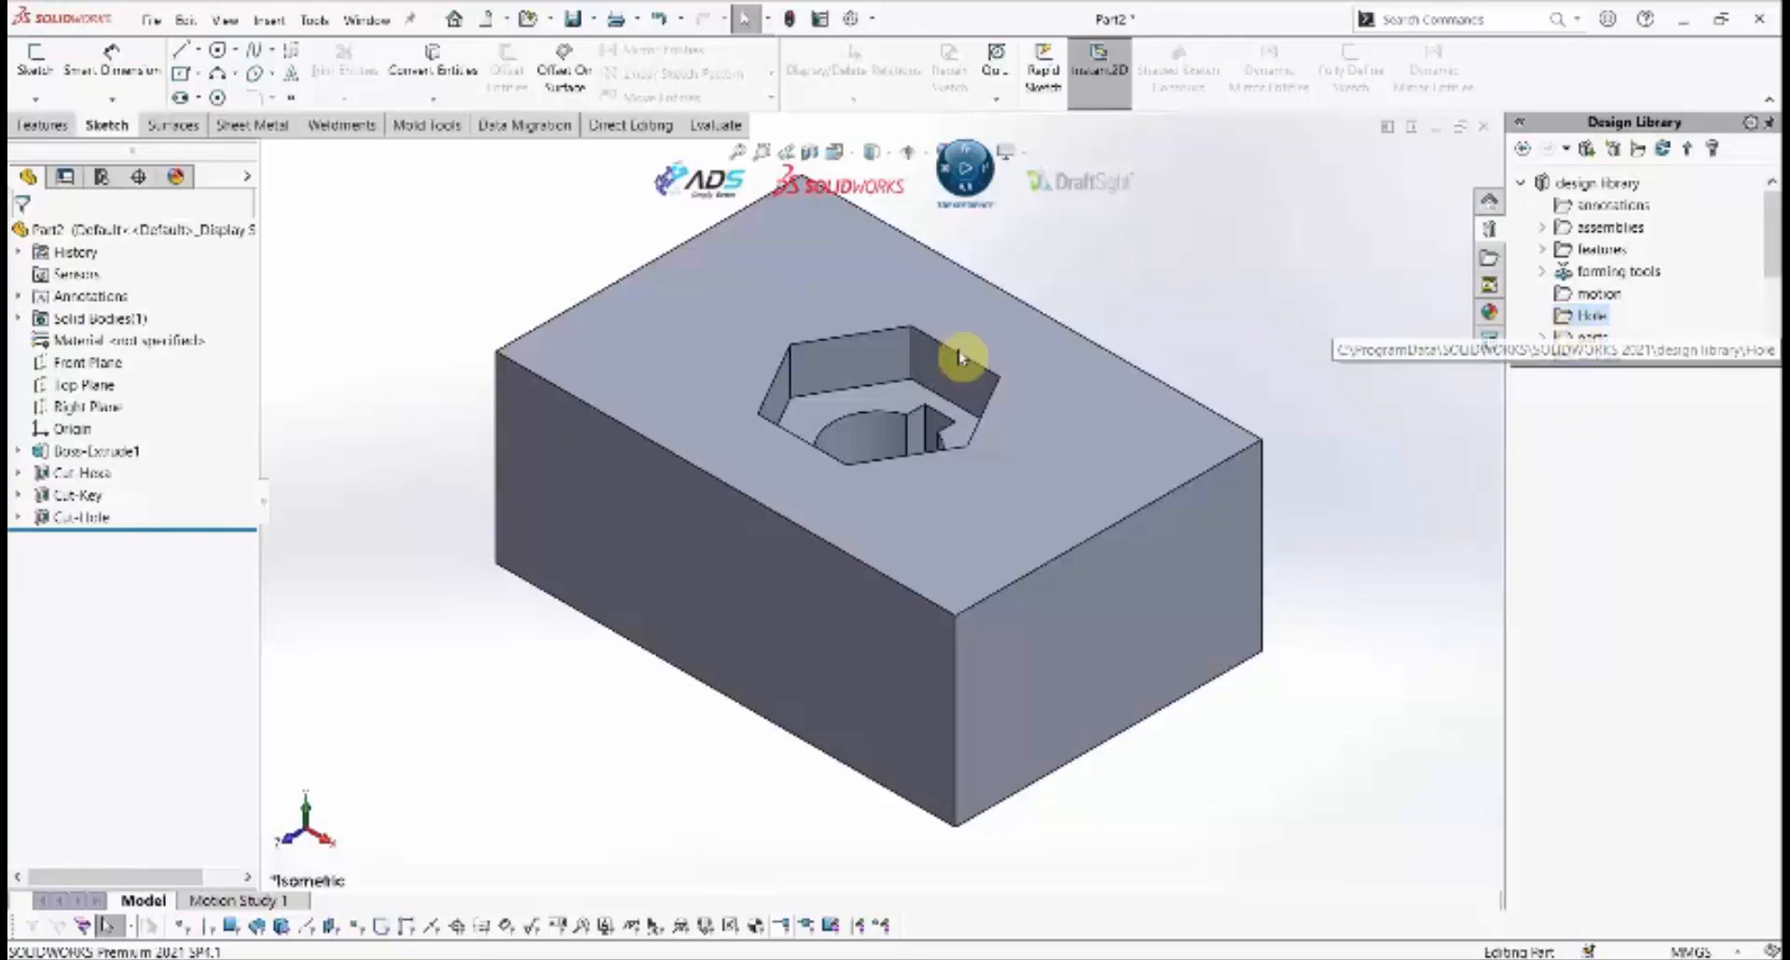
{"action": "left_click", "coordinate": [807, 272]}
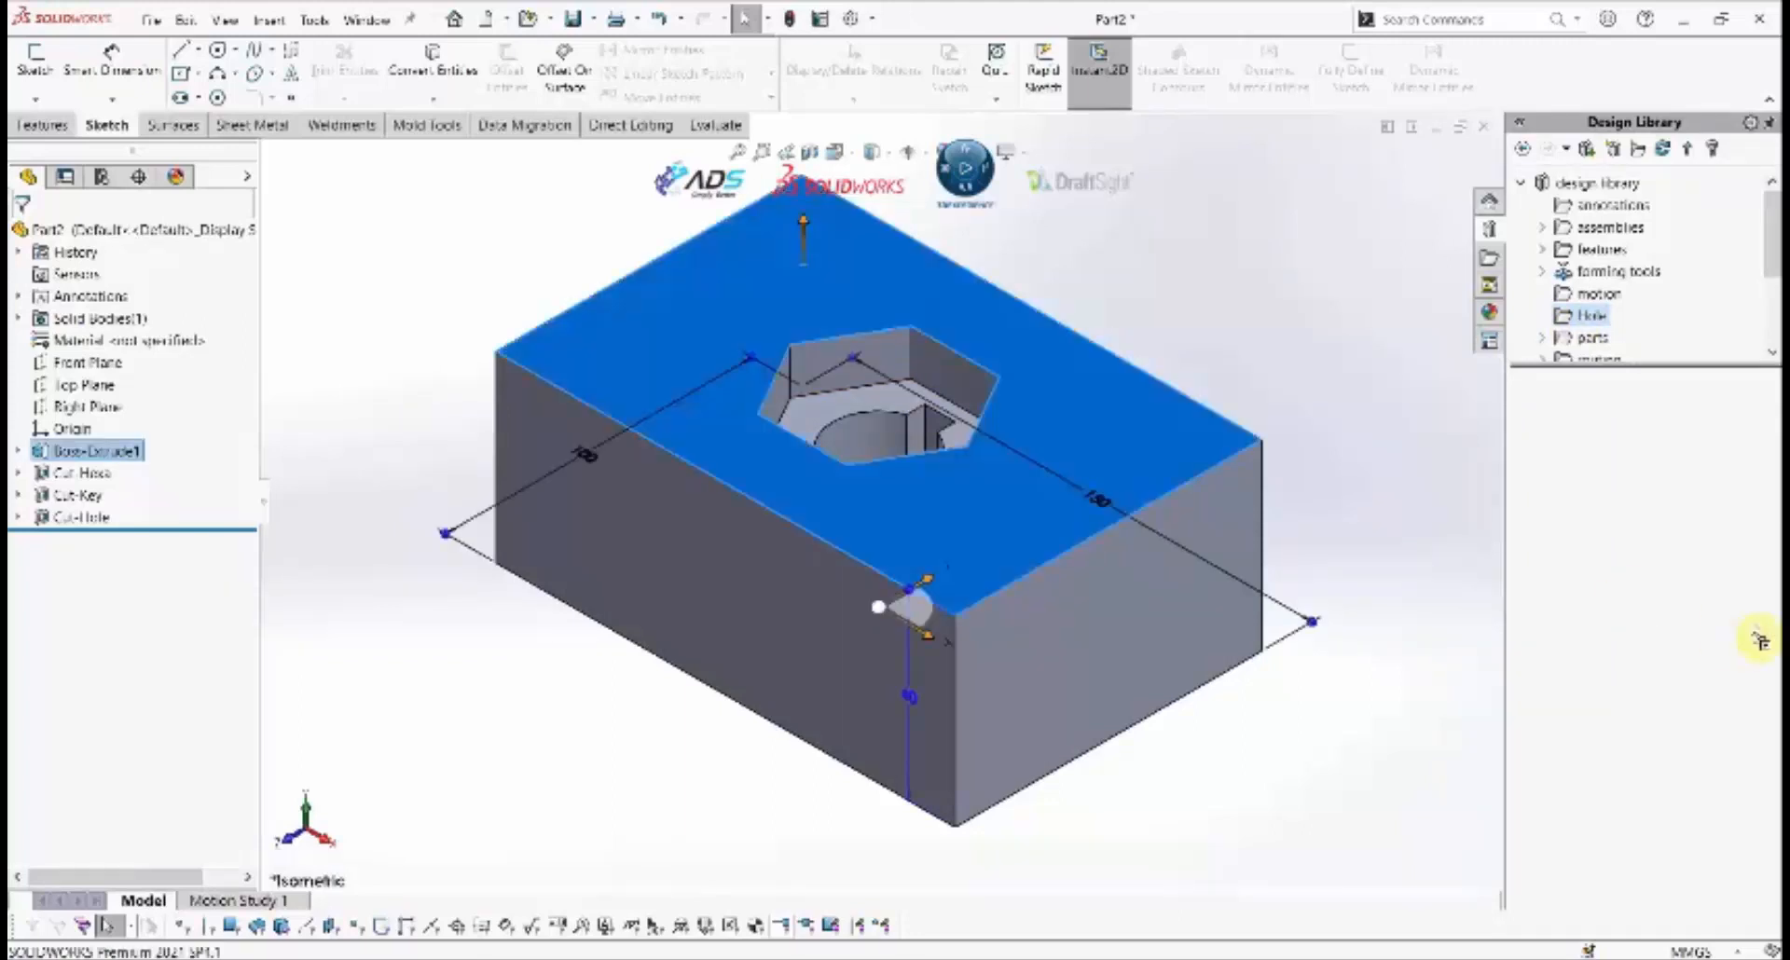
{"action": "left_click_drag", "start_coordinate": [1575, 431], "coordinate": [1578, 427]}
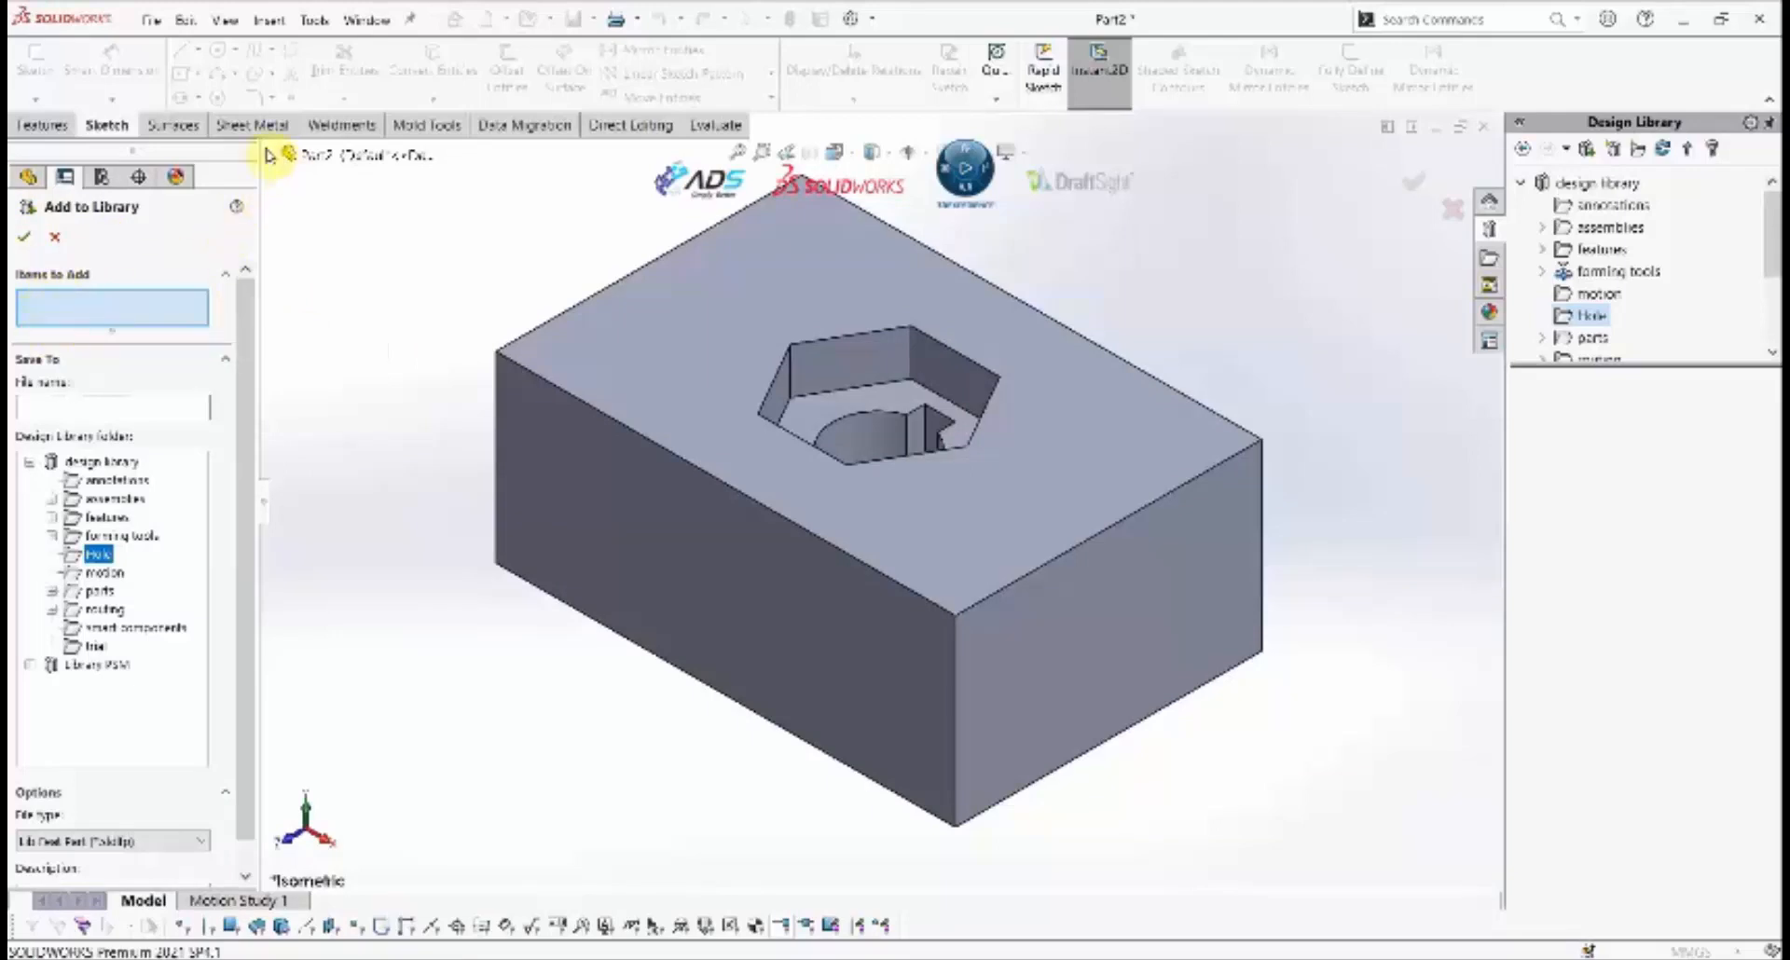
Choose Cut-Hexa, Cut-Key and Cut-Hole as the items to add to the library.
{"action": "left_click", "coordinate": [269, 154]}
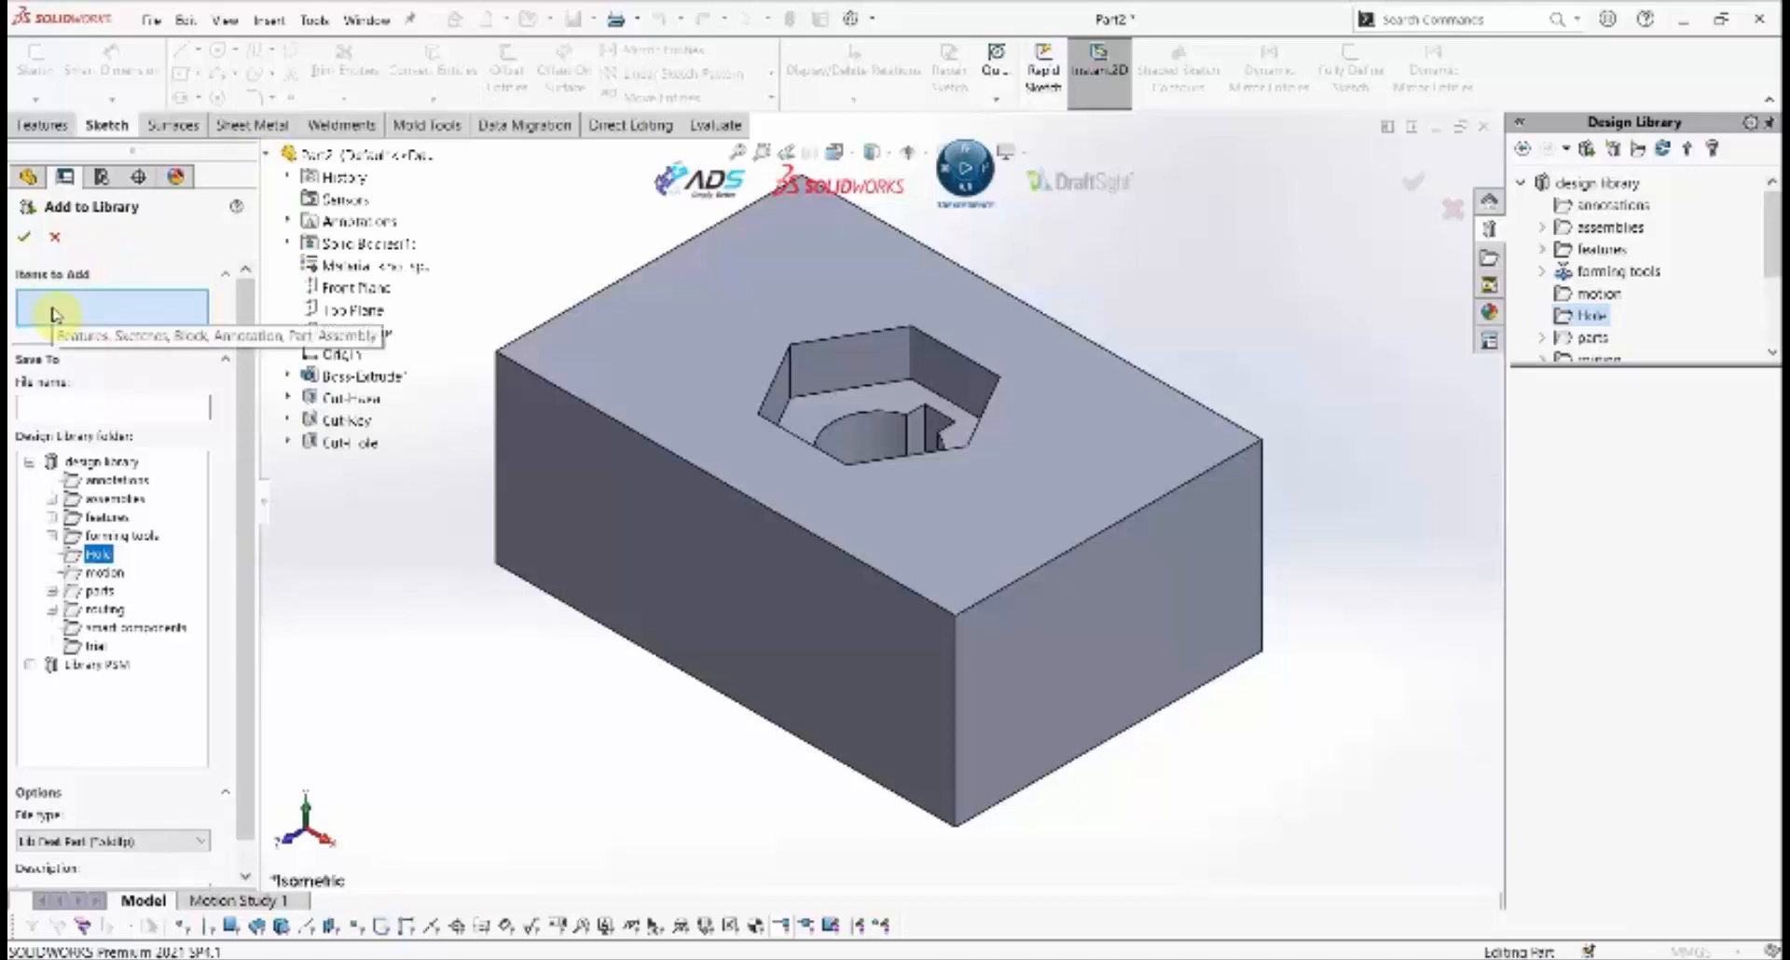
{"action": "left_click", "coordinate": [351, 399]}
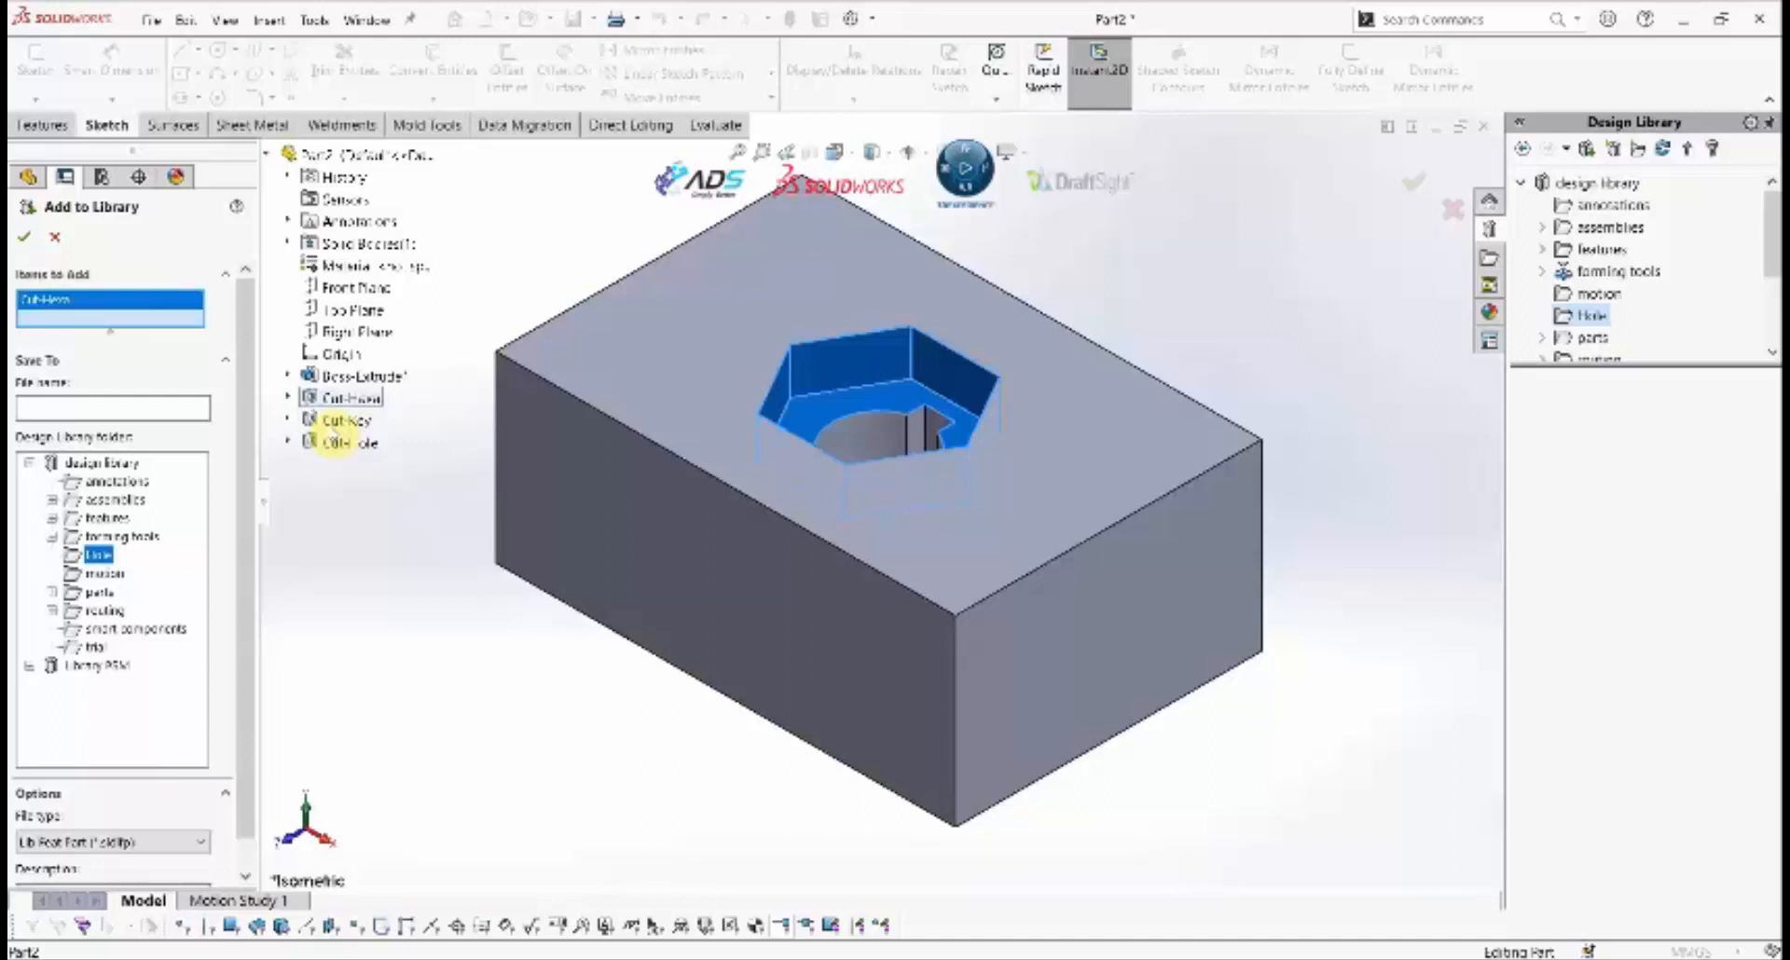
{"action": "left_click", "coordinate": [345, 421]}
{"action": "scroll", "coordinate": [918, 469], "scroll_direction": "down", "scroll_amount": 1}
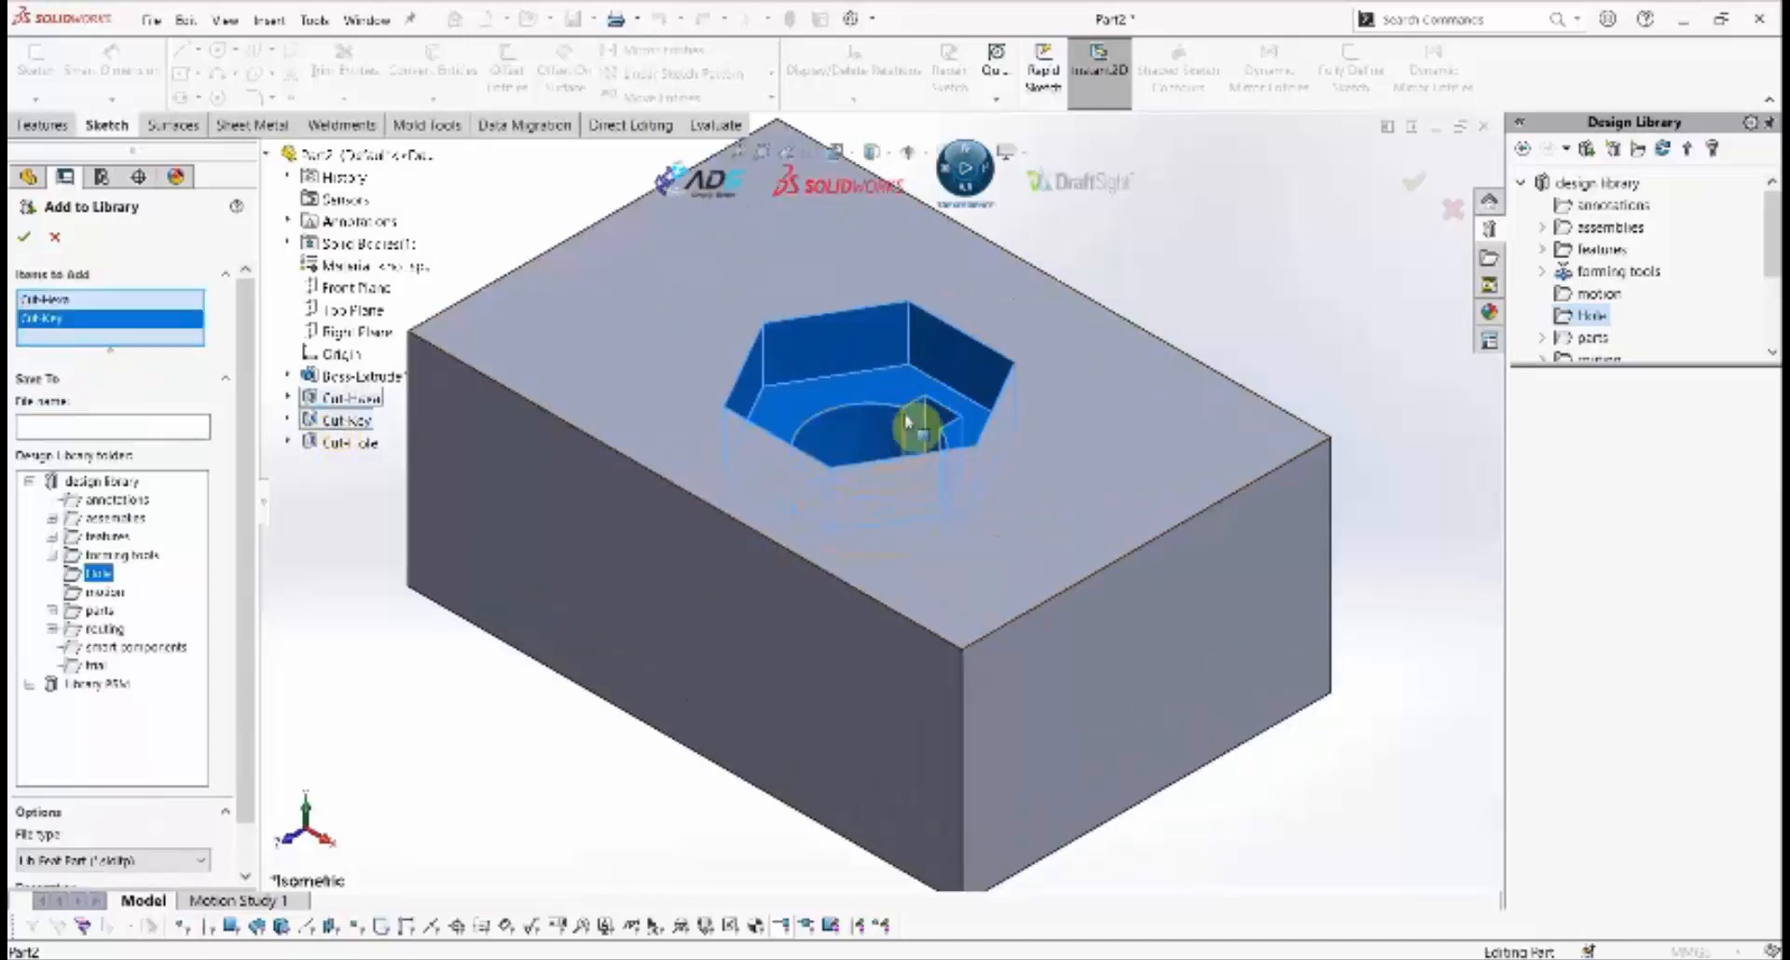
{"action": "left_click", "coordinate": [351, 445]}
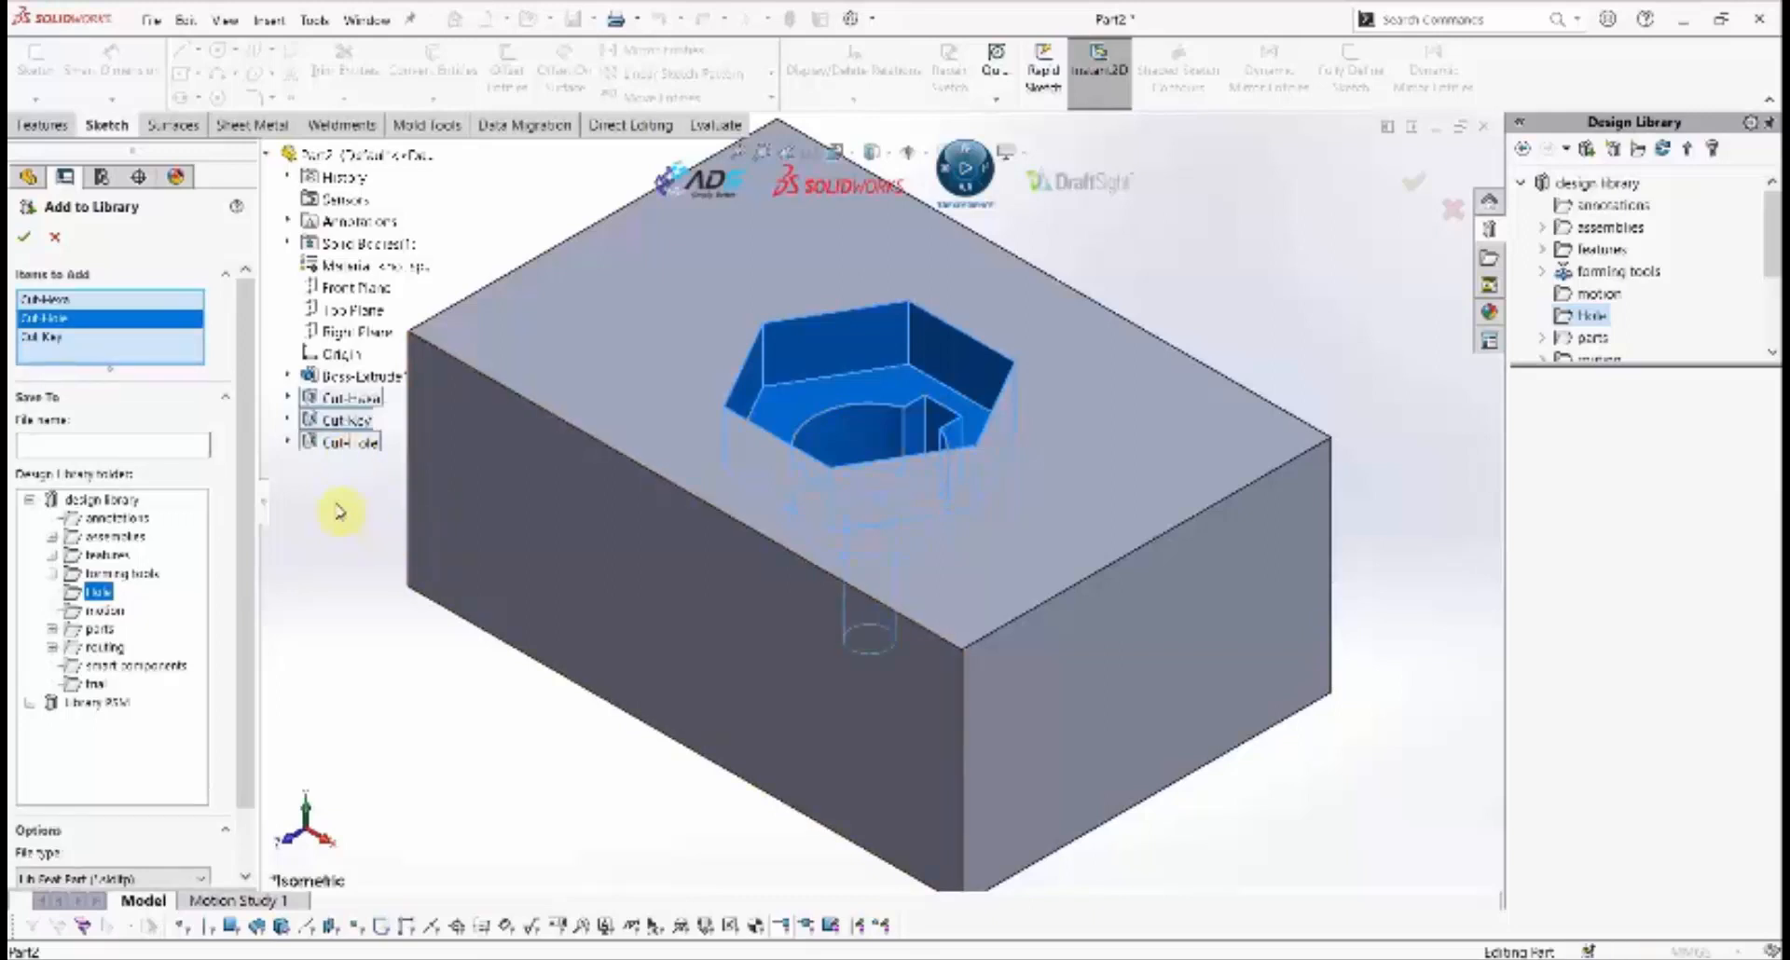
Save the library feature in the Hole folder with Hole Custome as both its file name and description.
{"action": "left_click", "coordinate": [158, 444]}
{"action": "type", "text": "Hole Custome"}
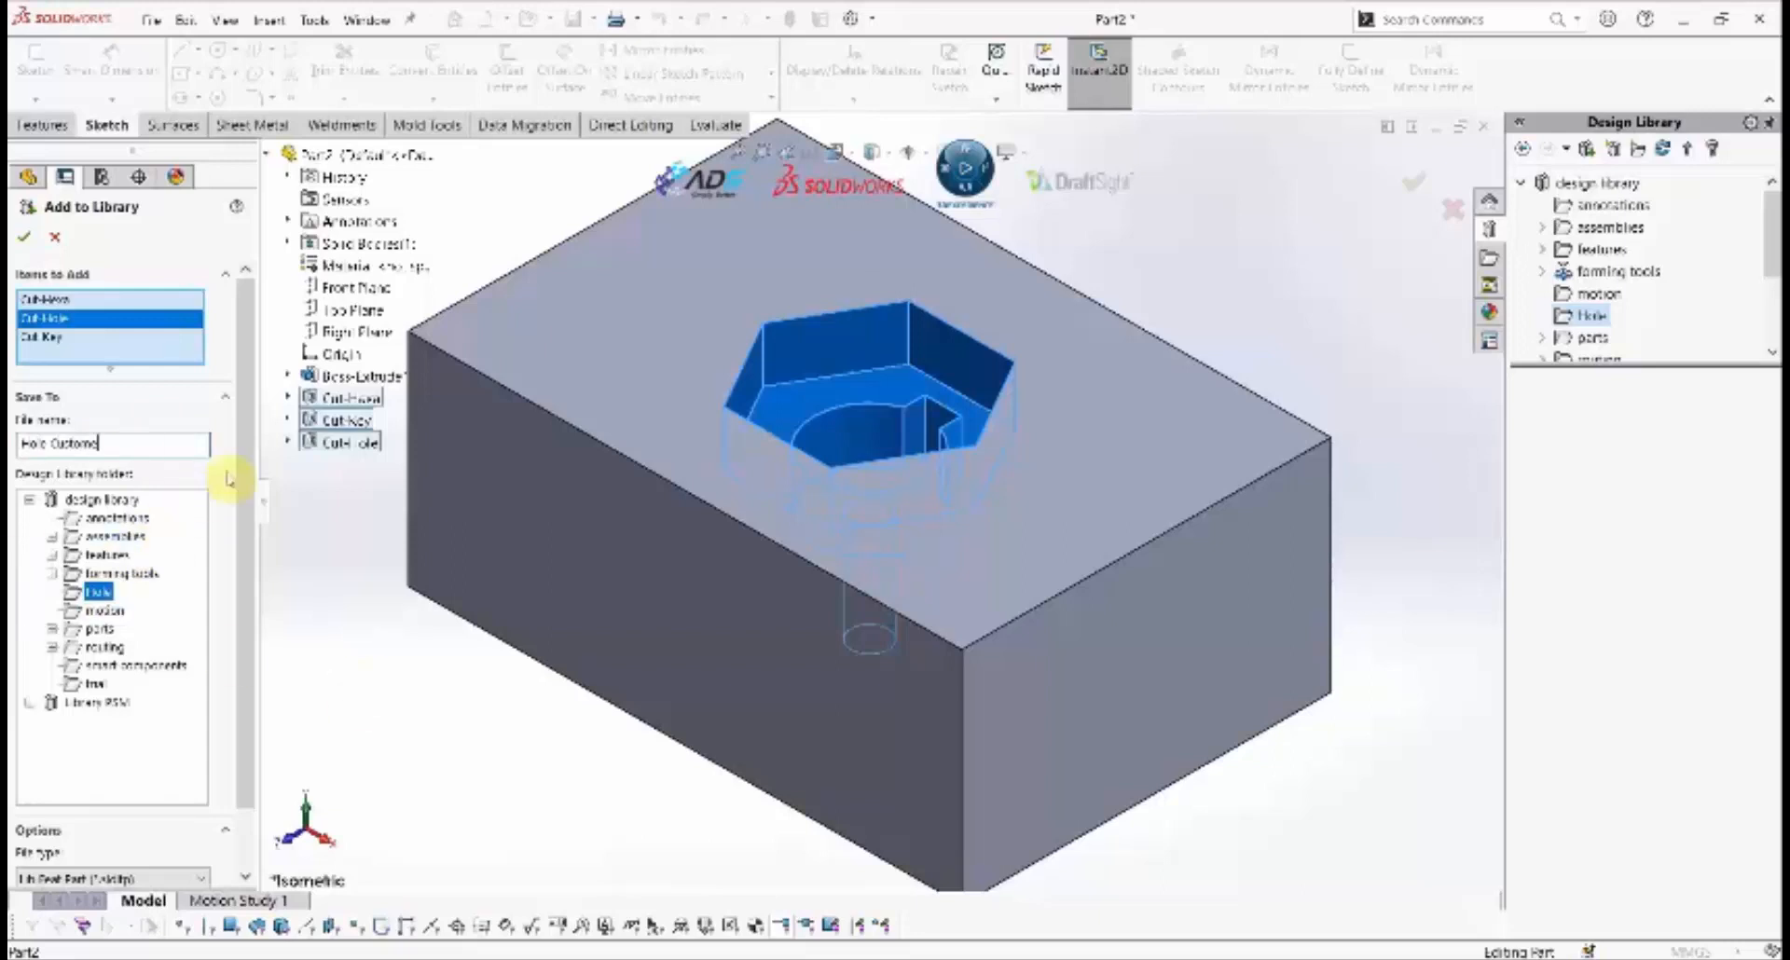
{"action": "scroll", "coordinate": [239, 479], "scroll_direction": "down", "scroll_amount": 1}
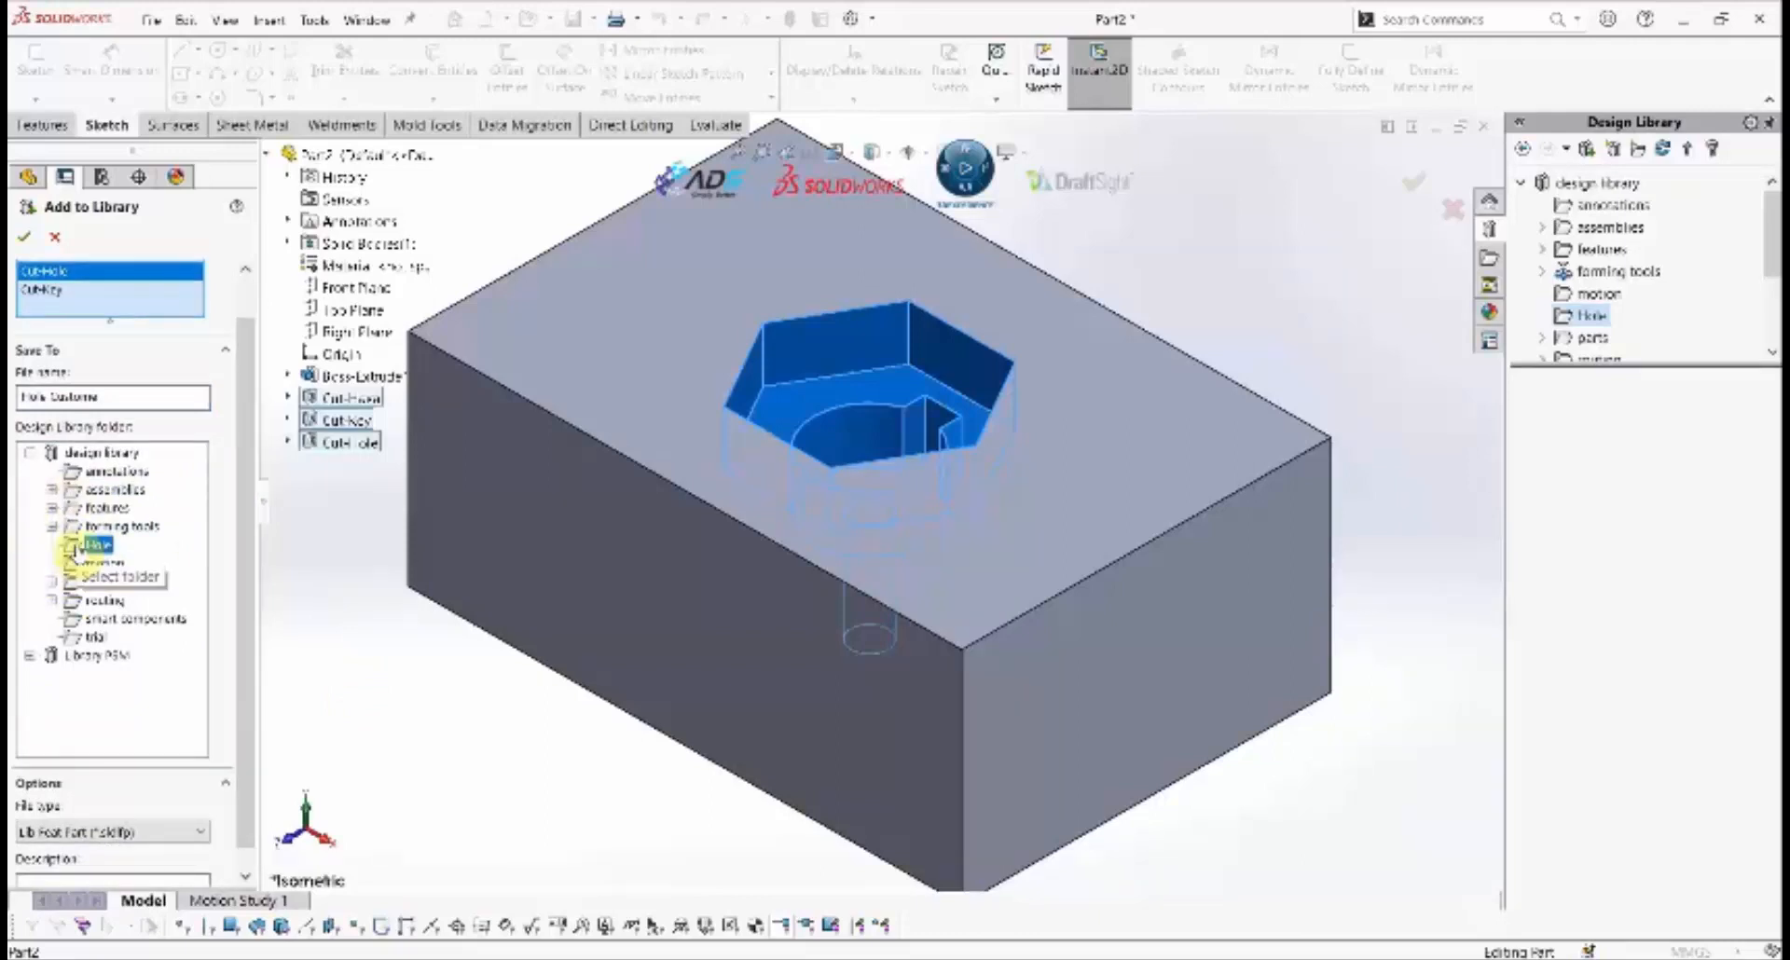
{"action": "left_click_drag", "start_coordinate": [147, 396], "coordinate": [19, 401]}
{"action": "right_click", "coordinate": [19, 401]}
{"action": "left_click", "coordinate": [67, 460]}
{"action": "scroll", "coordinate": [248, 460], "scroll_direction": "down", "scroll_amount": 1}
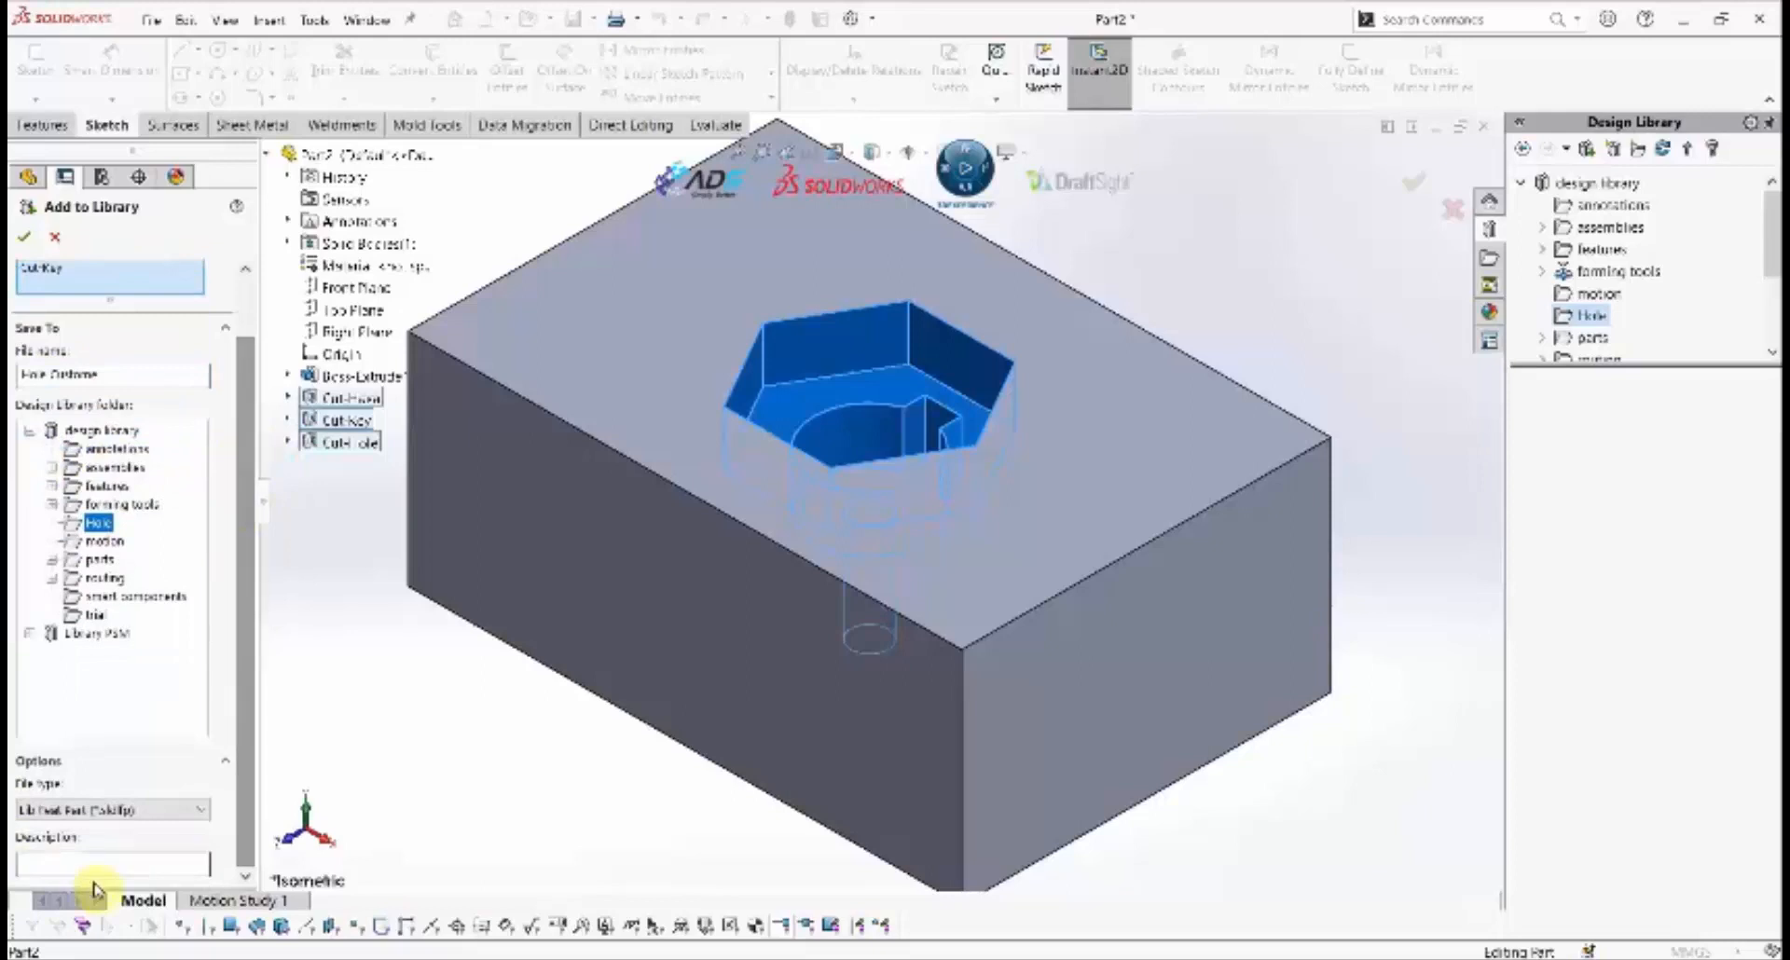
{"action": "right_click", "coordinate": [56, 869]}
{"action": "left_click", "coordinate": [67, 672]}
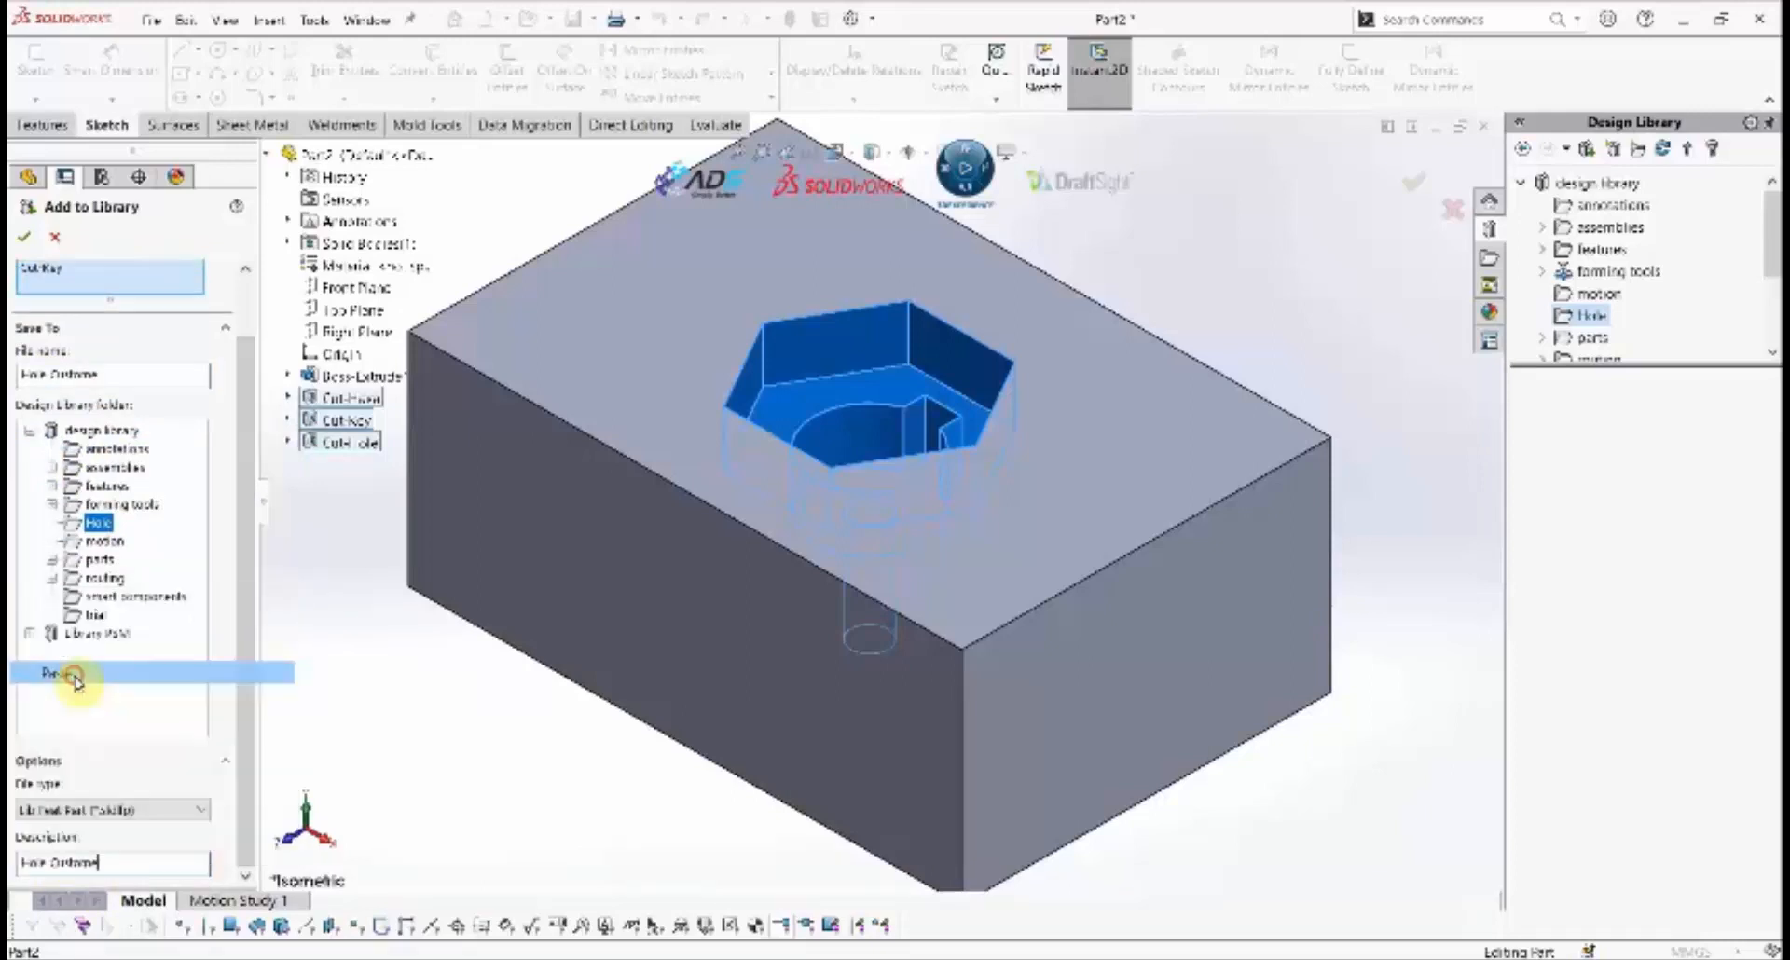
{"action": "scroll", "coordinate": [239, 667], "scroll_direction": "up", "scroll_amount": 3}
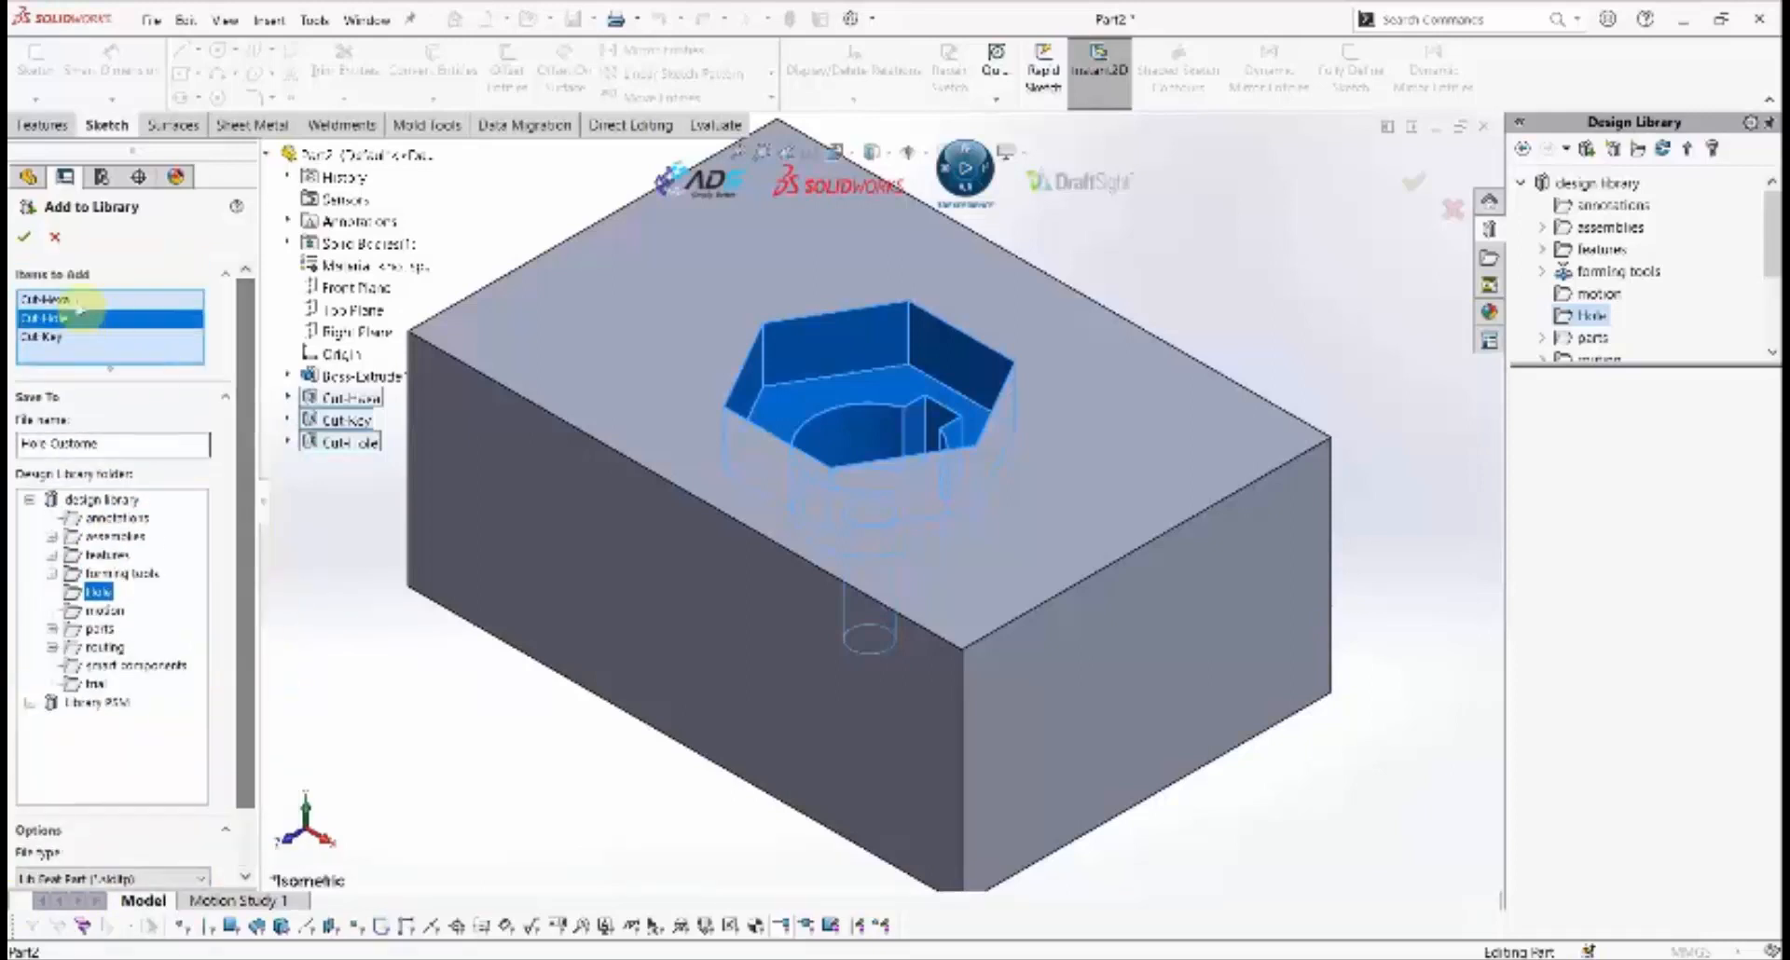
{"action": "left_click", "coordinate": [23, 236]}
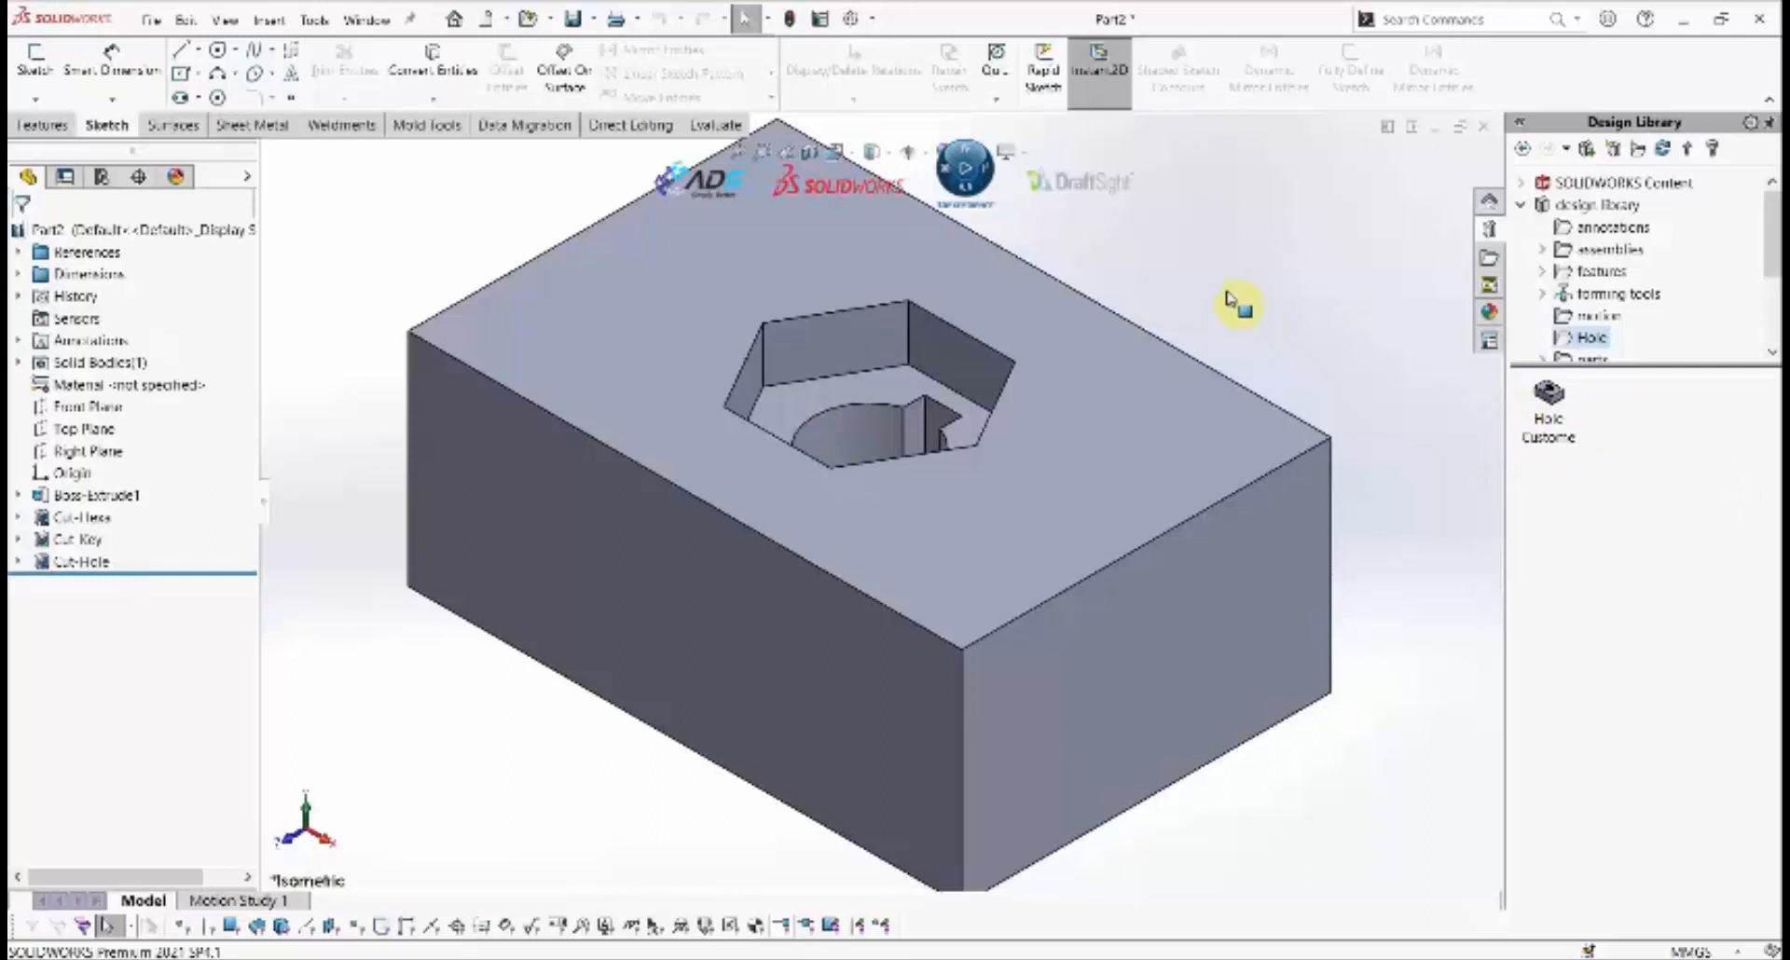
Create a new part document.
{"action": "left_click_drag", "start_coordinate": [1256, 317], "coordinate": [1504, 402]}
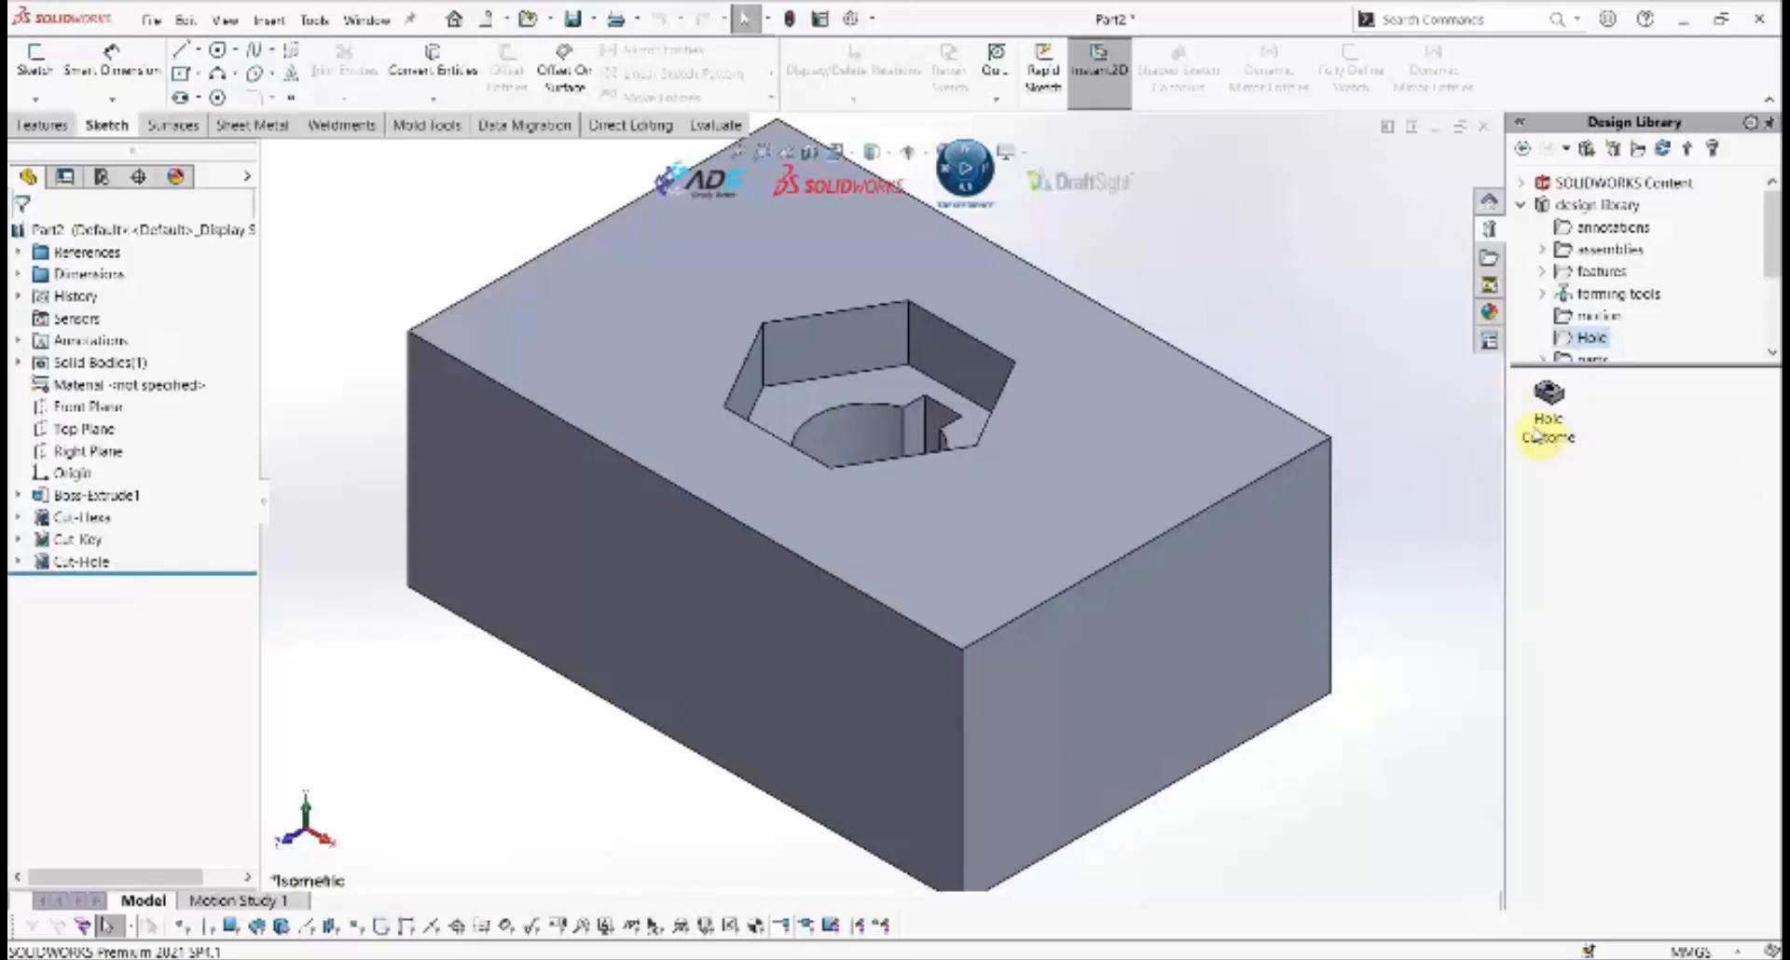
{"action": "left_click", "coordinate": [483, 18]}
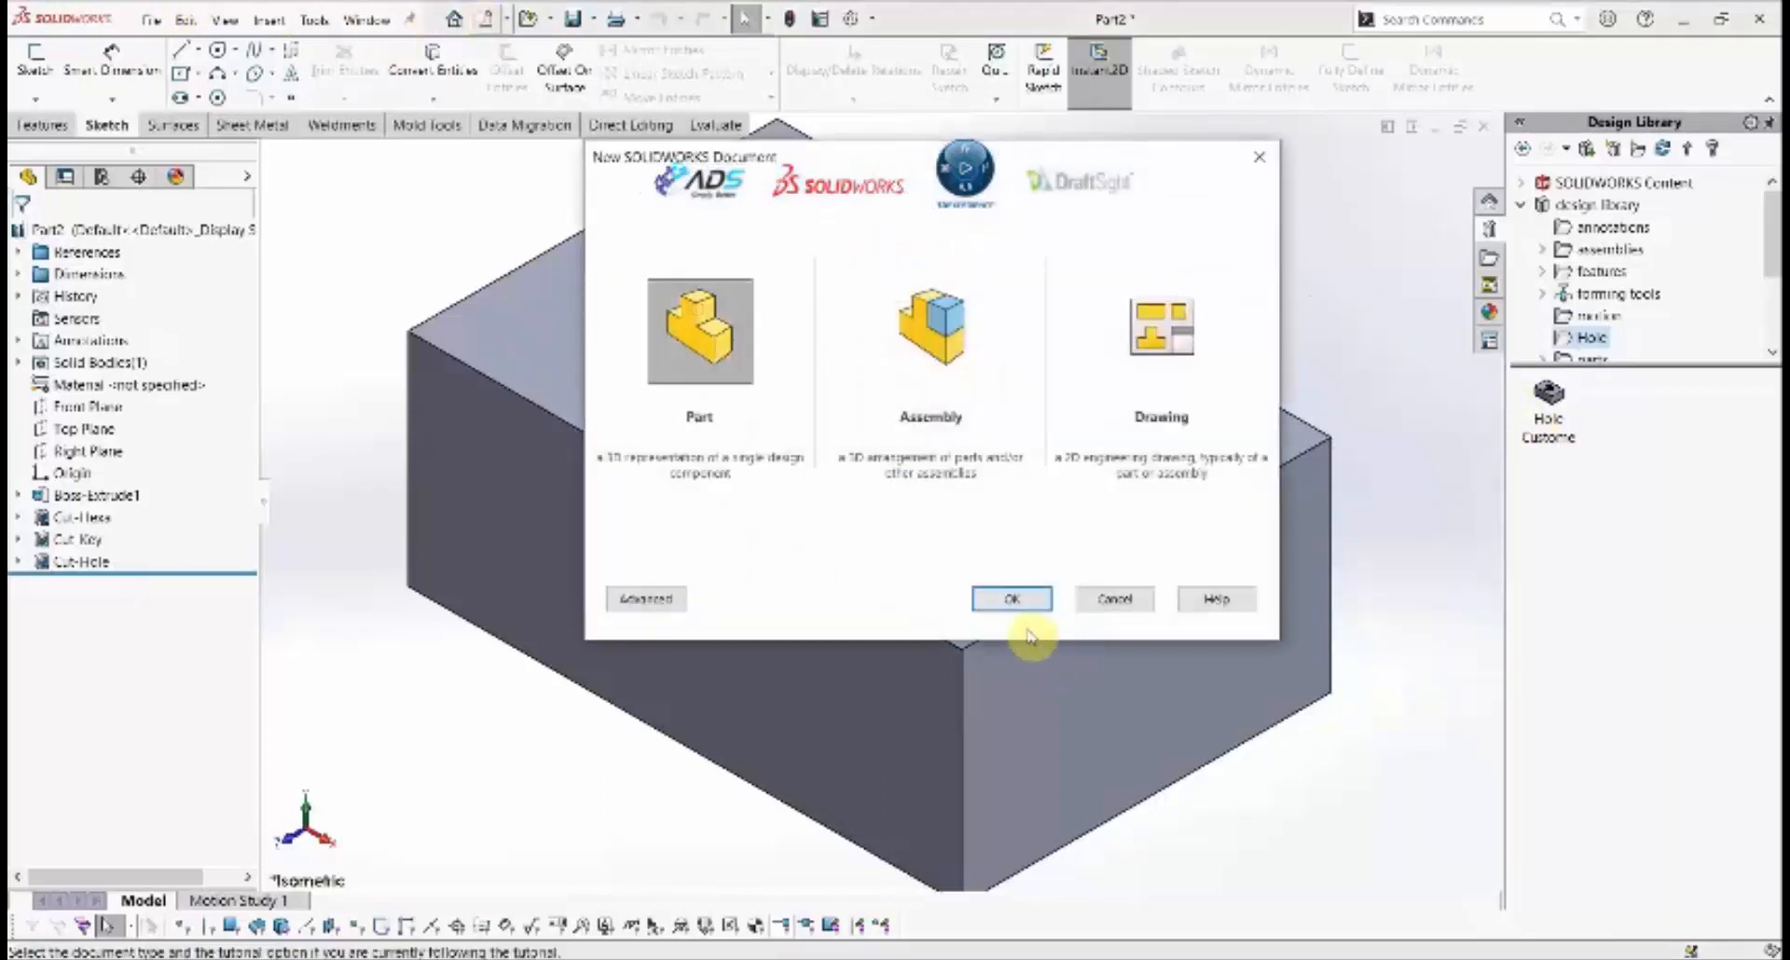
{"action": "left_click", "coordinate": [1009, 599]}
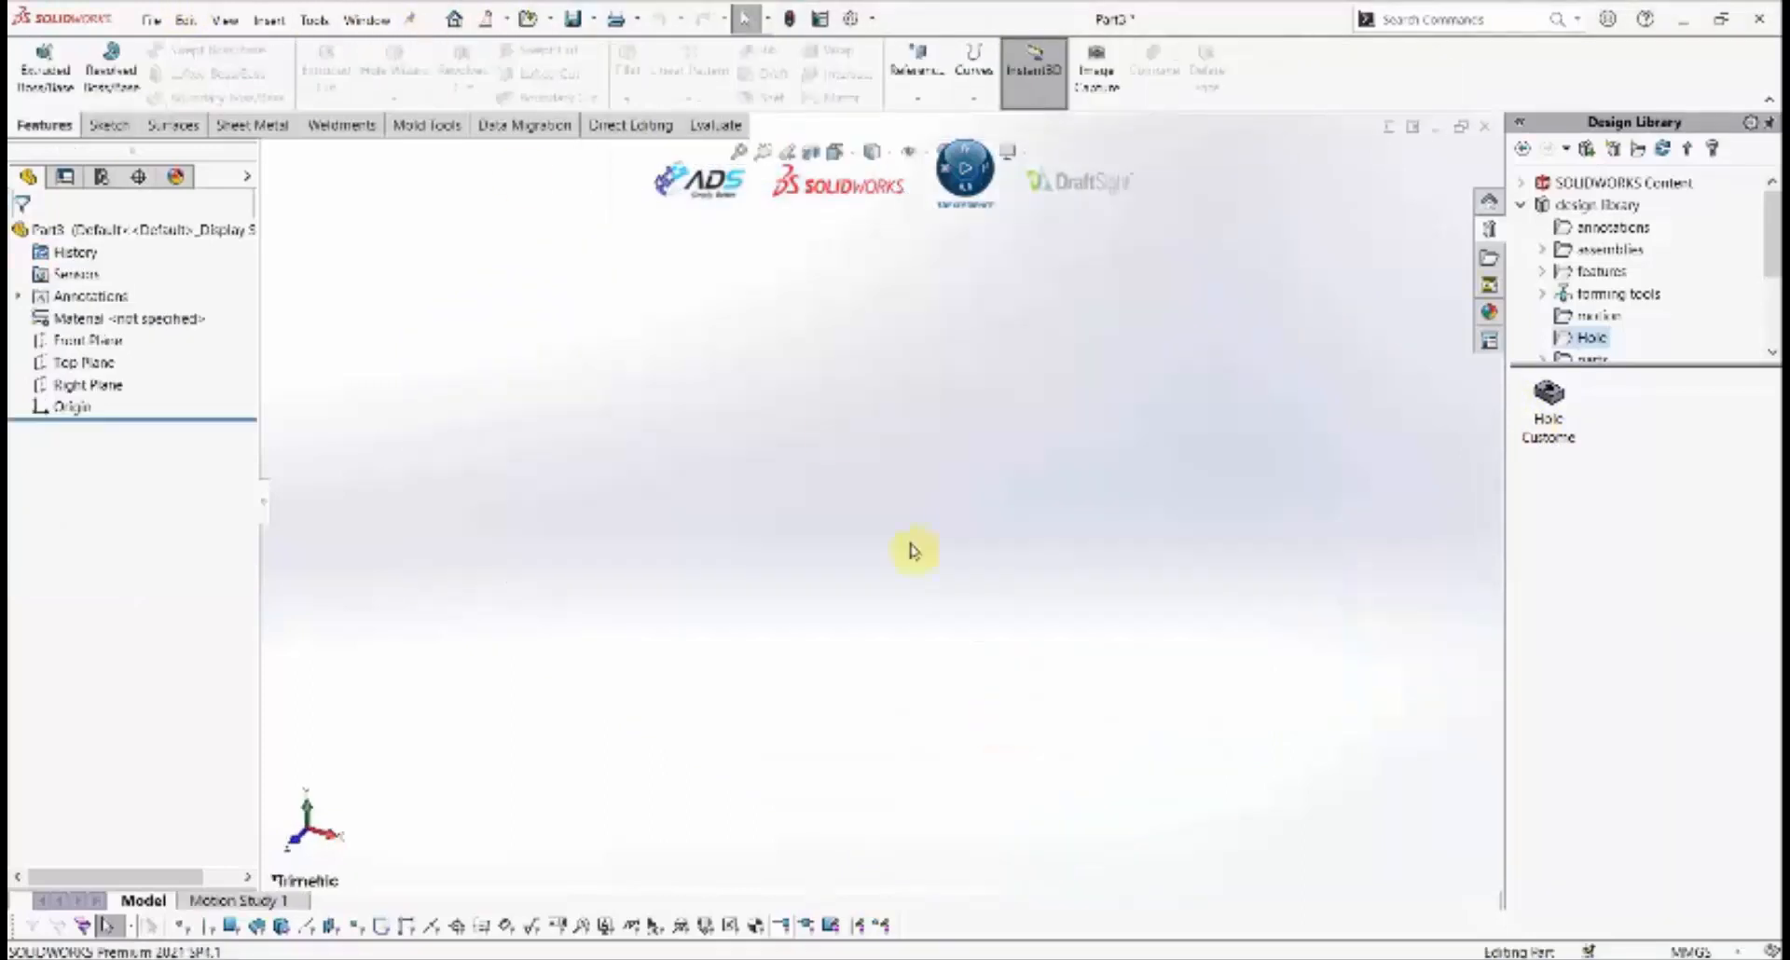
Sketch a circle of 120 mm diameter centred on the origin on the Top Plane.
{"action": "right_click", "coordinate": [95, 367]}
{"action": "left_click", "coordinate": [119, 316]}
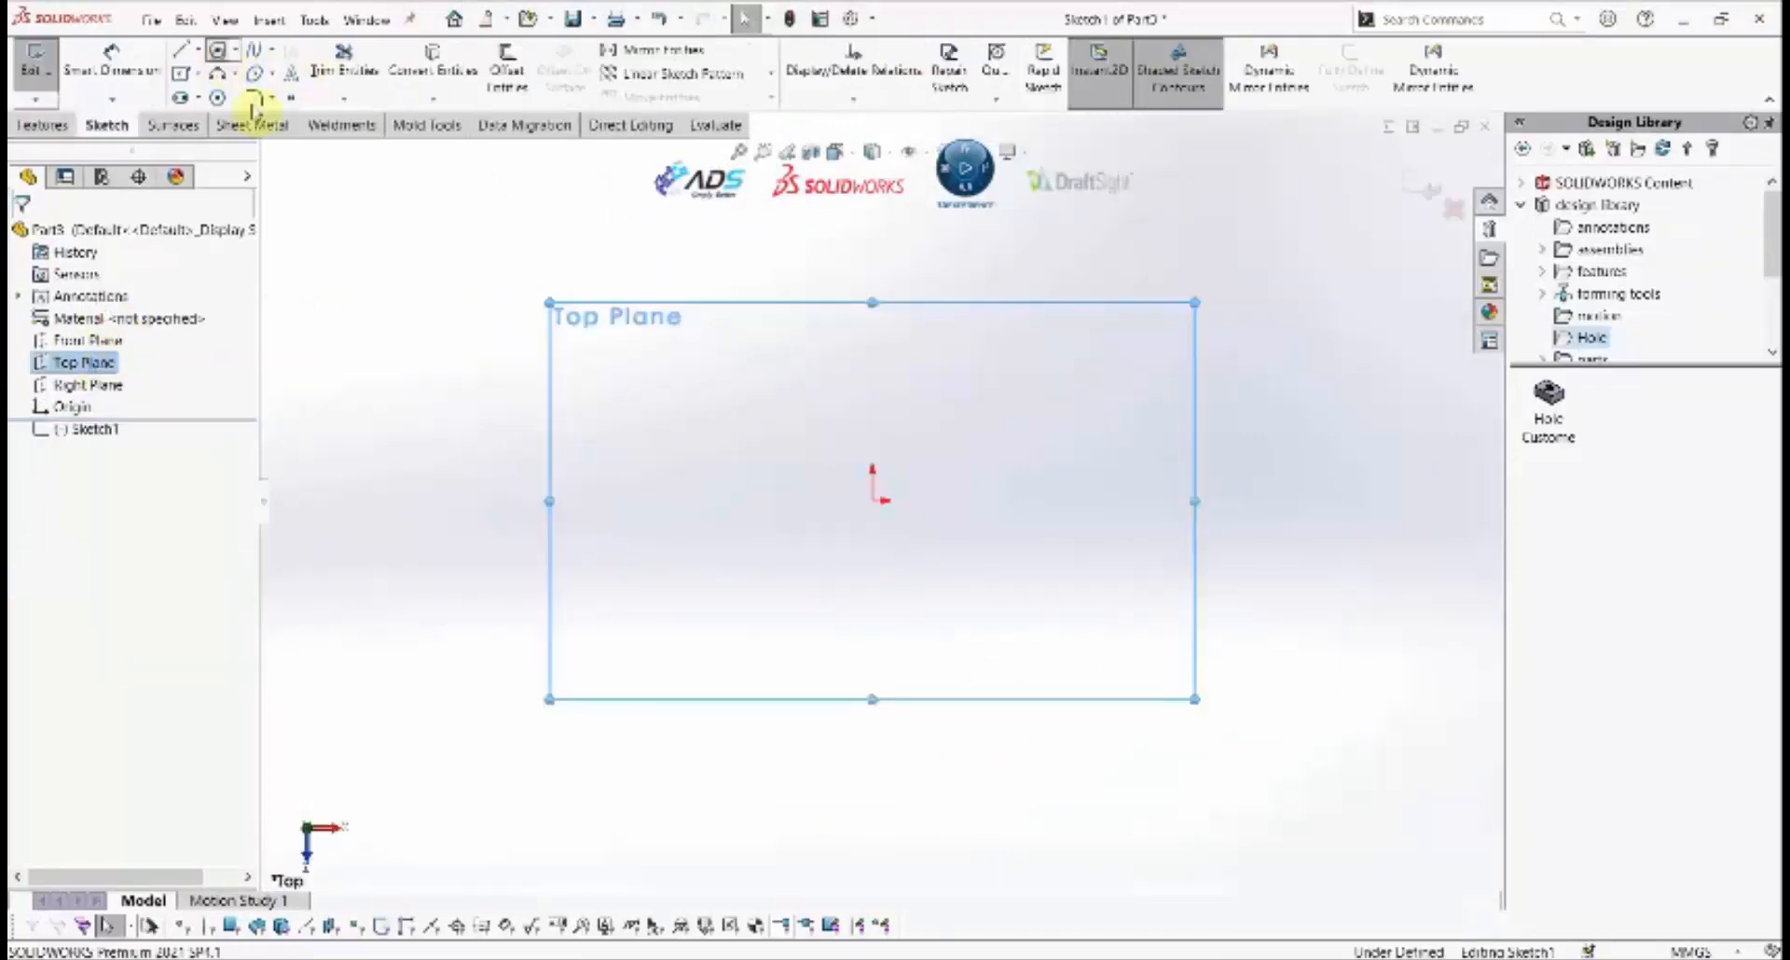
{"action": "left_click", "coordinate": [220, 51]}
{"action": "left_click_drag", "start_coordinate": [872, 500], "coordinate": [897, 566]}
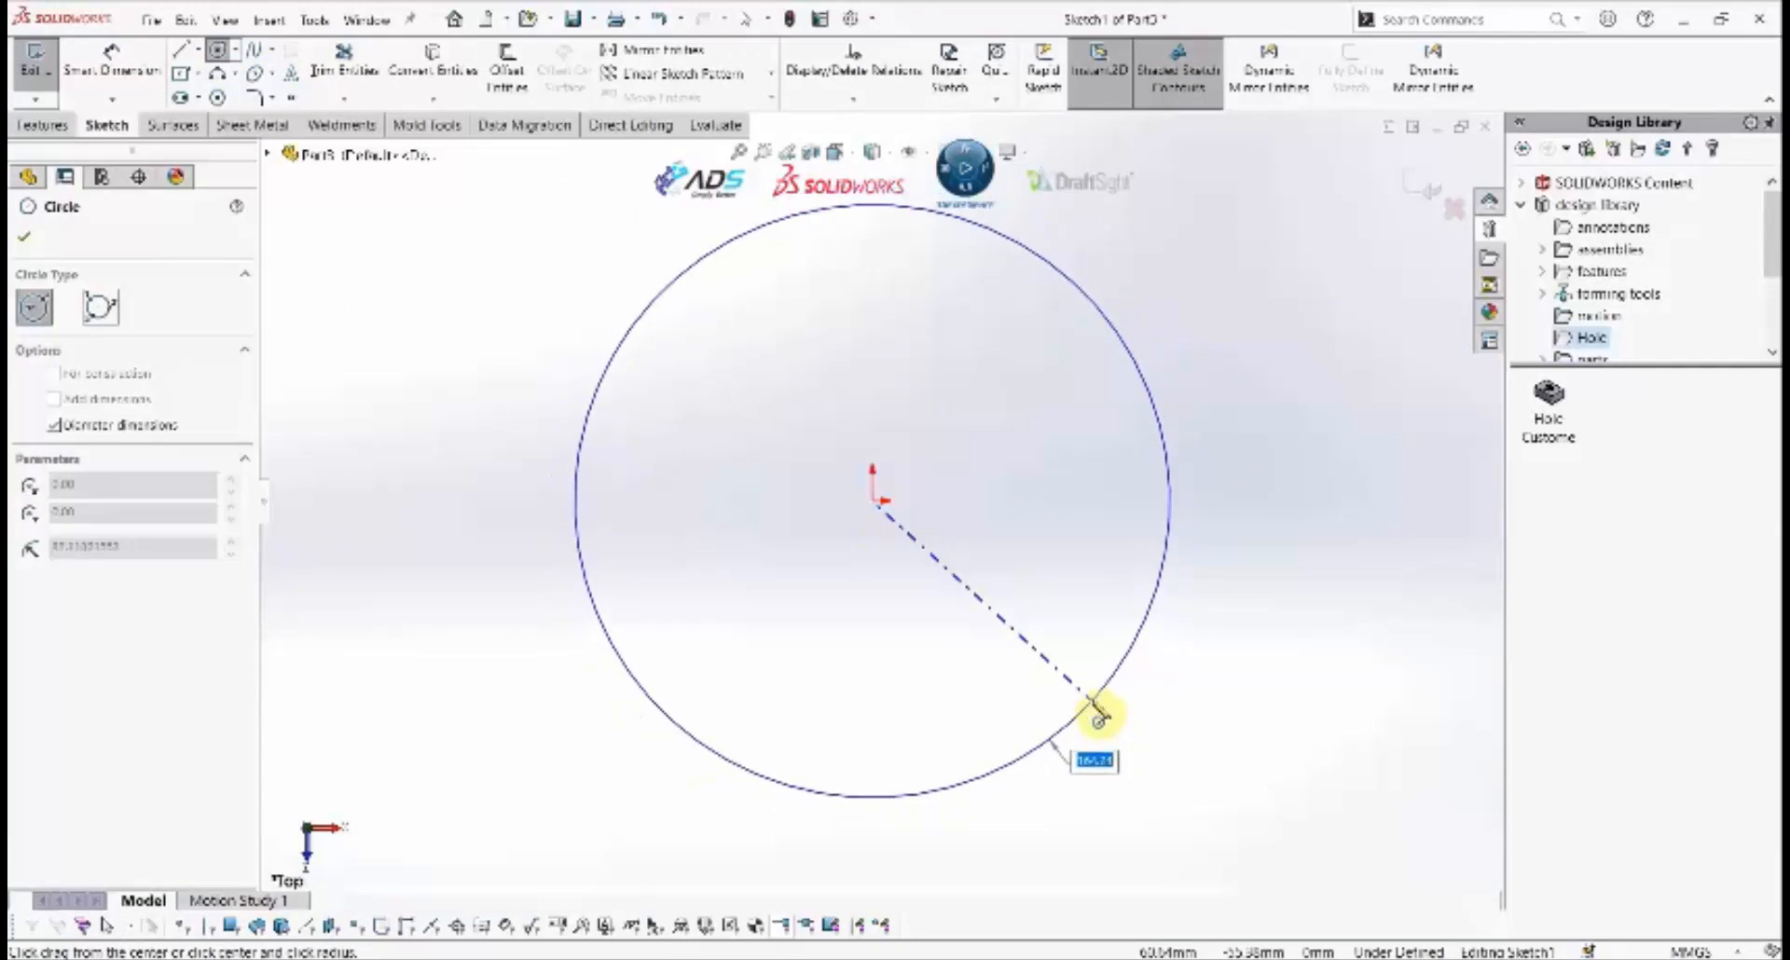
{"action": "type", "text": "12"}
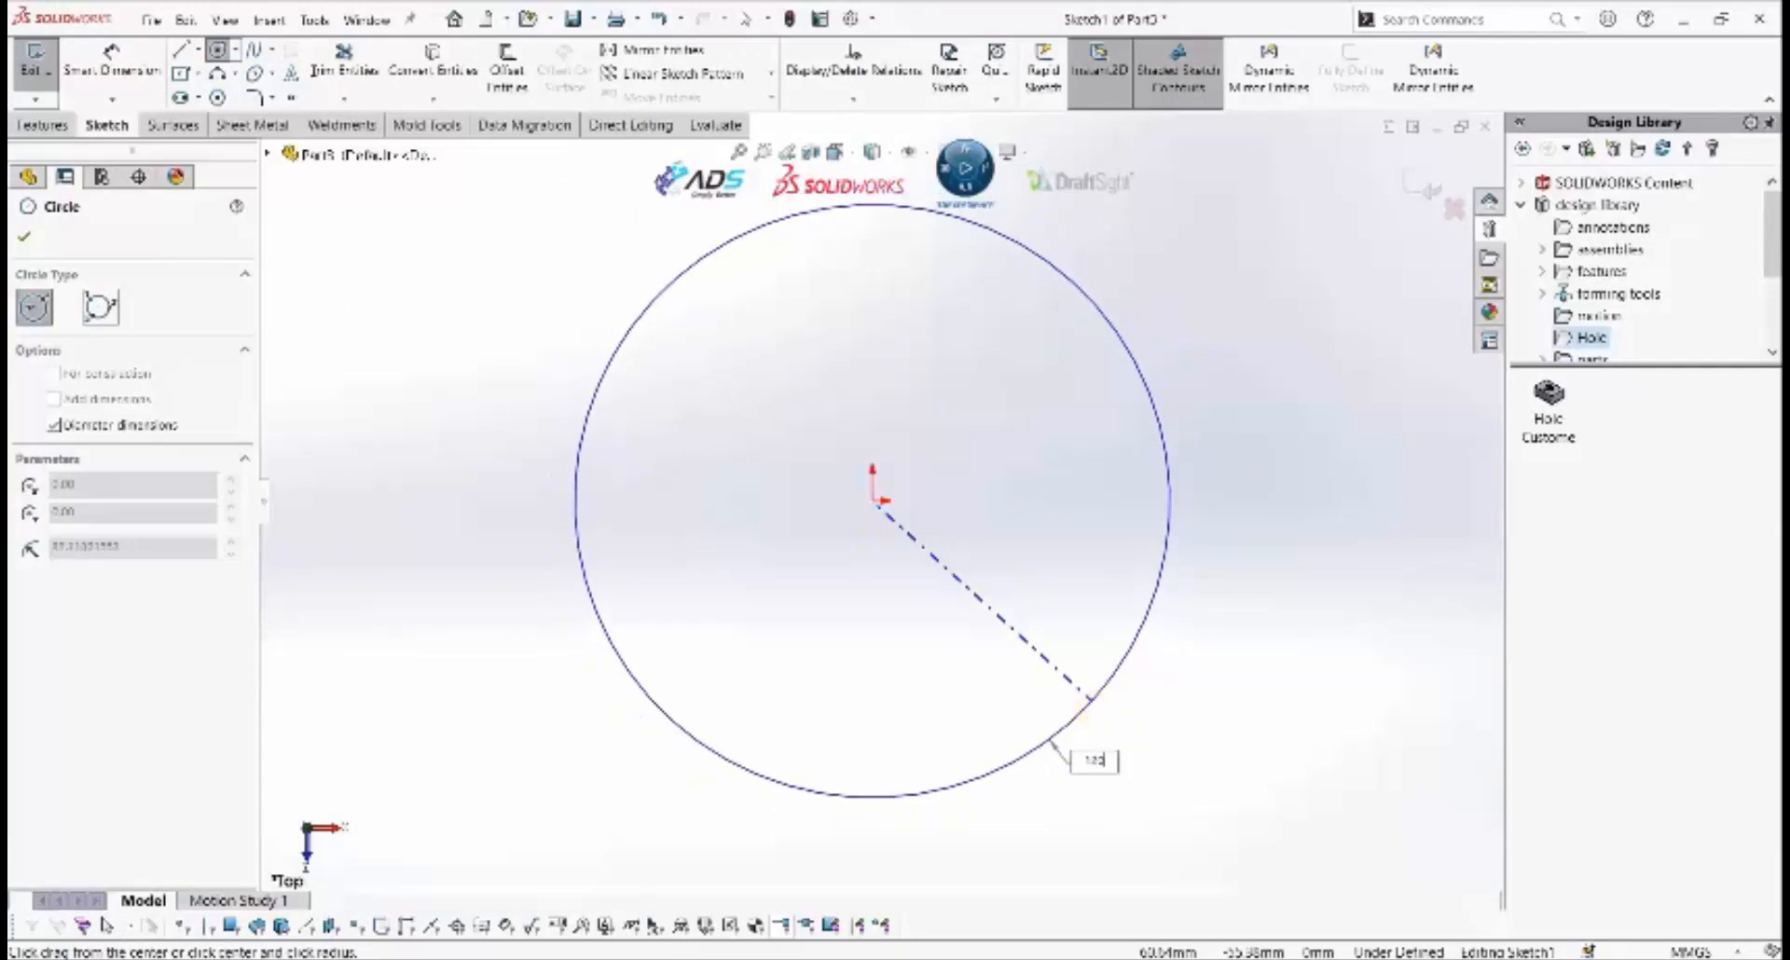
{"action": "type", "text": "0"}
{"action": "key", "text": "Return"}
Extrude the 120 mm circle 90 mm upward into a solid cylinder.
{"action": "left_click", "coordinate": [42, 124]}
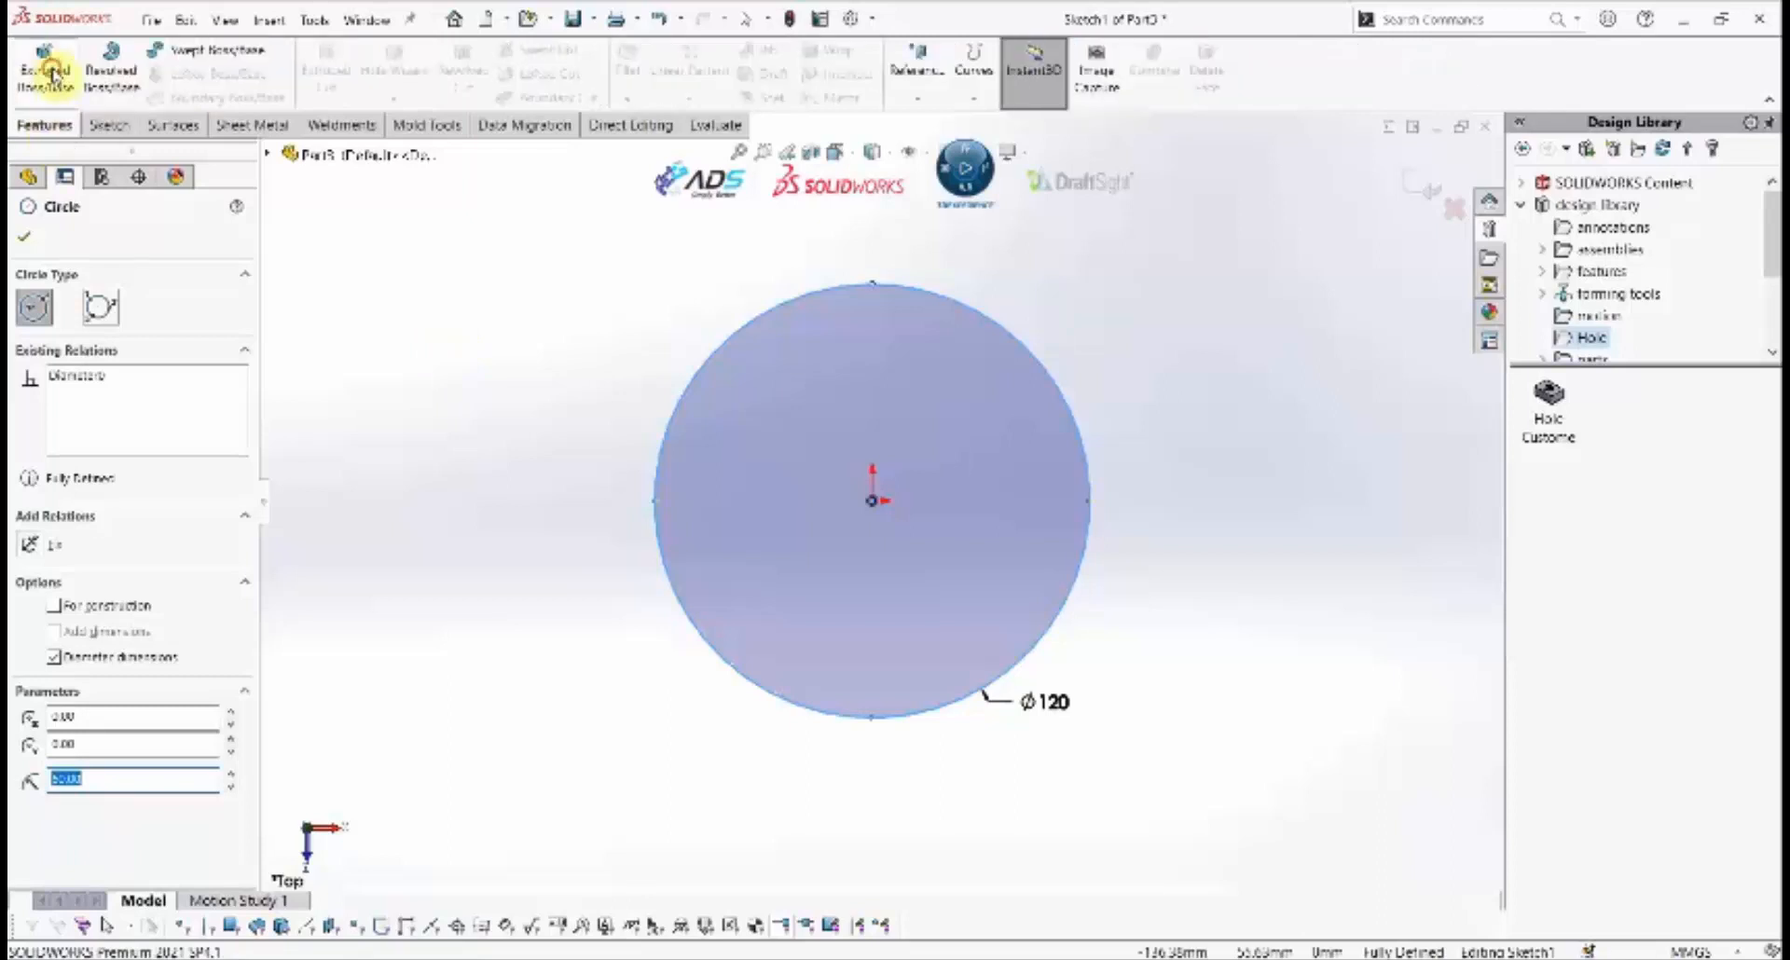
{"action": "left_click", "coordinate": [51, 79]}
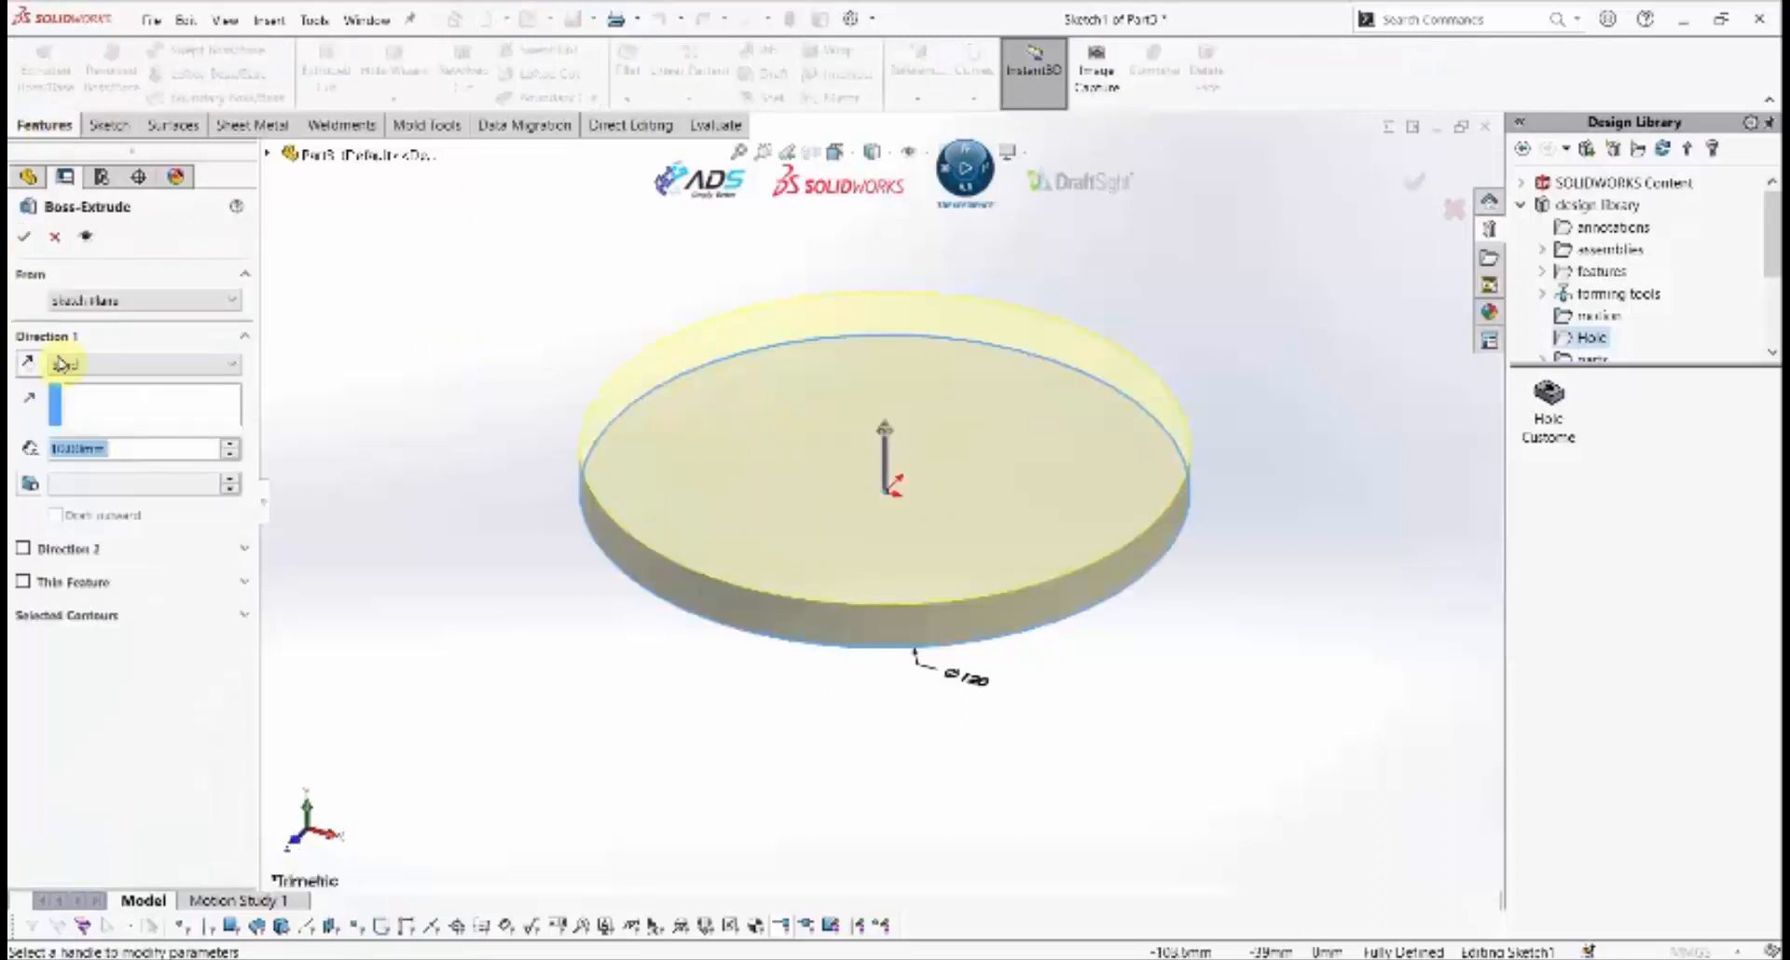
{"action": "left_click", "coordinate": [234, 443]}
{"action": "left_click", "coordinate": [233, 443]}
{"action": "left_click", "coordinate": [232, 442]}
{"action": "left_click", "coordinate": [233, 443]}
{"action": "left_click", "coordinate": [232, 443]}
{"action": "left_click", "coordinate": [231, 442]}
{"action": "left_click", "coordinate": [232, 443]}
{"action": "left_click", "coordinate": [231, 442]}
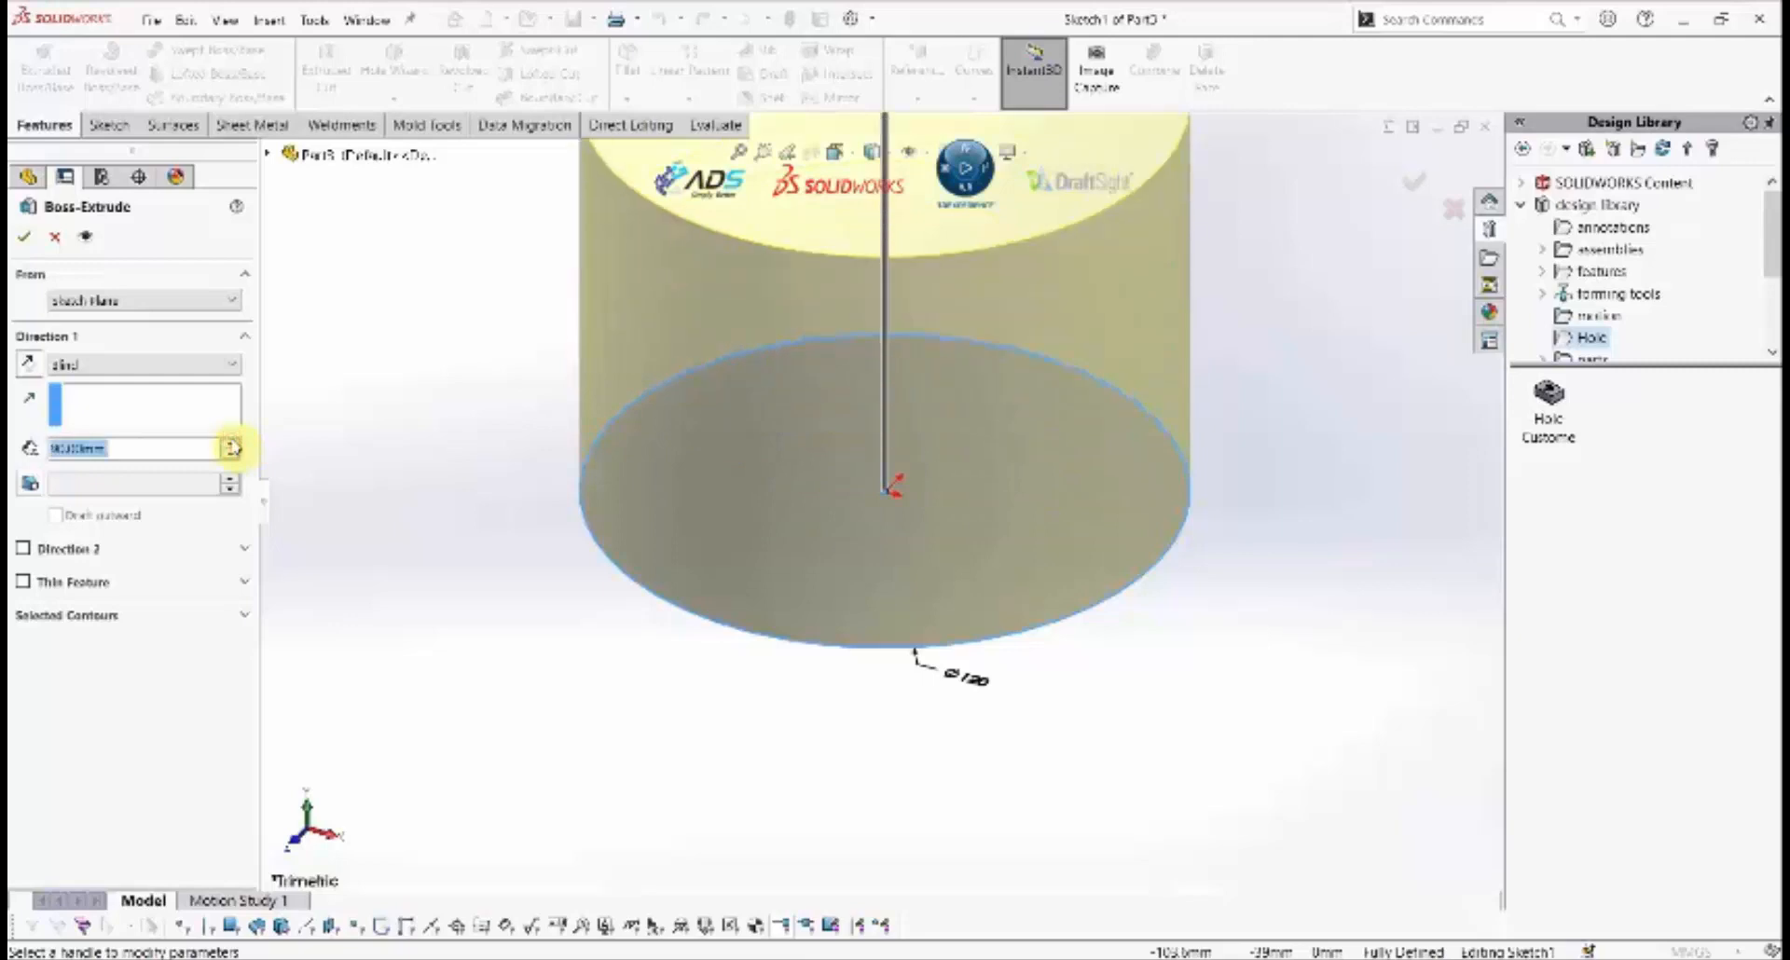
{"action": "left_click", "coordinate": [23, 235]}
{"action": "scroll", "coordinate": [885, 495], "scroll_direction": "up", "scroll_amount": 3}
{"action": "scroll", "coordinate": [888, 494], "scroll_direction": "down", "scroll_amount": 2}
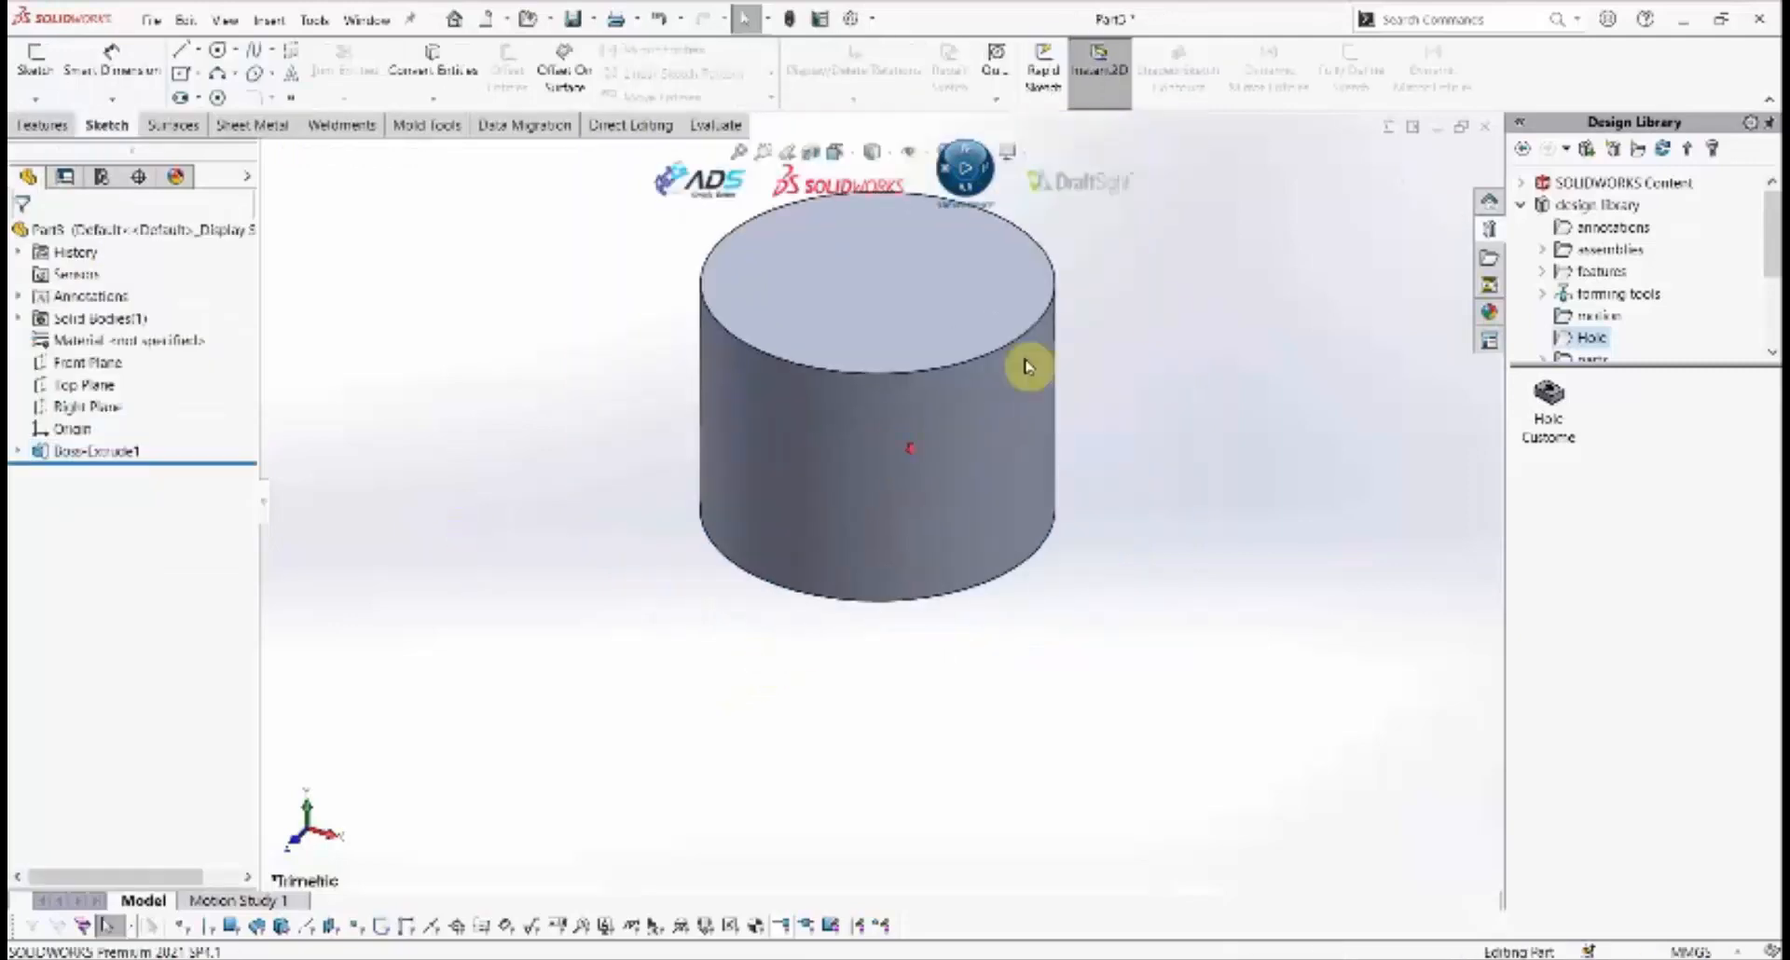
Start a sketch on the cylinder's top face and place a point about 20.8 mm directly above the origin.
{"action": "left_click", "coordinate": [875, 269]}
{"action": "right_click", "coordinate": [870, 260]}
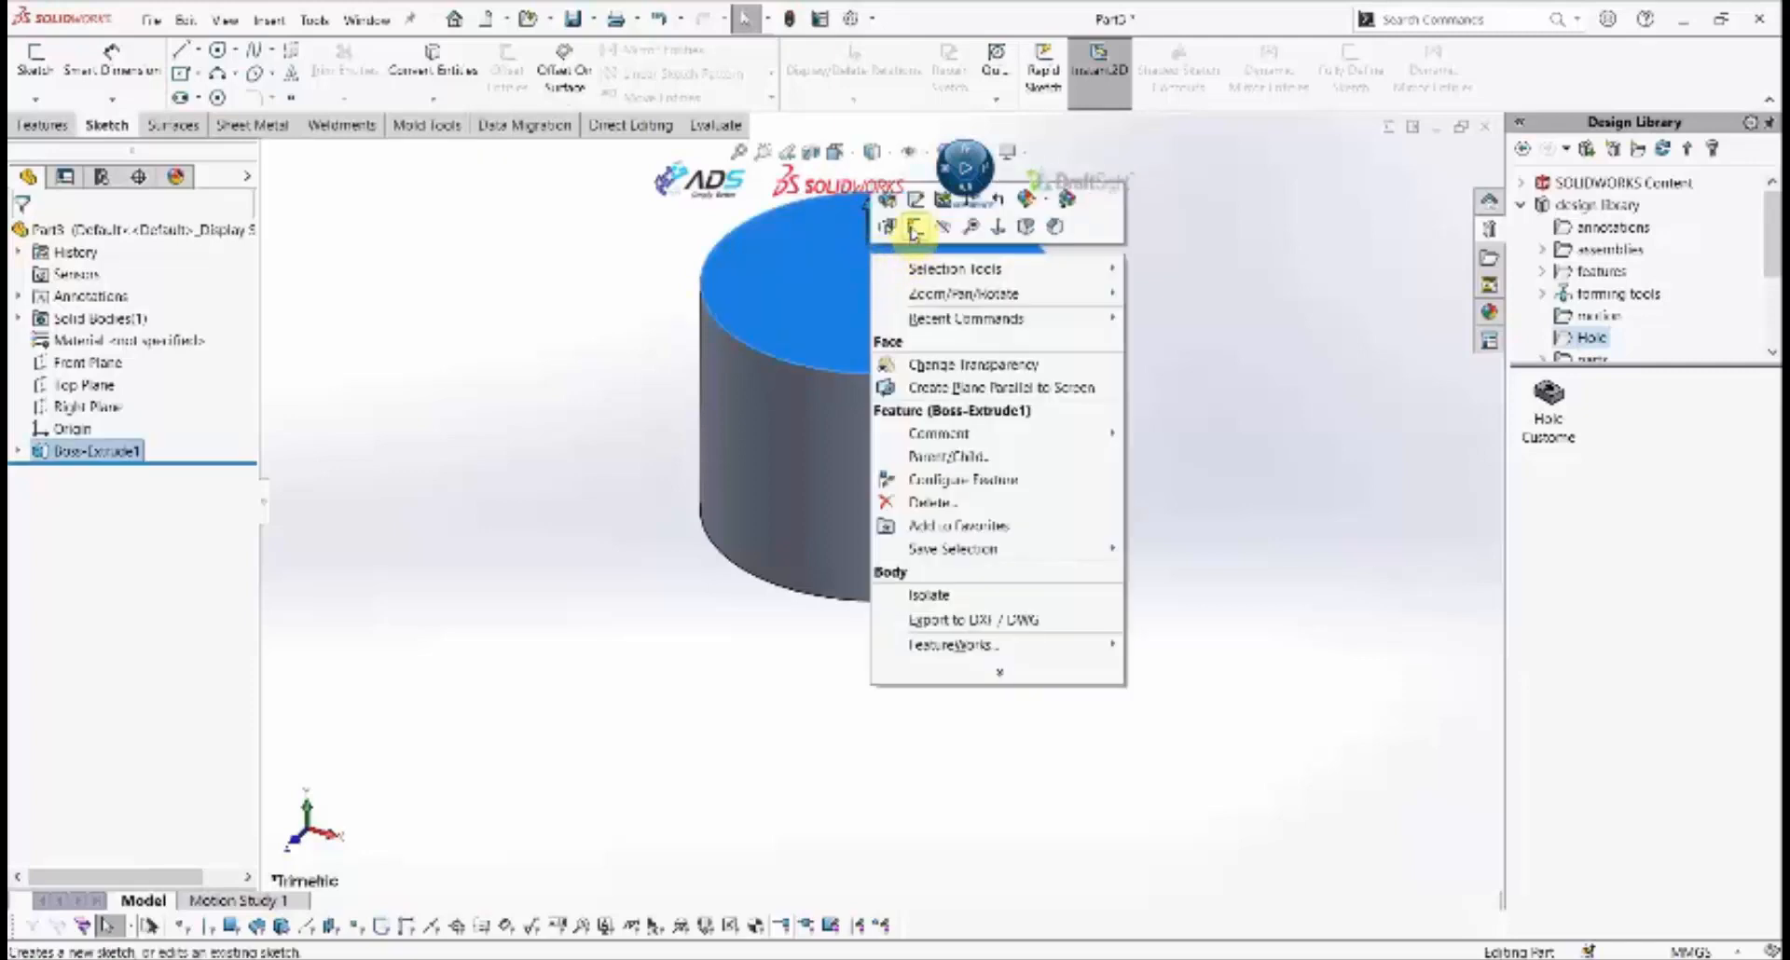
{"action": "left_click", "coordinate": [914, 230]}
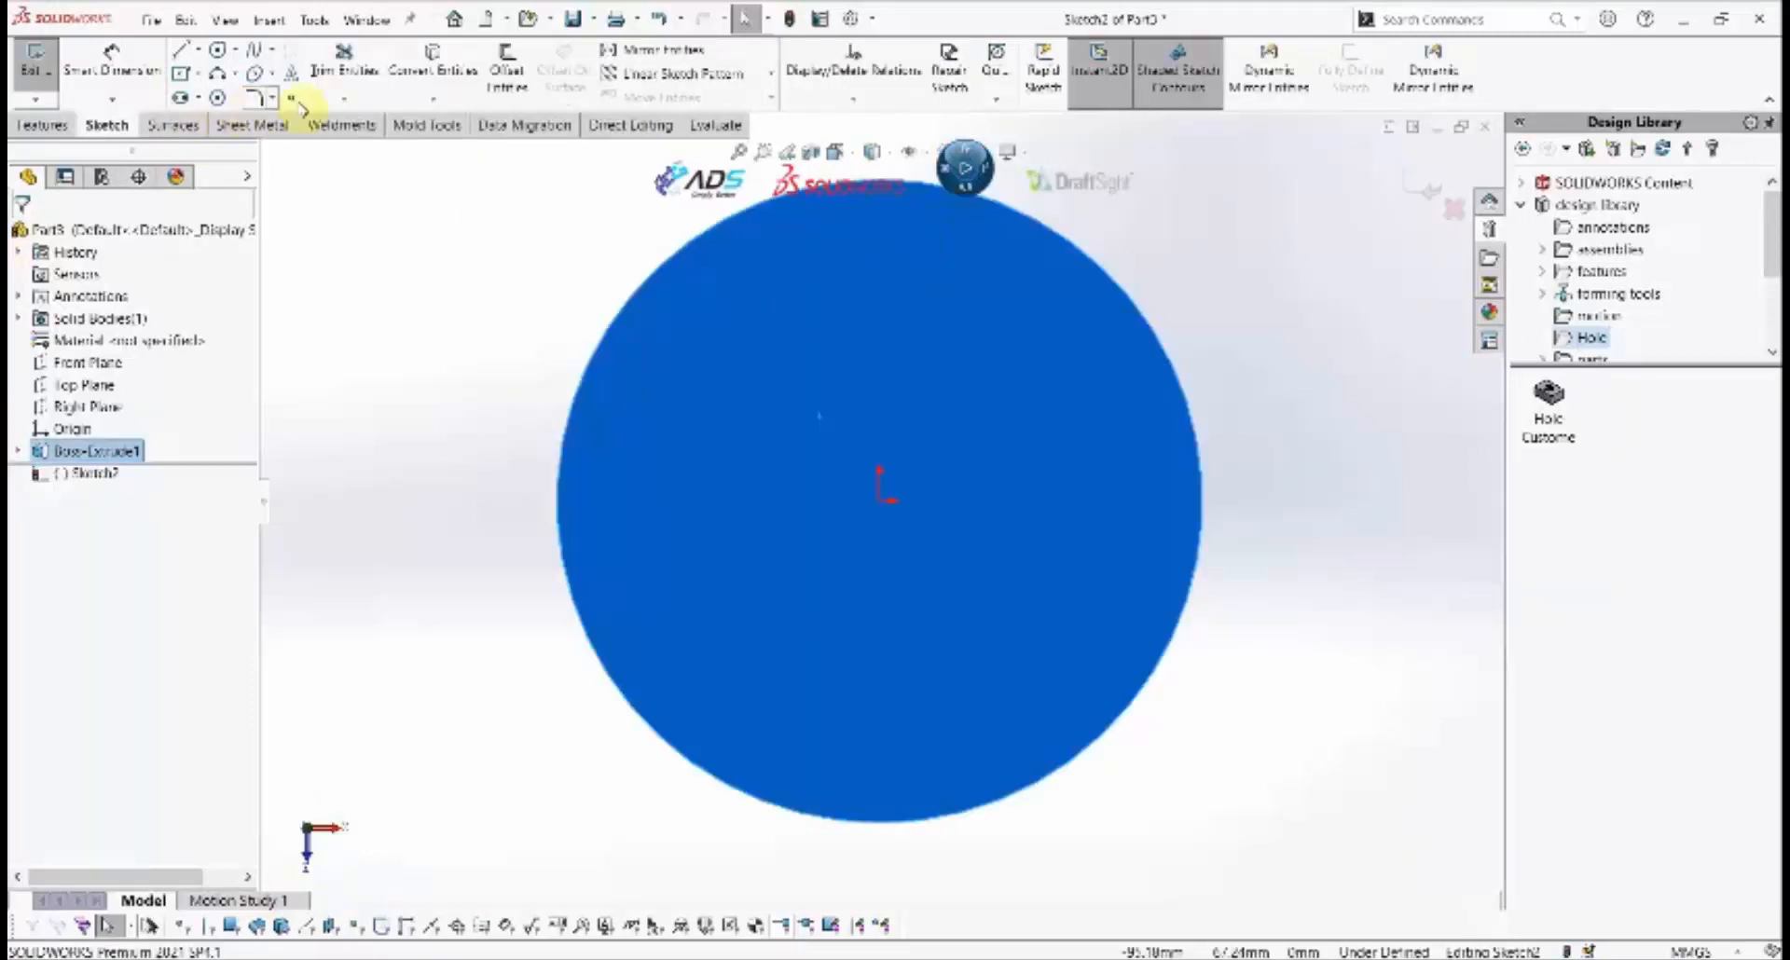
{"action": "left_click", "coordinate": [291, 97]}
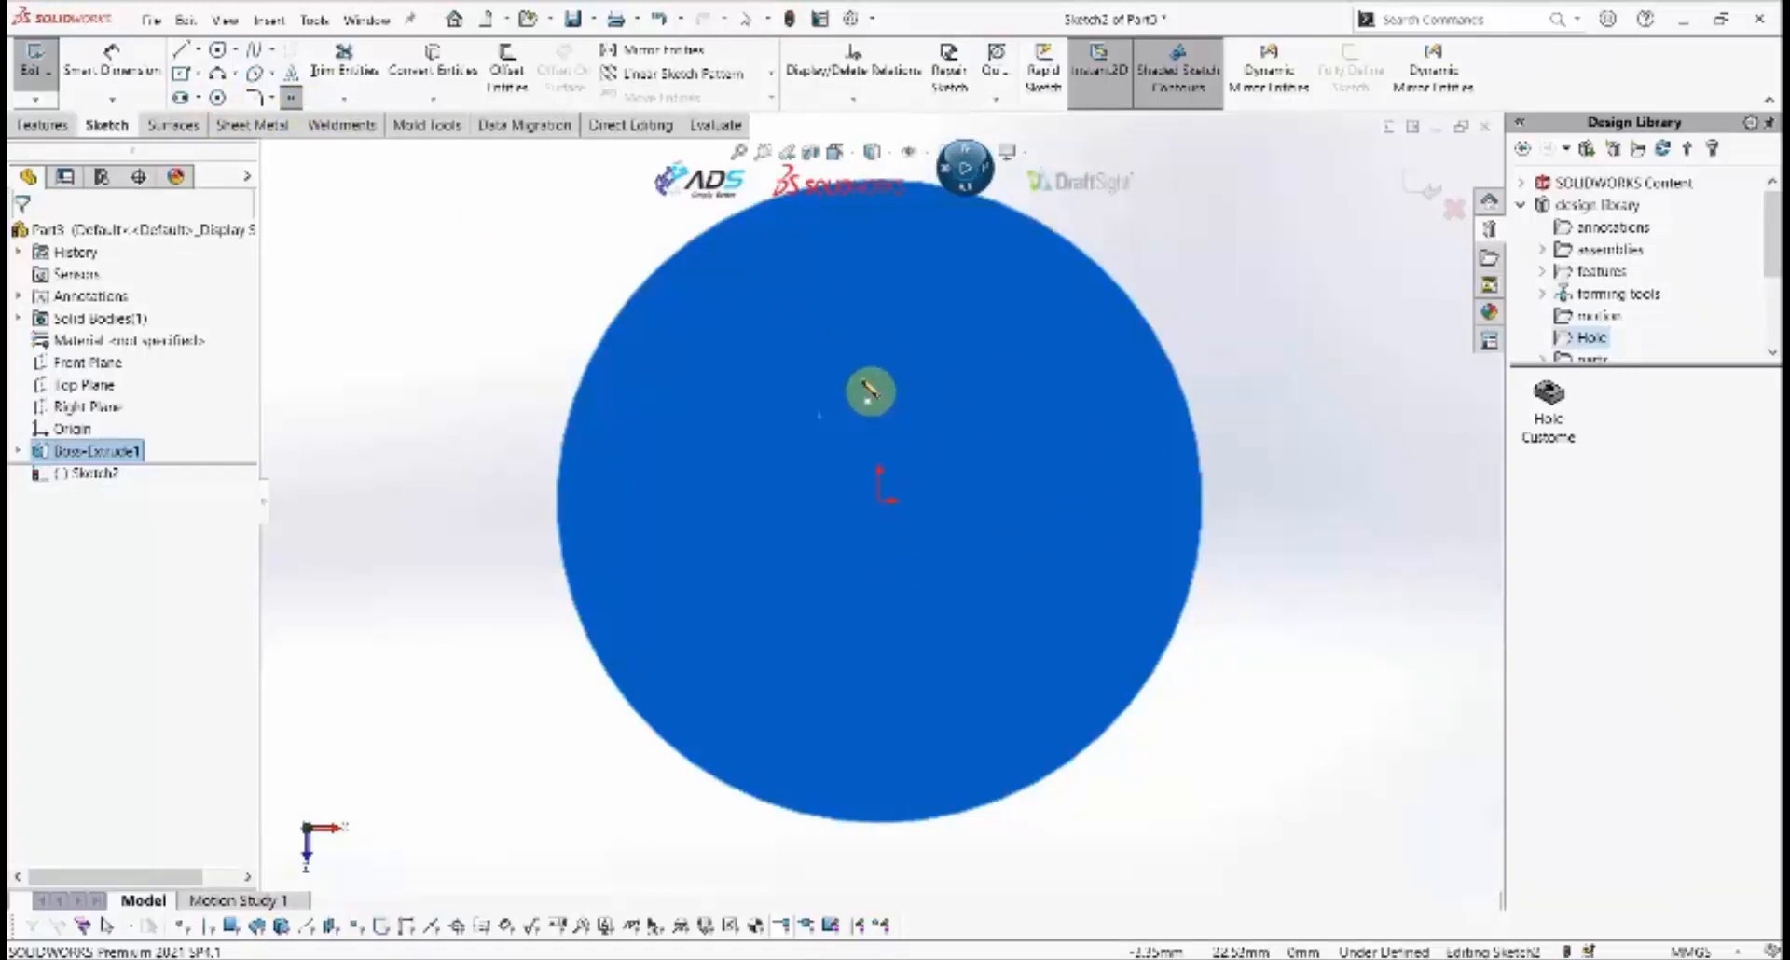
{"action": "left_click", "coordinate": [898, 418]}
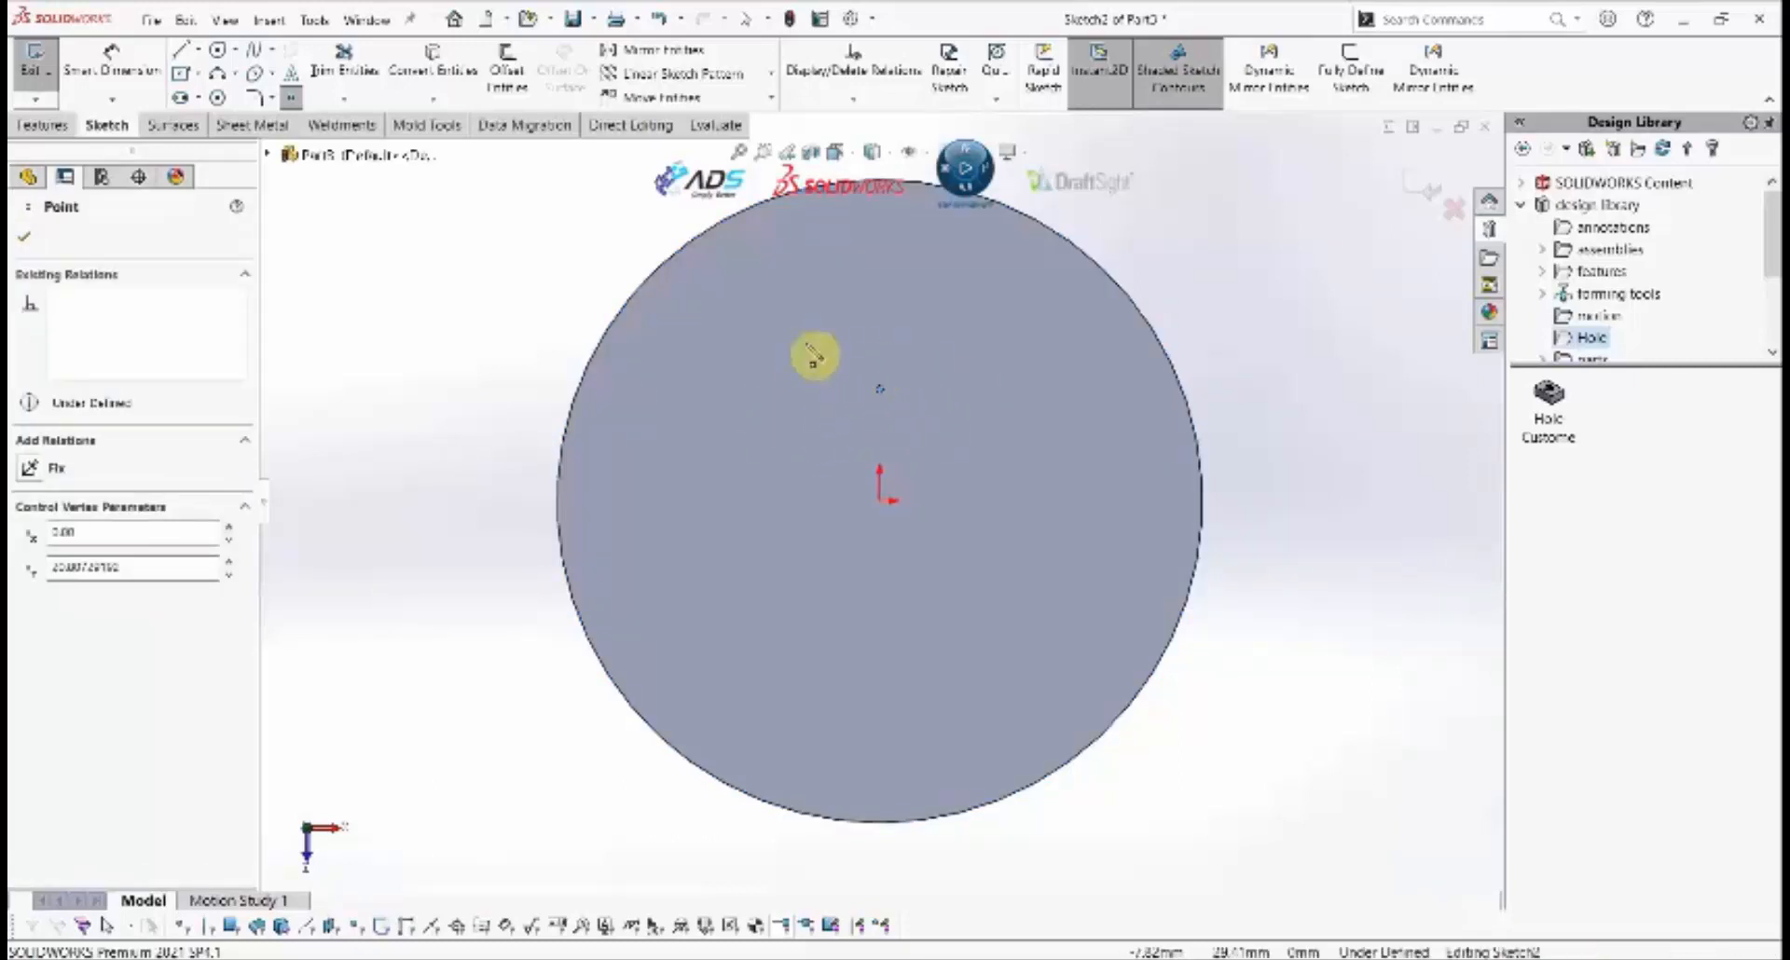
Dimension the vertical distance between the origin and the sketch point as 10 mm.
{"action": "left_click", "coordinate": [112, 68]}
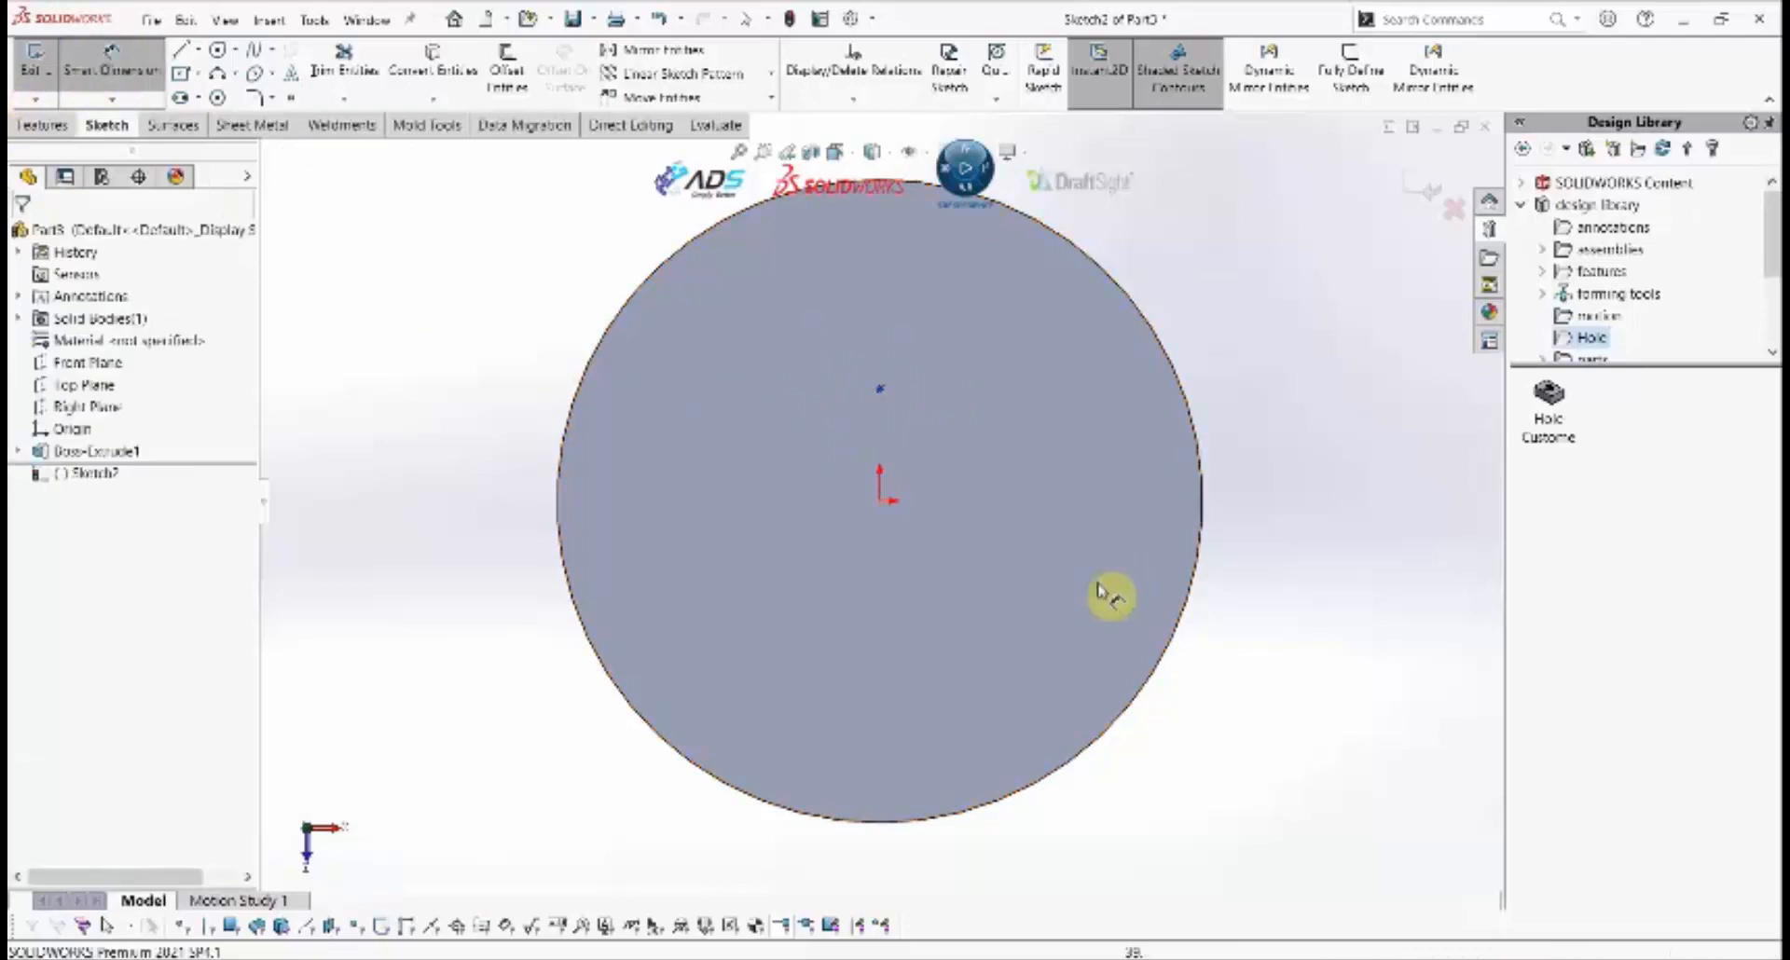
{"action": "left_click", "coordinate": [871, 501]}
{"action": "left_click", "coordinate": [880, 390]}
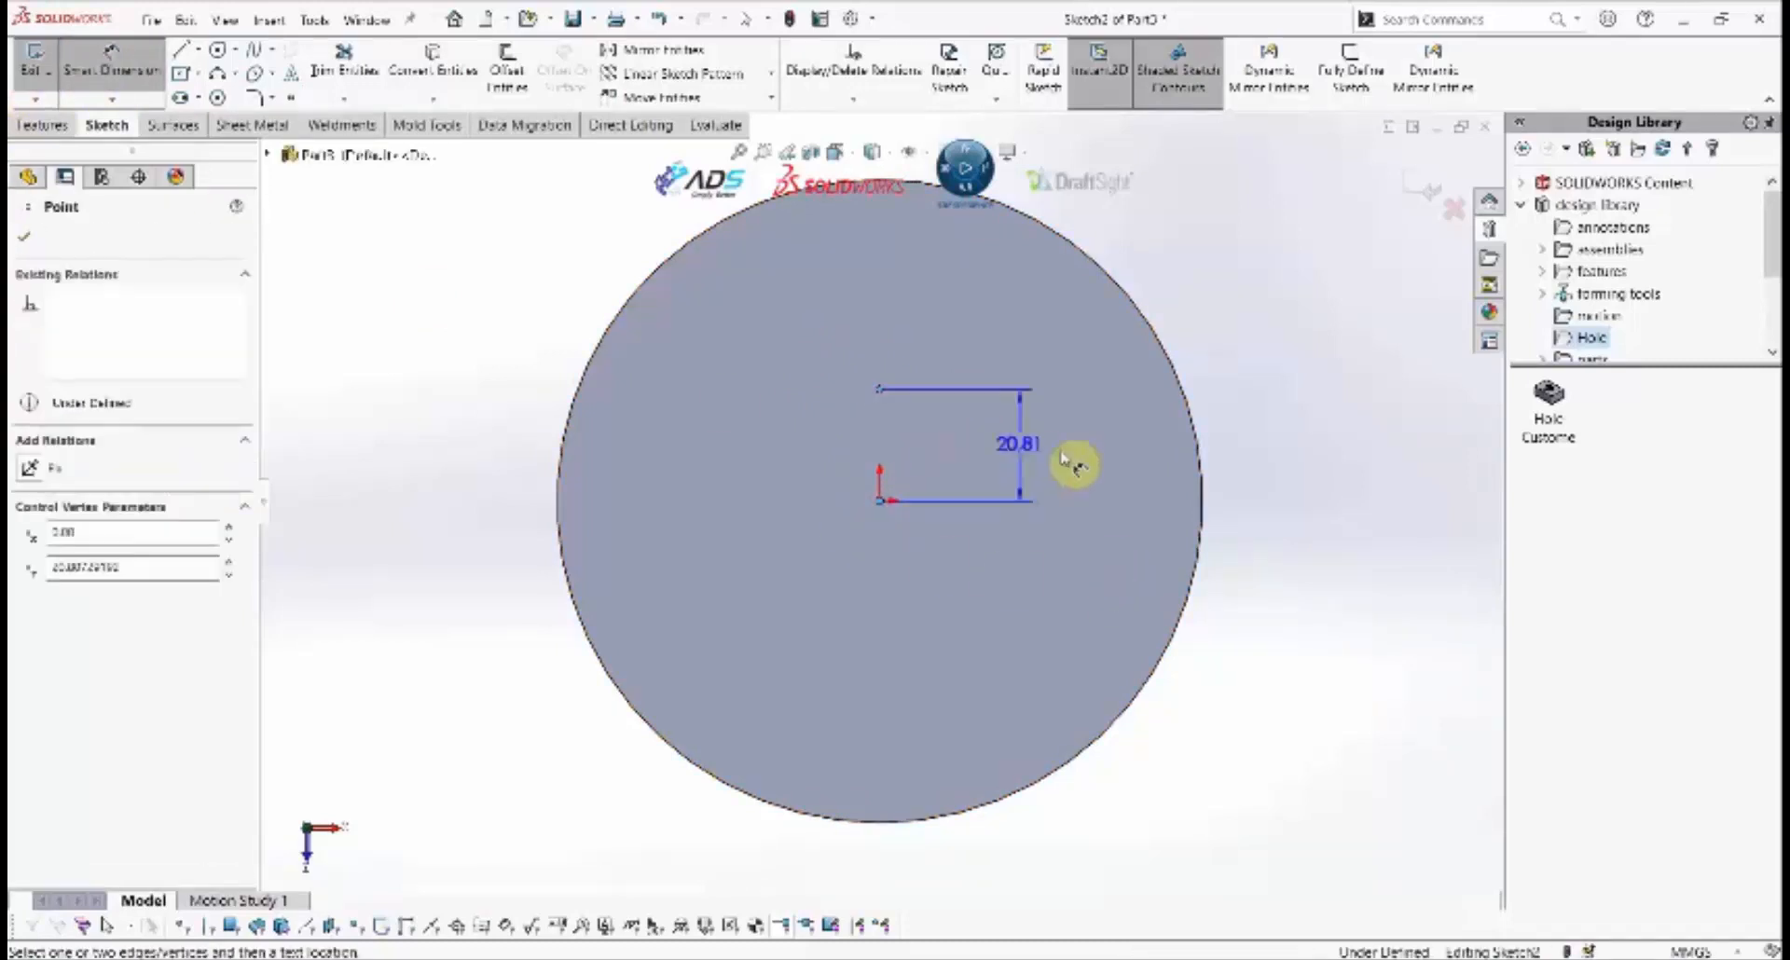
{"action": "left_click", "coordinate": [1254, 455]}
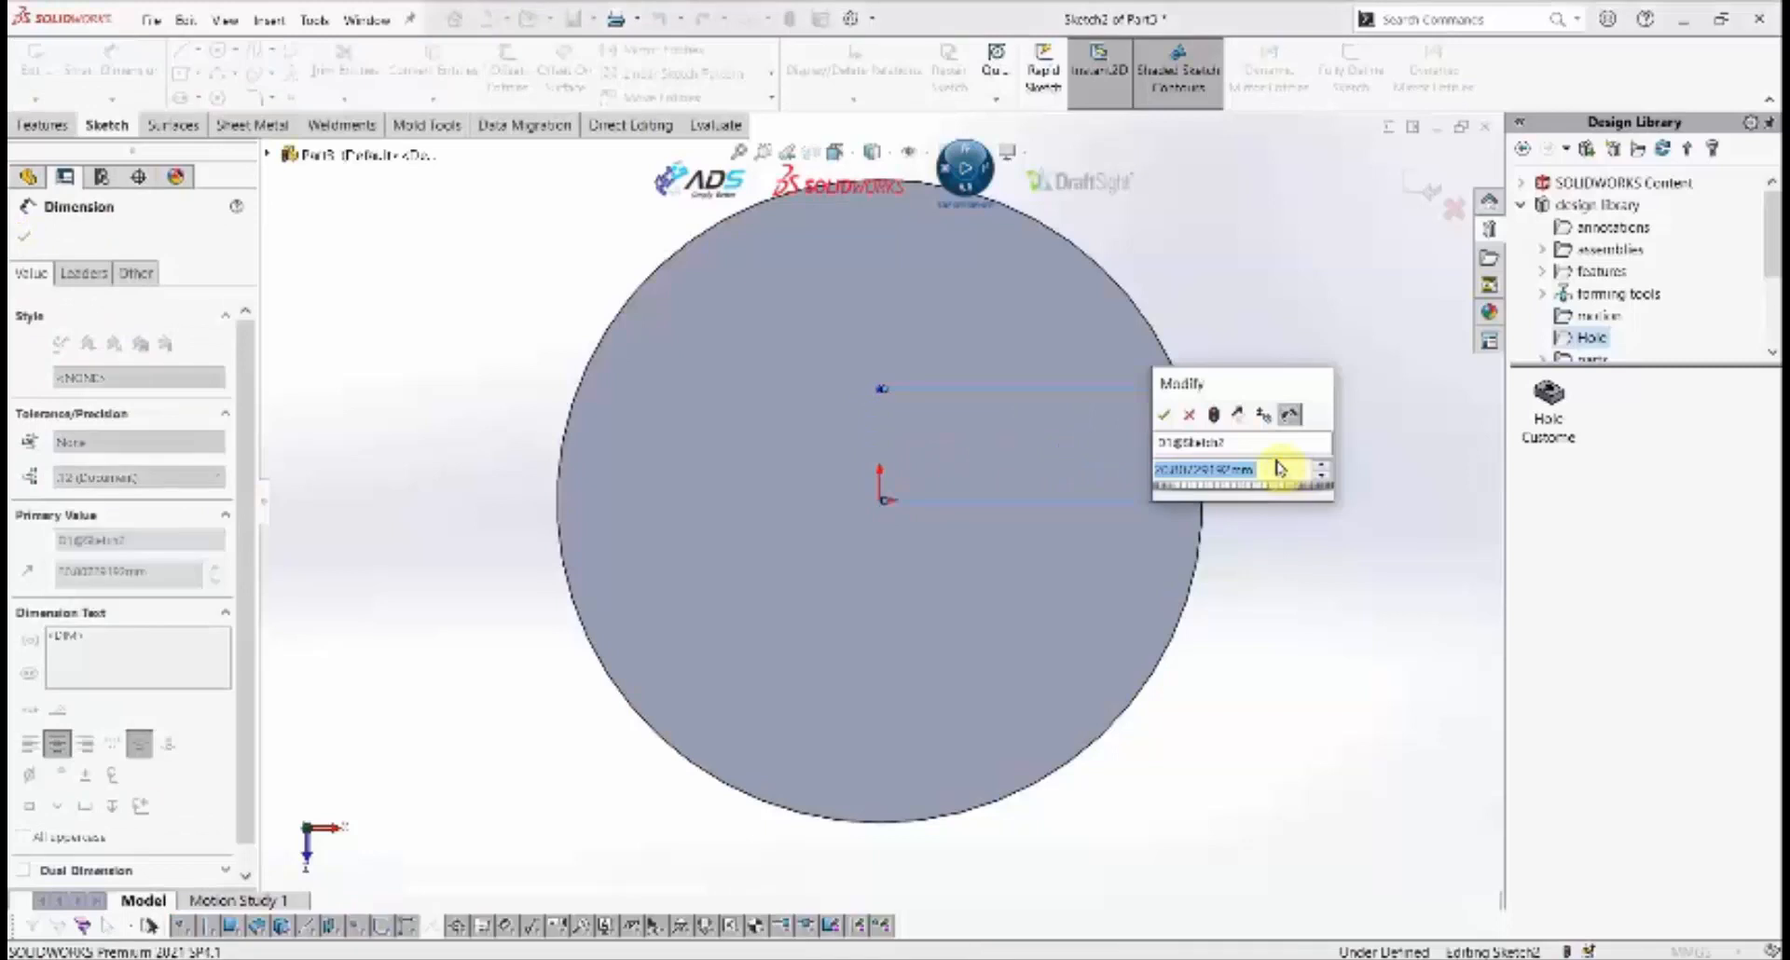
{"action": "type", "text": "10"}
{"action": "key", "text": "Return"}
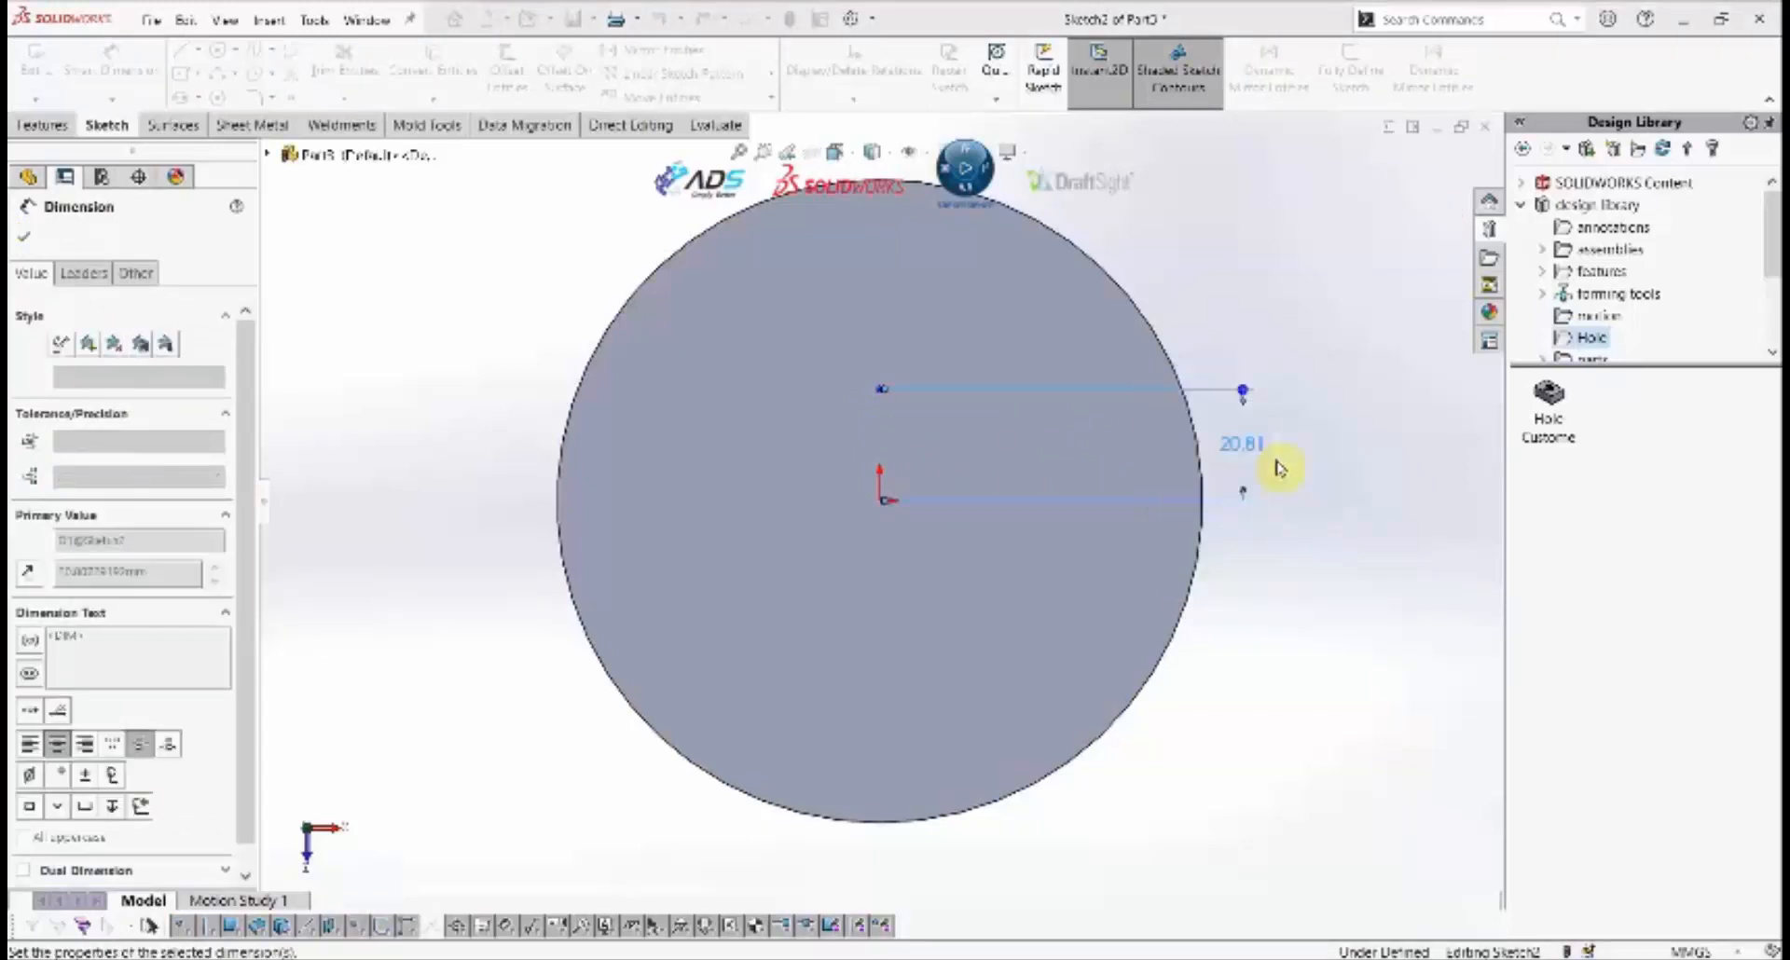
{"action": "scroll", "coordinate": [898, 496], "scroll_direction": "down", "scroll_amount": 3}
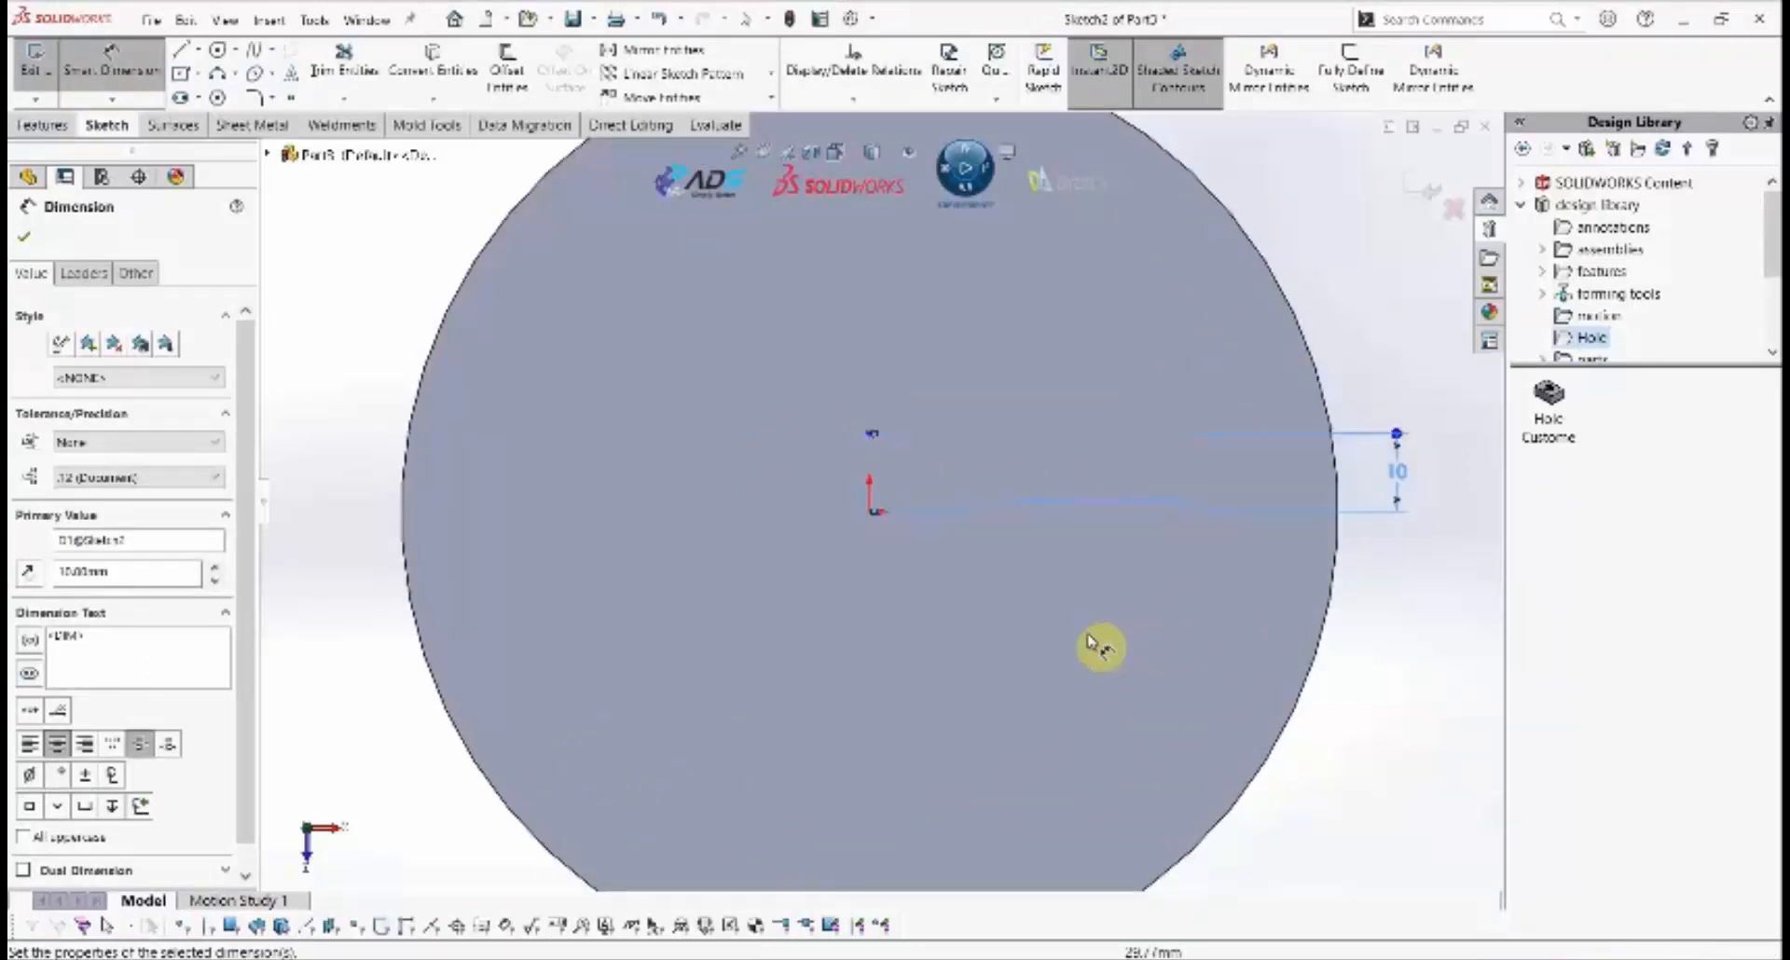
Add a vertical relation between the sketch point and the origin, and finish the sketch.
{"action": "left_click", "coordinate": [909, 557]}
{"action": "left_click", "coordinate": [869, 511]}
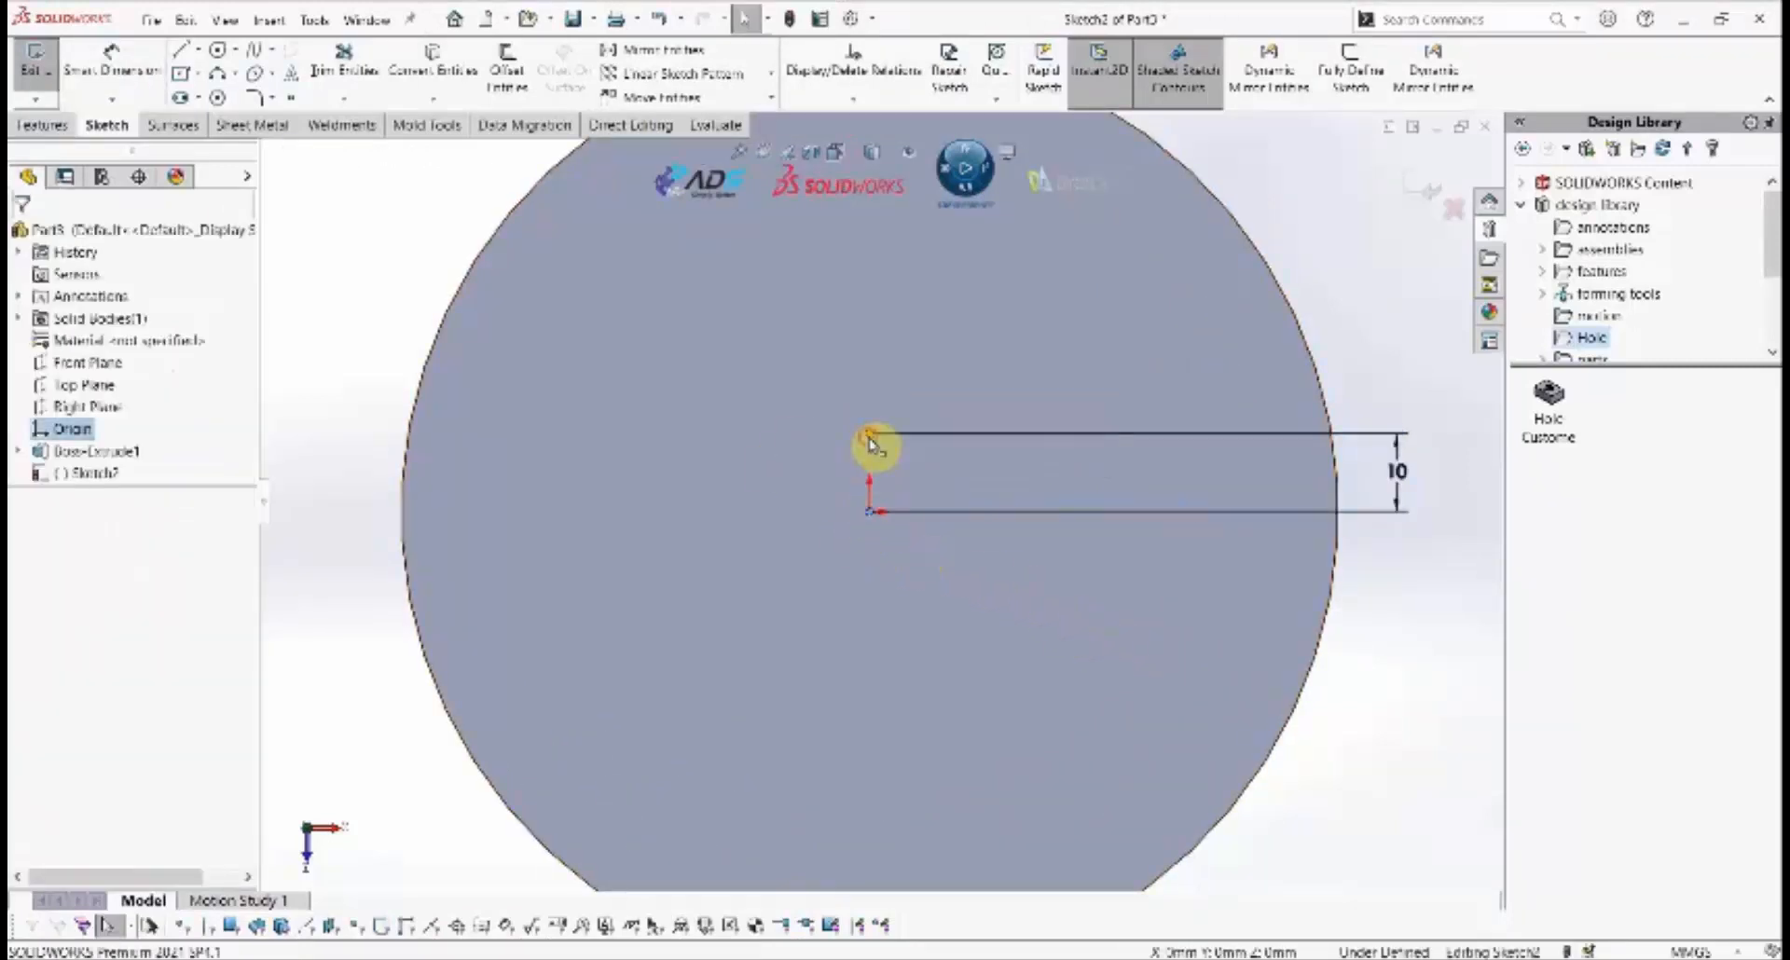
{"action": "left_click", "coordinate": [869, 435], "text": "ctrl"}
{"action": "left_click", "coordinate": [41, 595]}
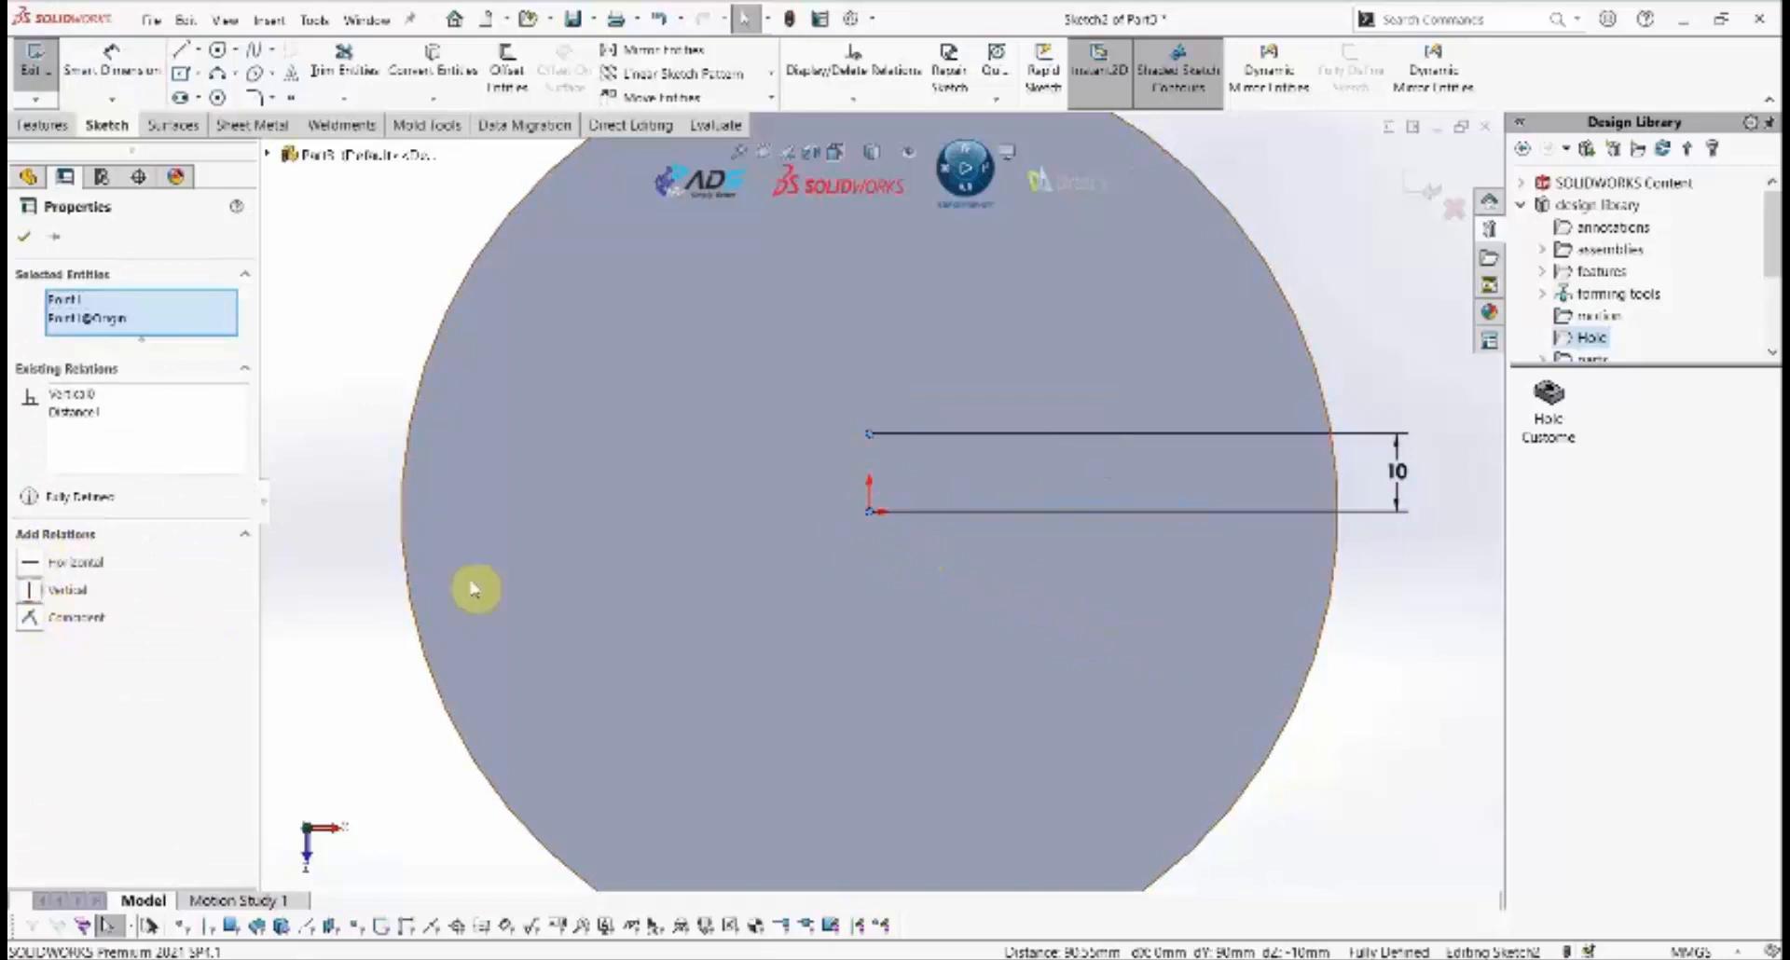
{"action": "key", "text": "Escape"}
{"action": "key", "text": "f"}
{"action": "scroll", "coordinate": [969, 553], "scroll_direction": "down", "scroll_amount": 2}
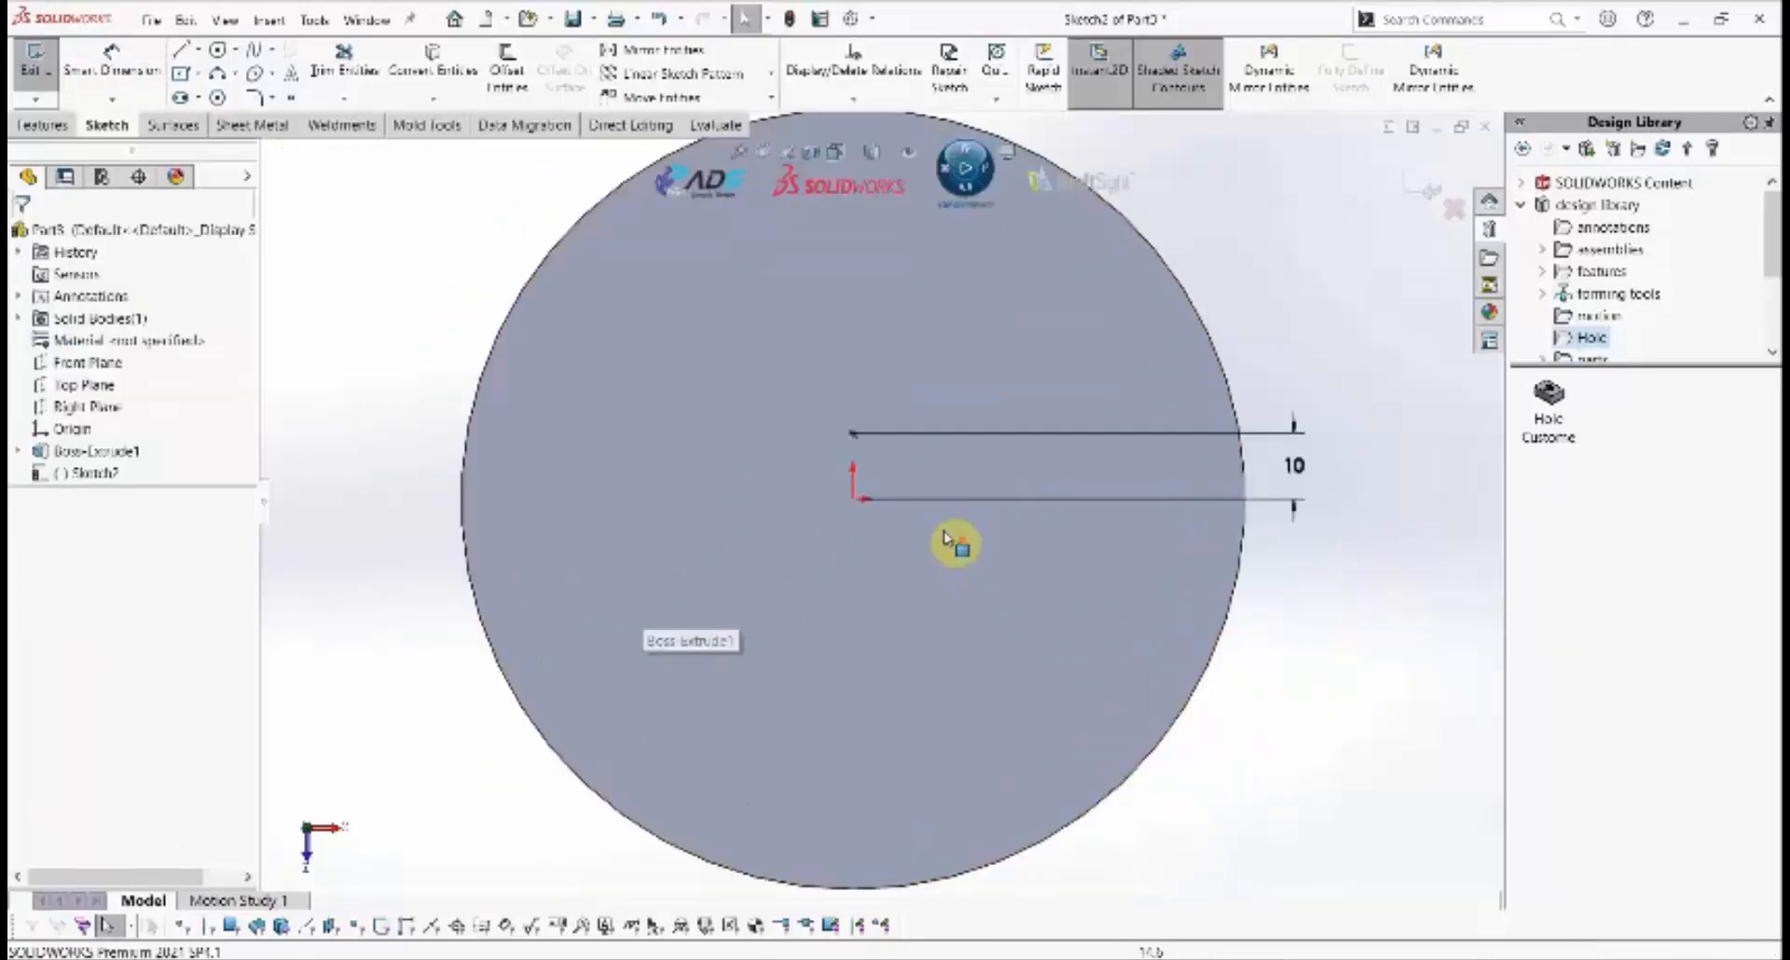
{"action": "left_click", "coordinate": [36, 64]}
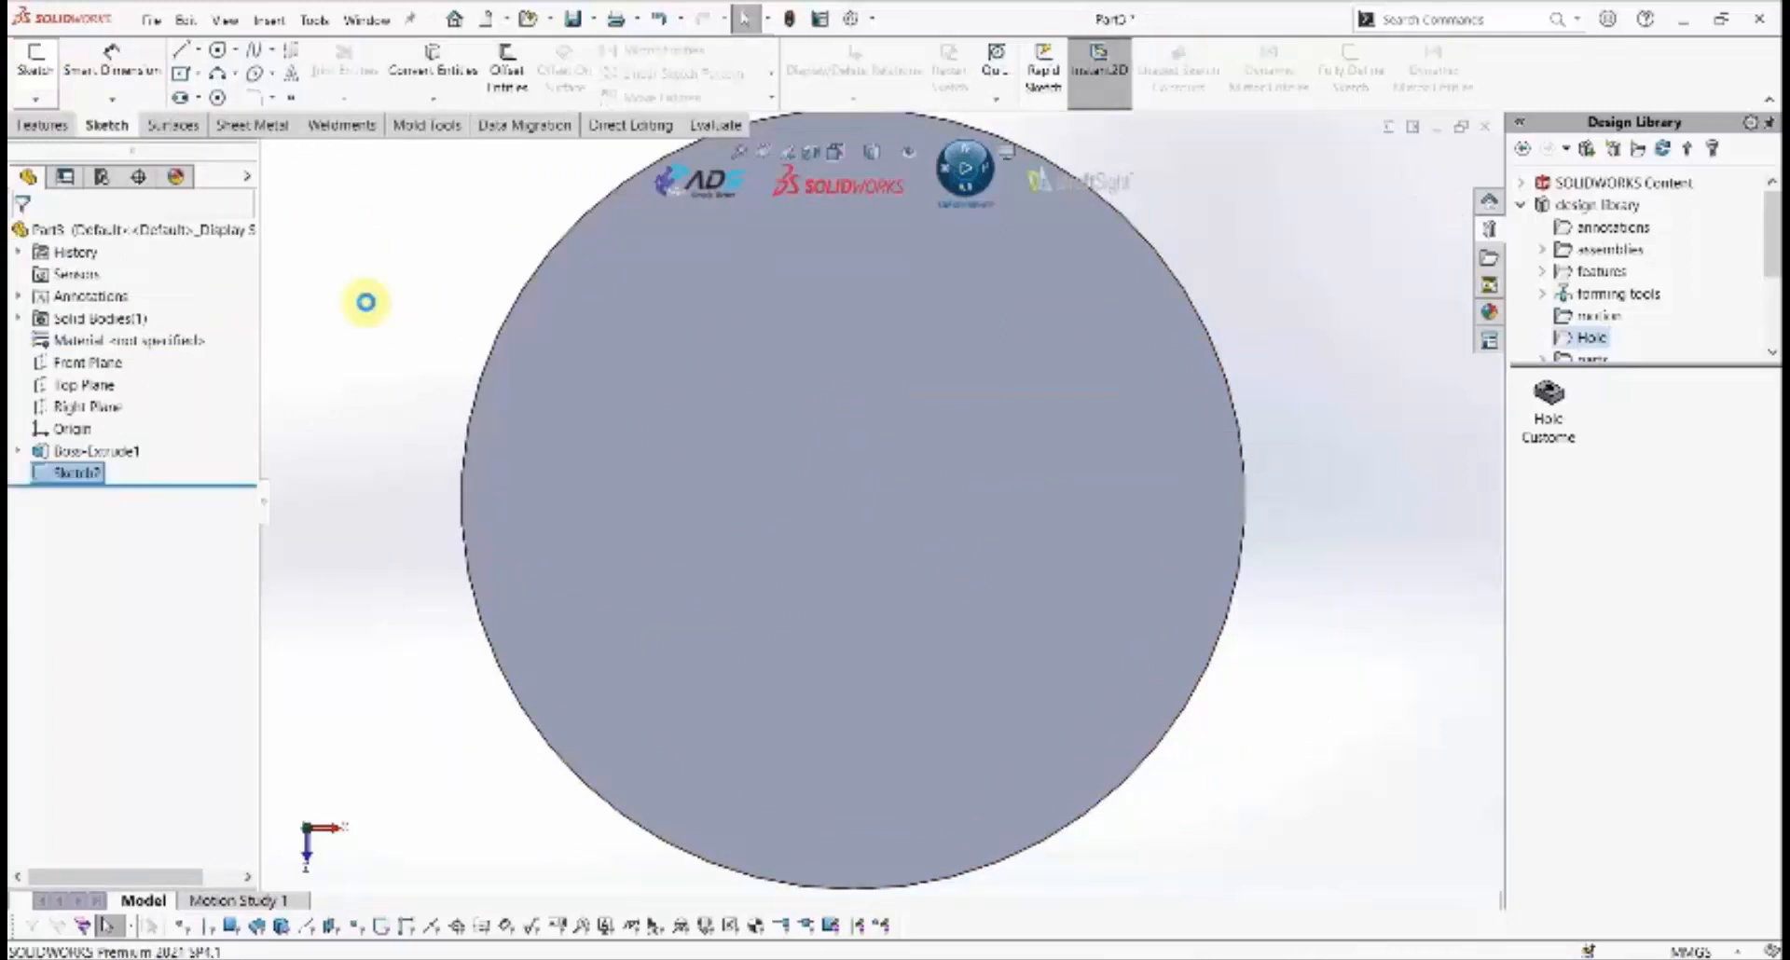
Insert the Hole Custome library feature on the cylinder's top face, using the sketched point as its Sketch Point reference.
{"action": "scroll", "coordinate": [774, 504], "scroll_direction": "up", "scroll_amount": 2}
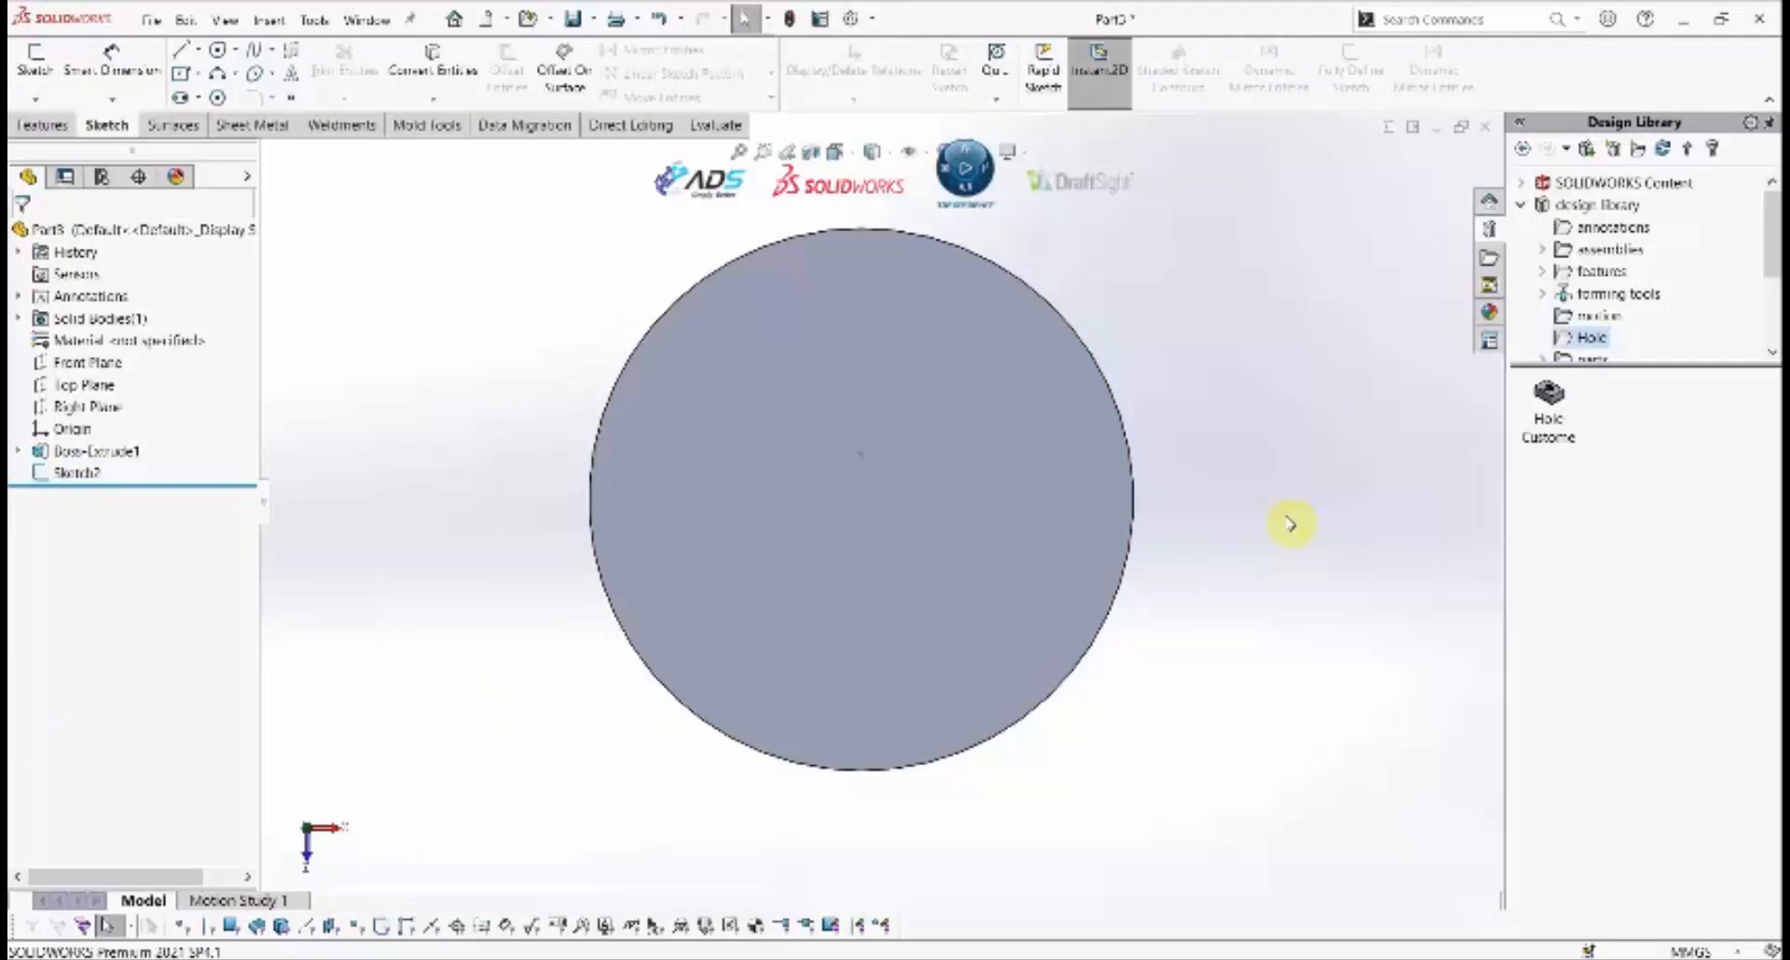
{"action": "left_click_drag", "start_coordinate": [1566, 404], "coordinate": [858, 460]}
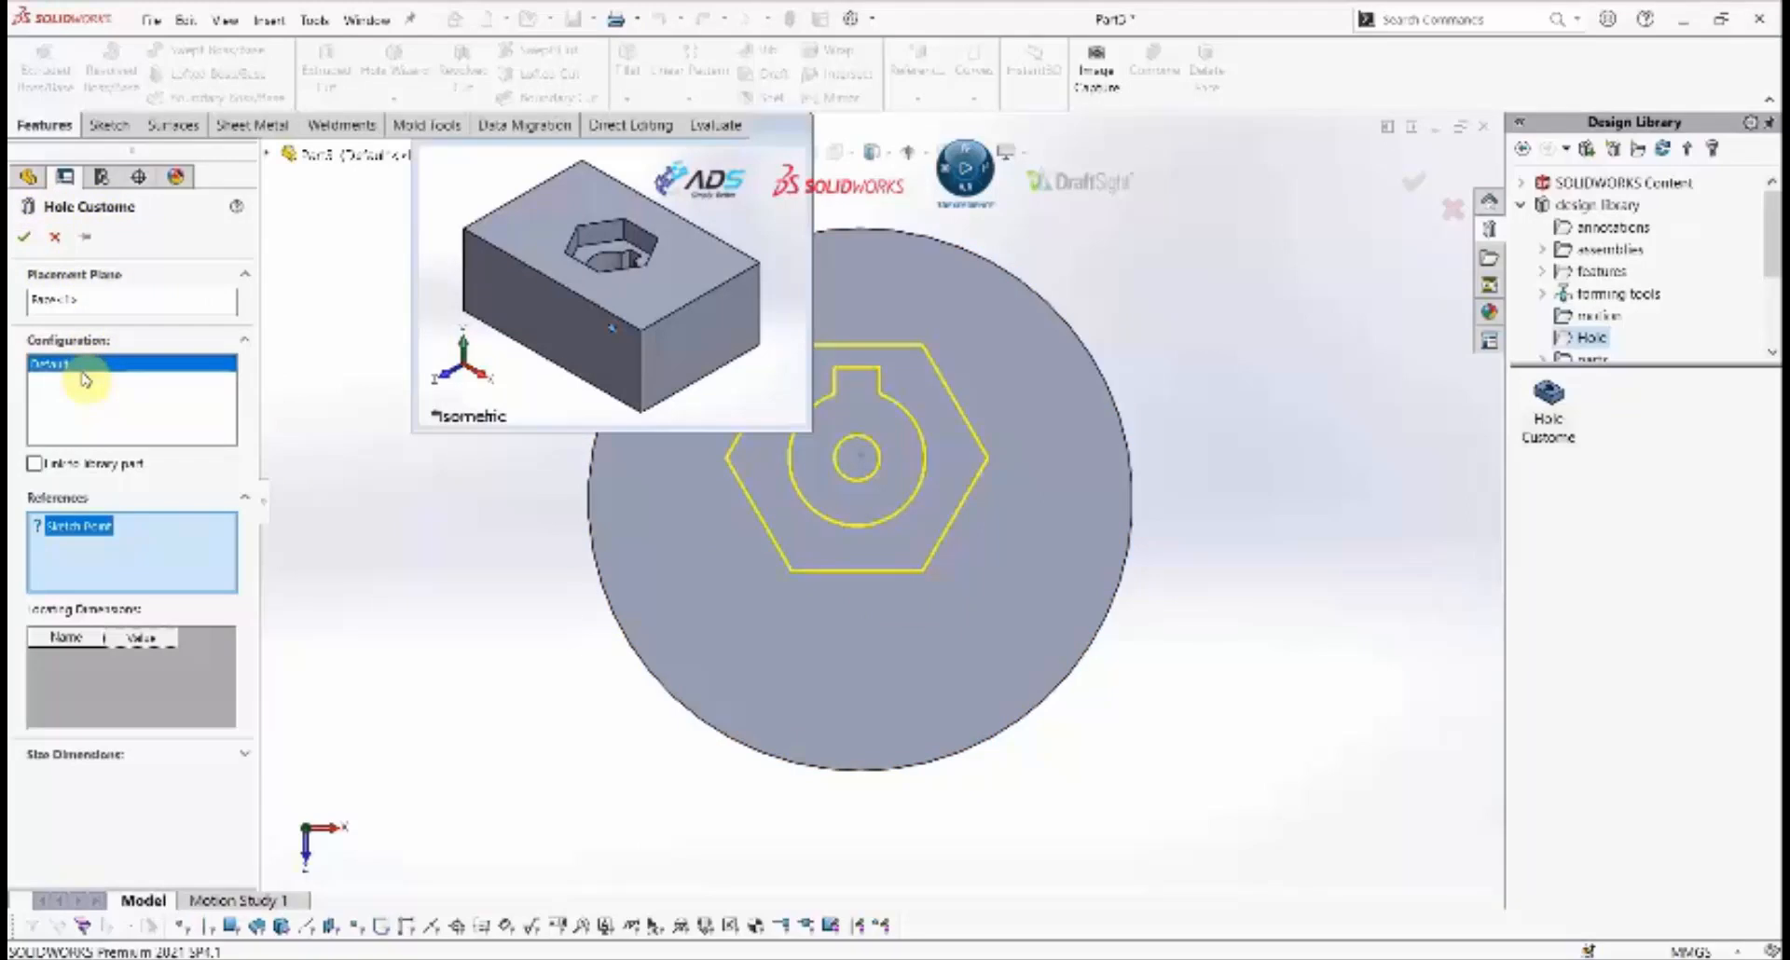
{"action": "left_click", "coordinate": [111, 299]}
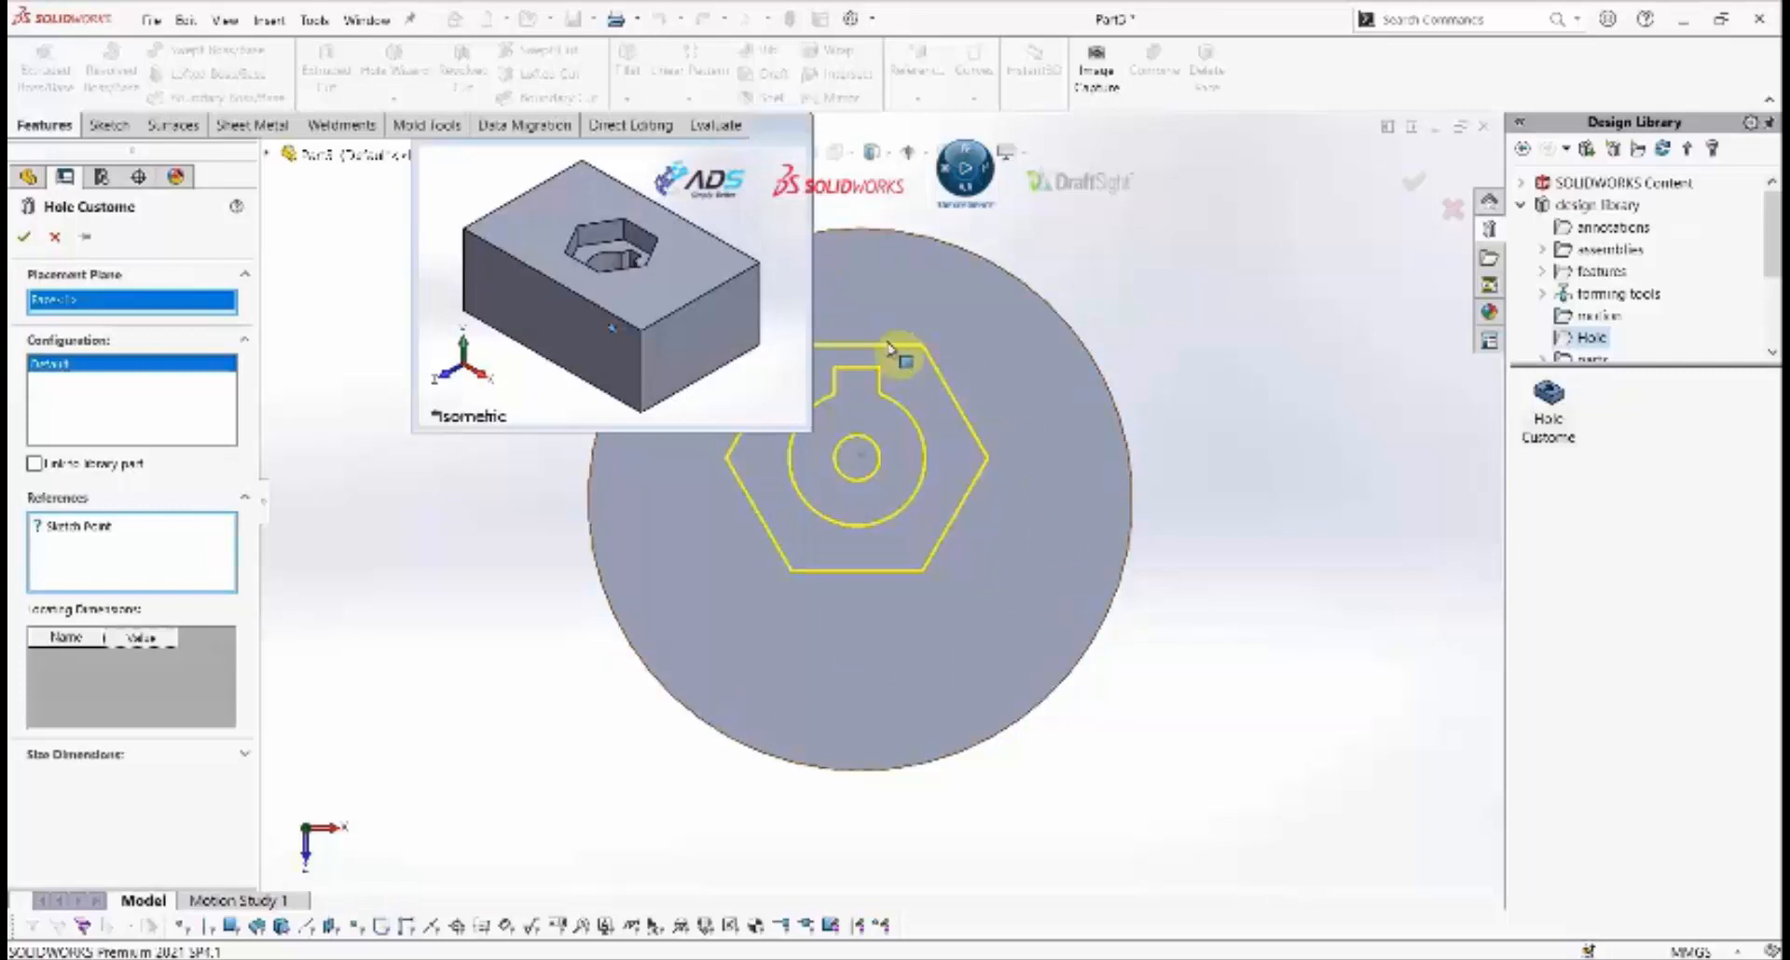
{"action": "left_click", "coordinate": [89, 528]}
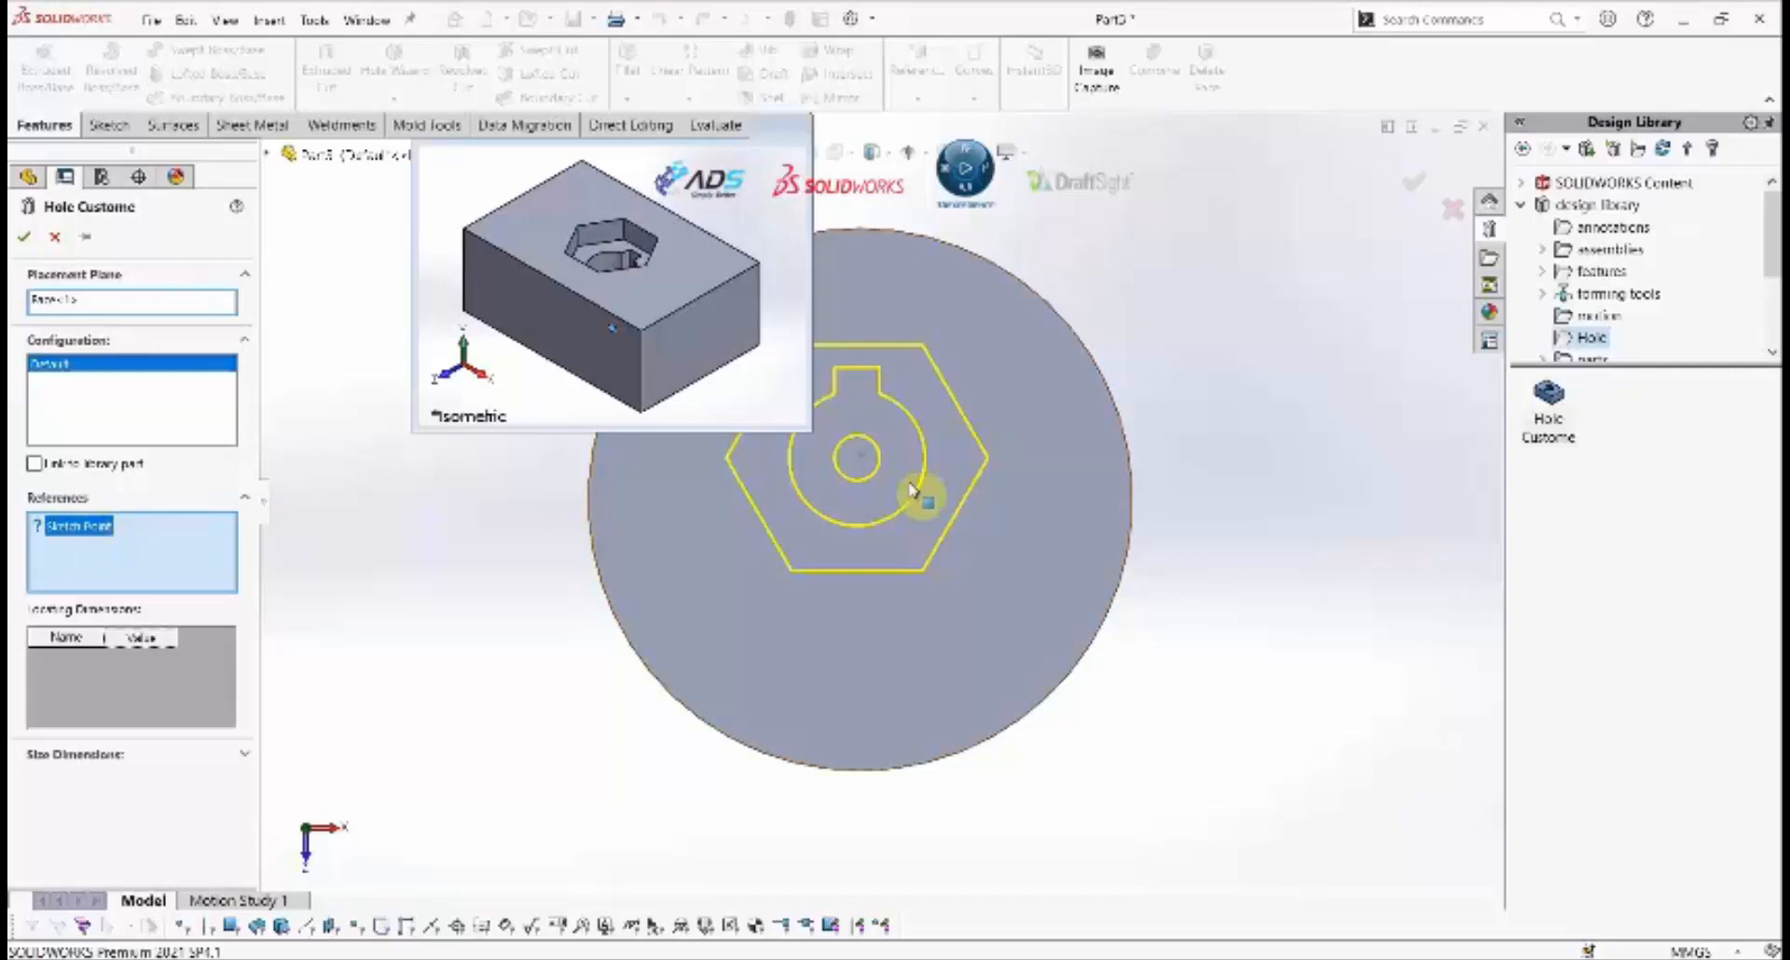
{"action": "scroll", "coordinate": [909, 489], "scroll_direction": "down", "scroll_amount": 3}
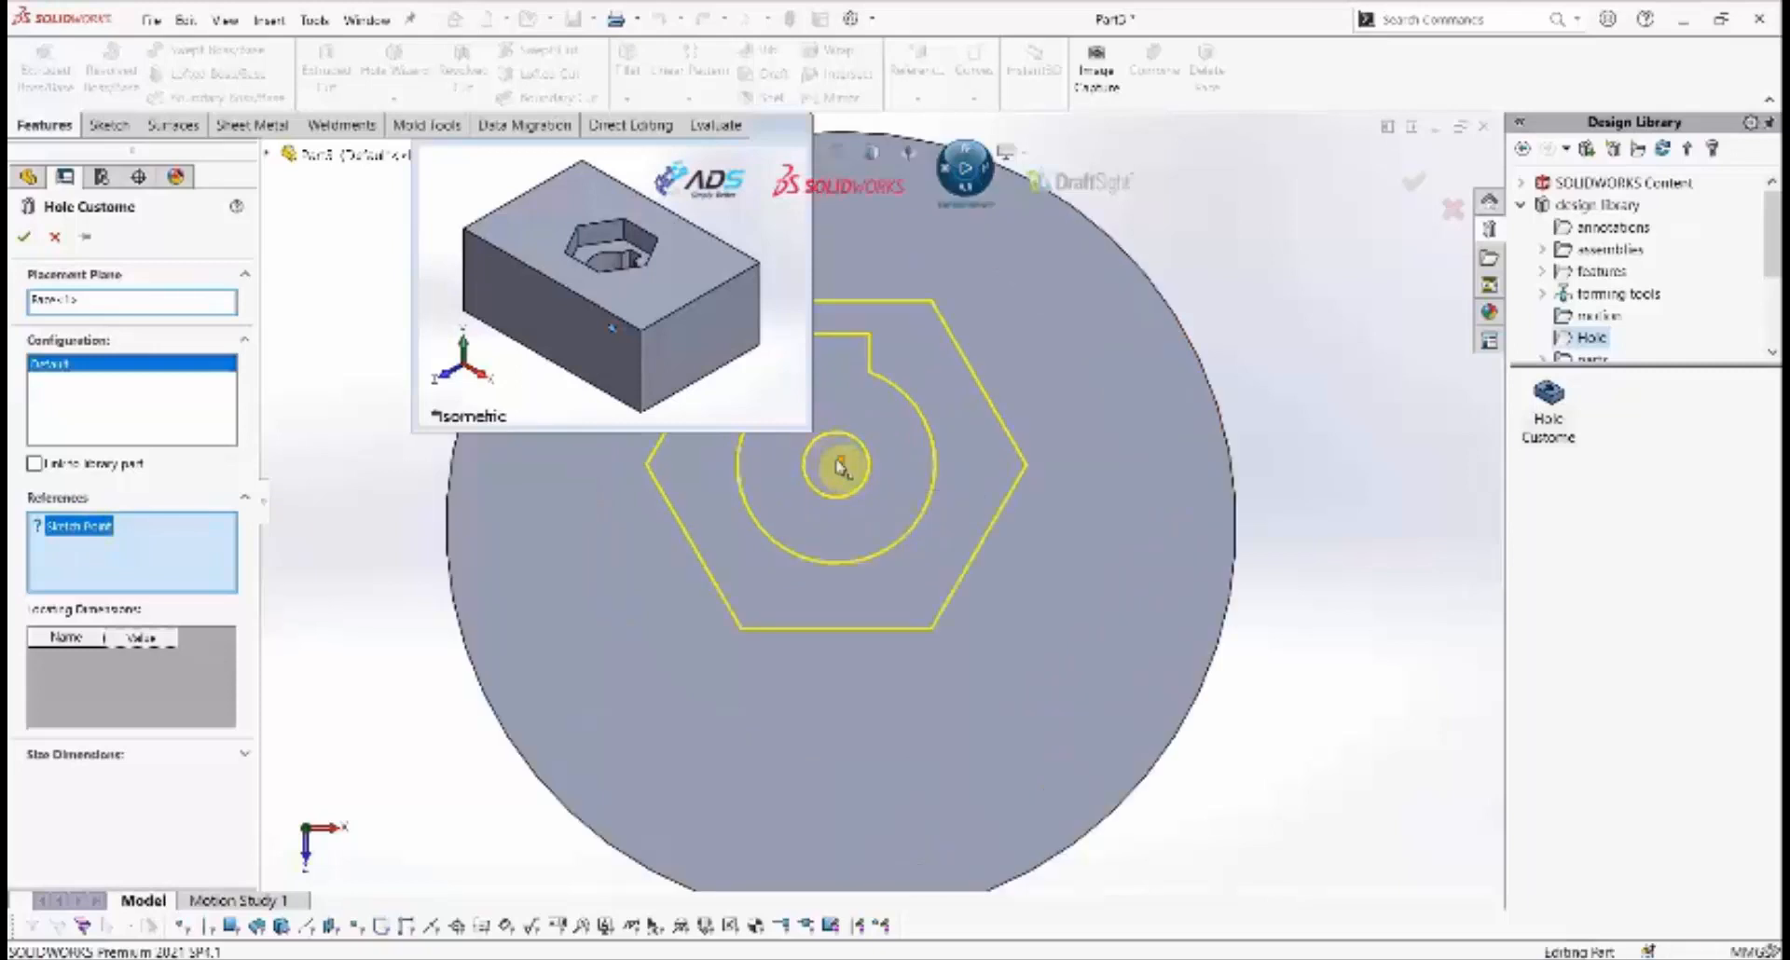
{"action": "left_click", "coordinate": [839, 462]}
{"action": "scroll", "coordinate": [869, 579], "scroll_direction": "up", "scroll_amount": 3}
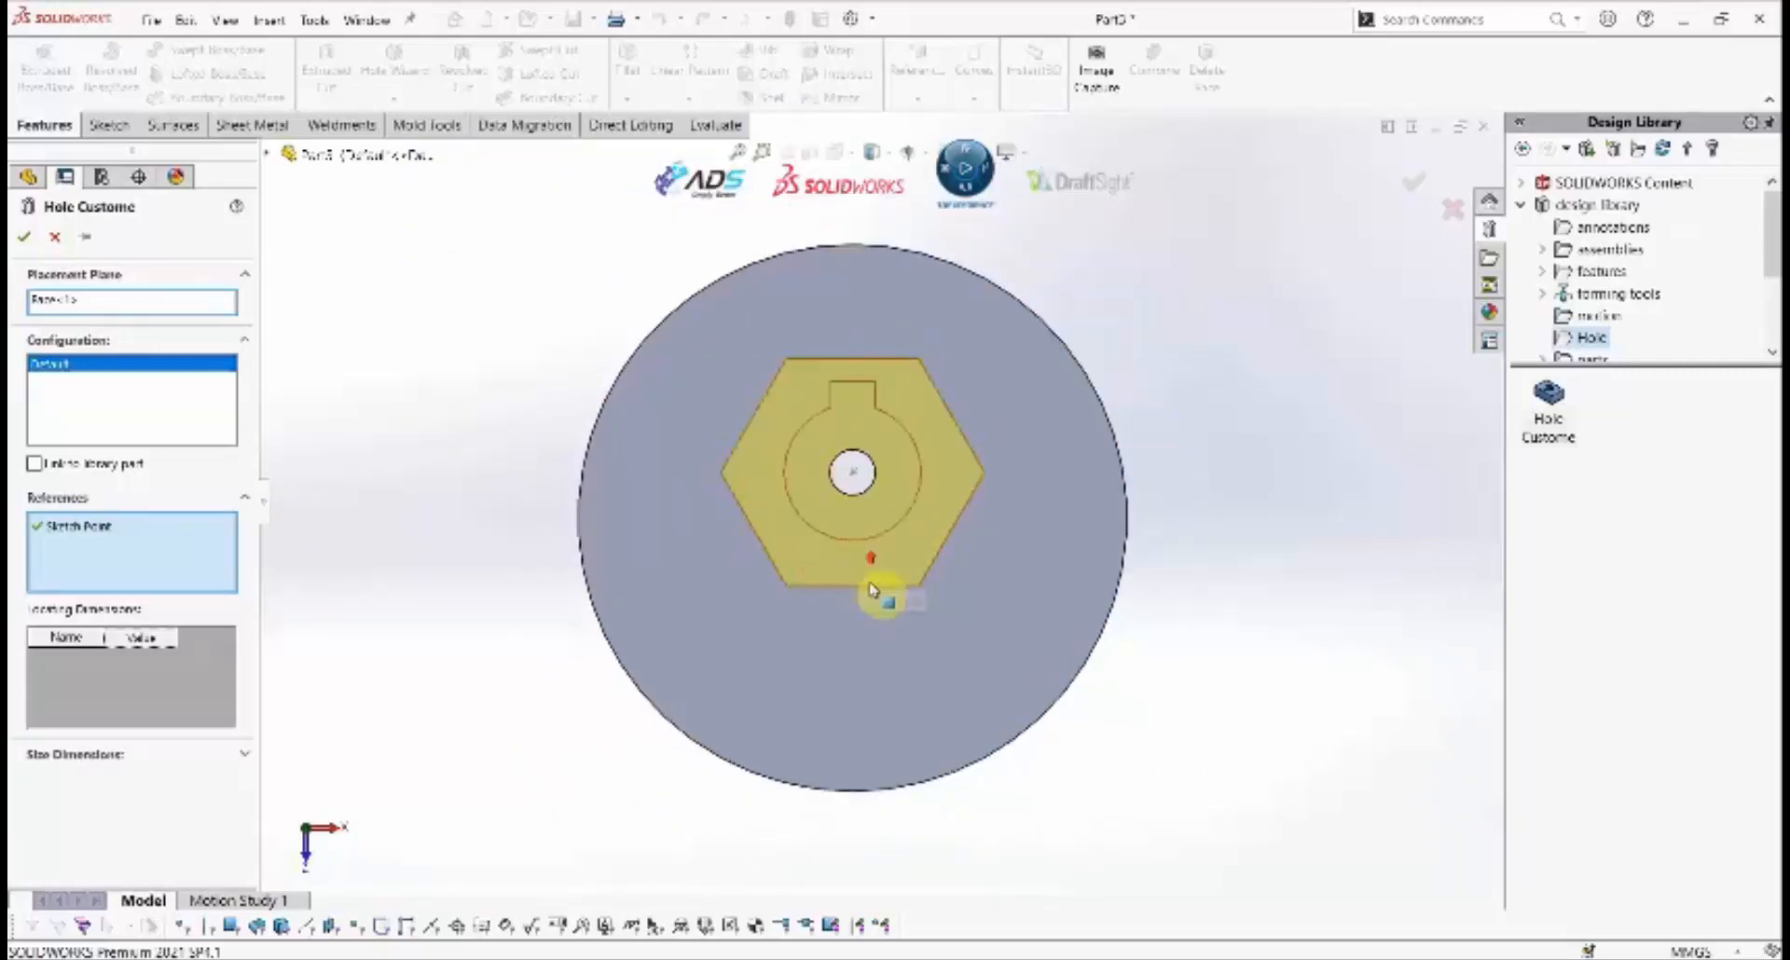
{"action": "scroll", "coordinate": [737, 550], "scroll_direction": "up", "scroll_amount": 2}
{"action": "middle_click_drag", "start_coordinate": [544, 607], "coordinate": [539, 556]}
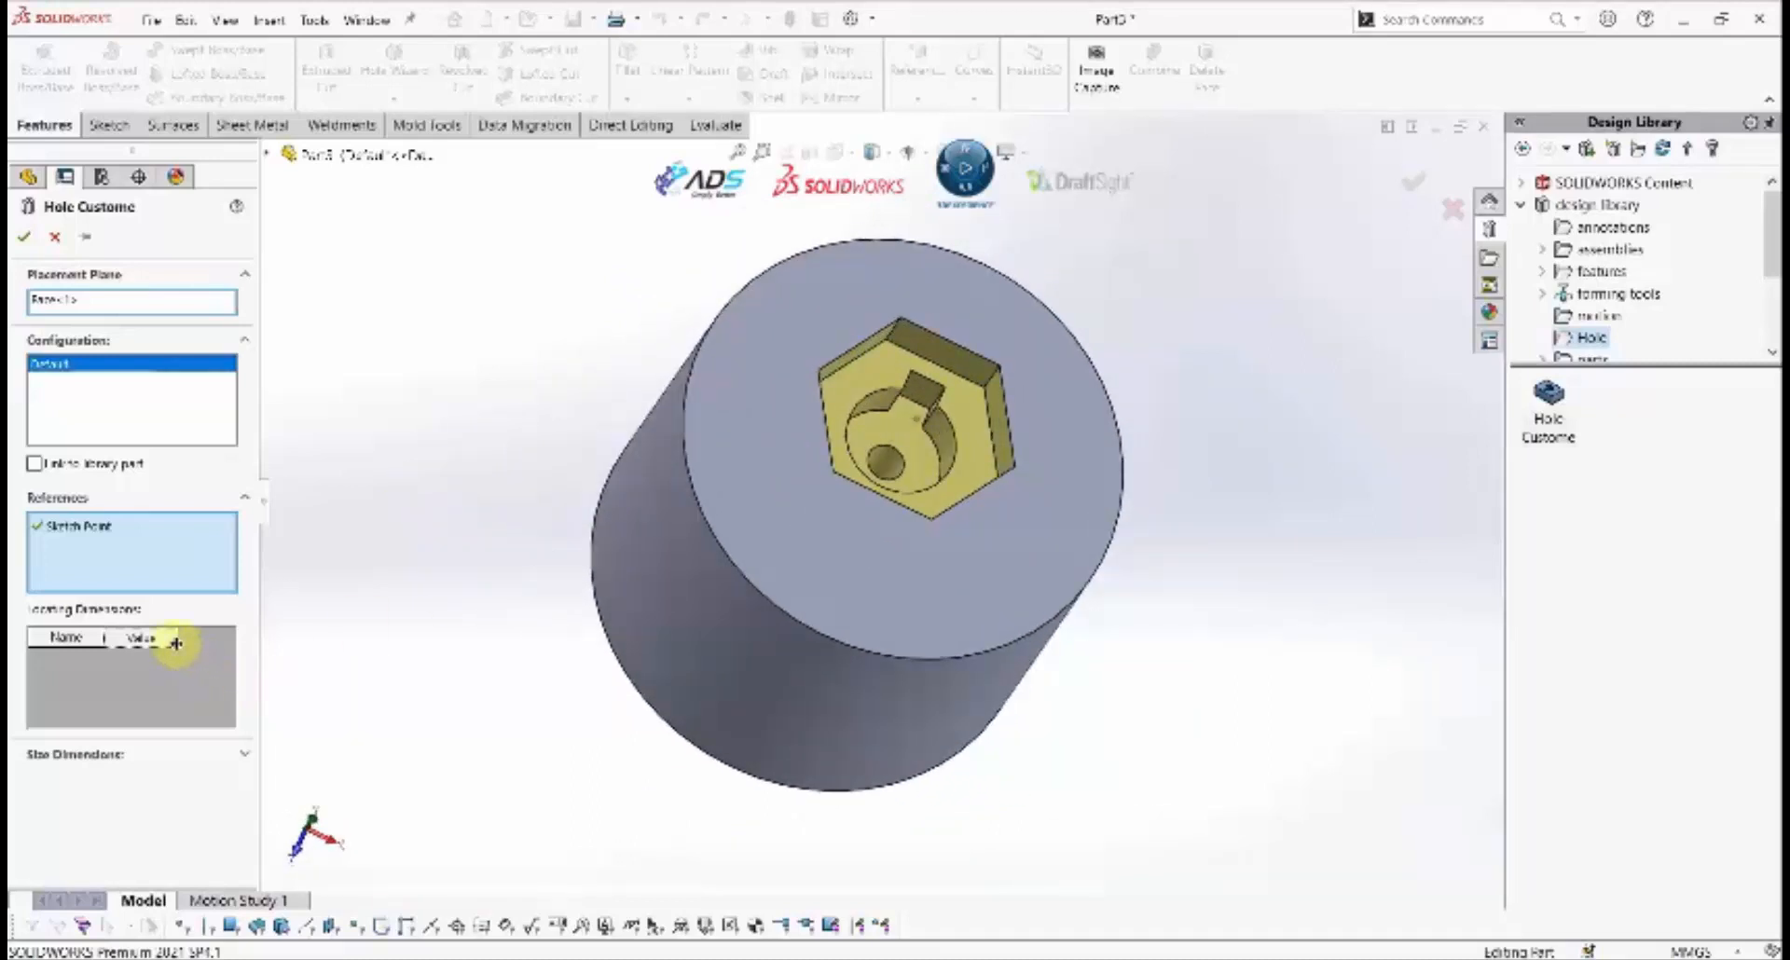
{"action": "scroll", "coordinate": [962, 469], "scroll_direction": "down", "scroll_amount": 1}
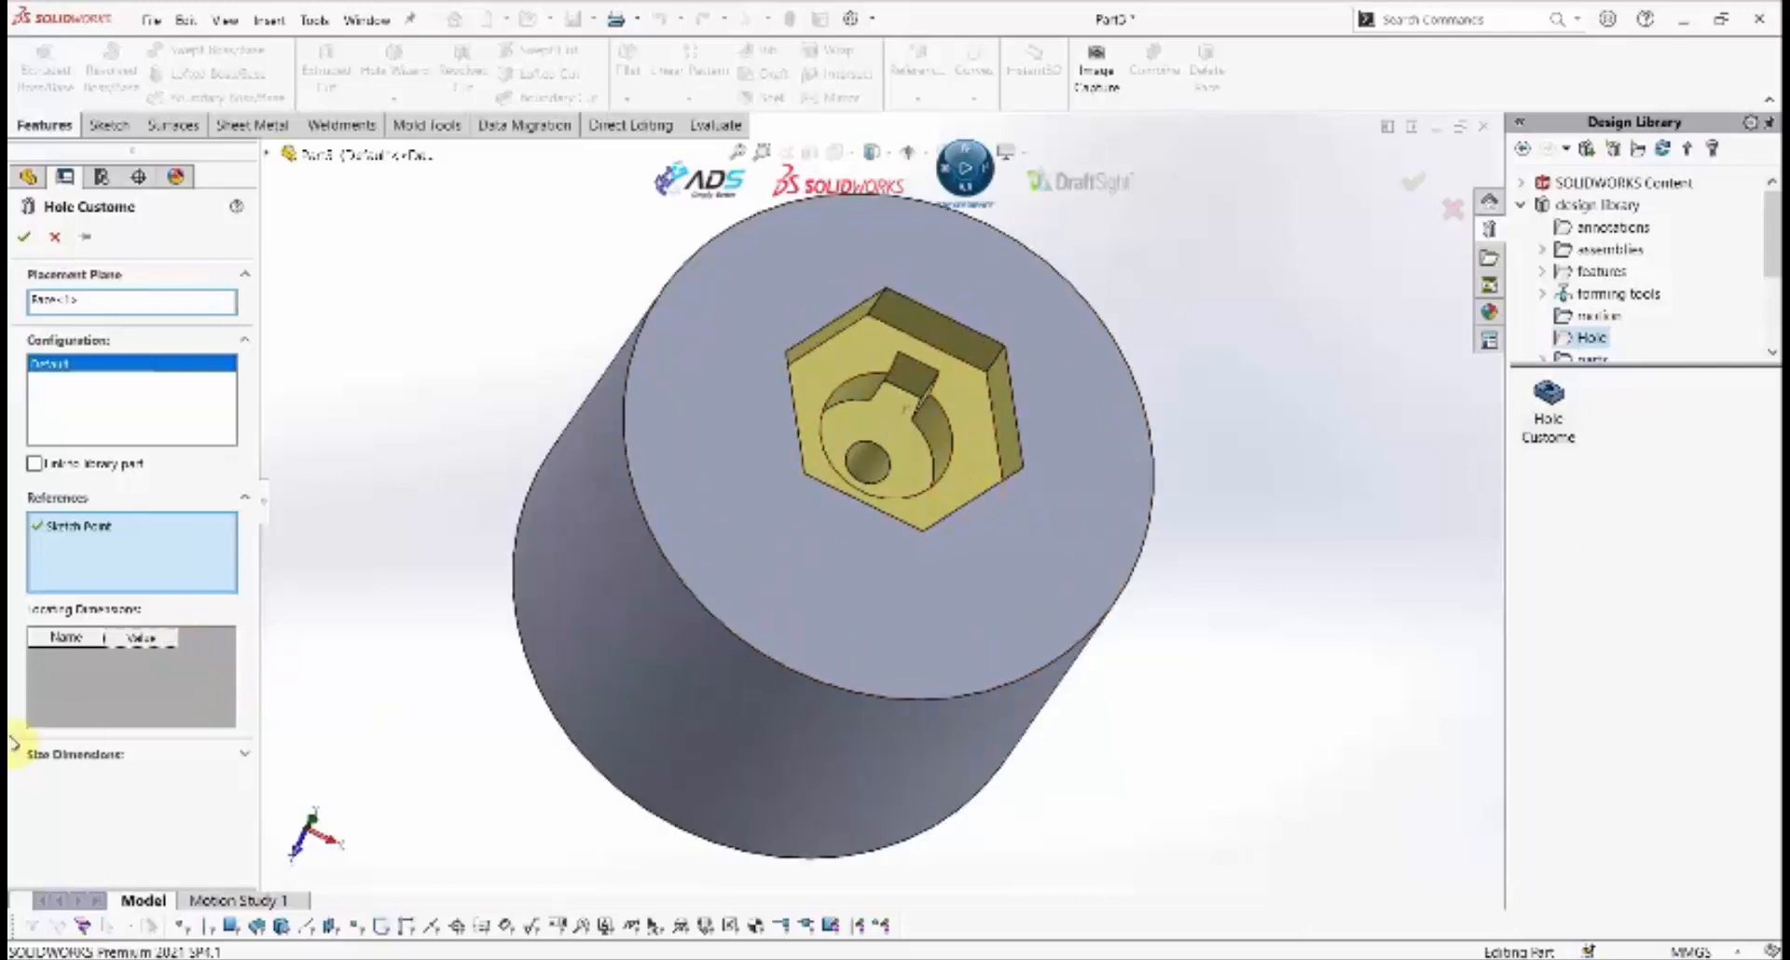
Override the library feature's size dimensions, set the first D1 value to 20 mm, and accept the feature.
{"action": "left_click", "coordinate": [82, 755]}
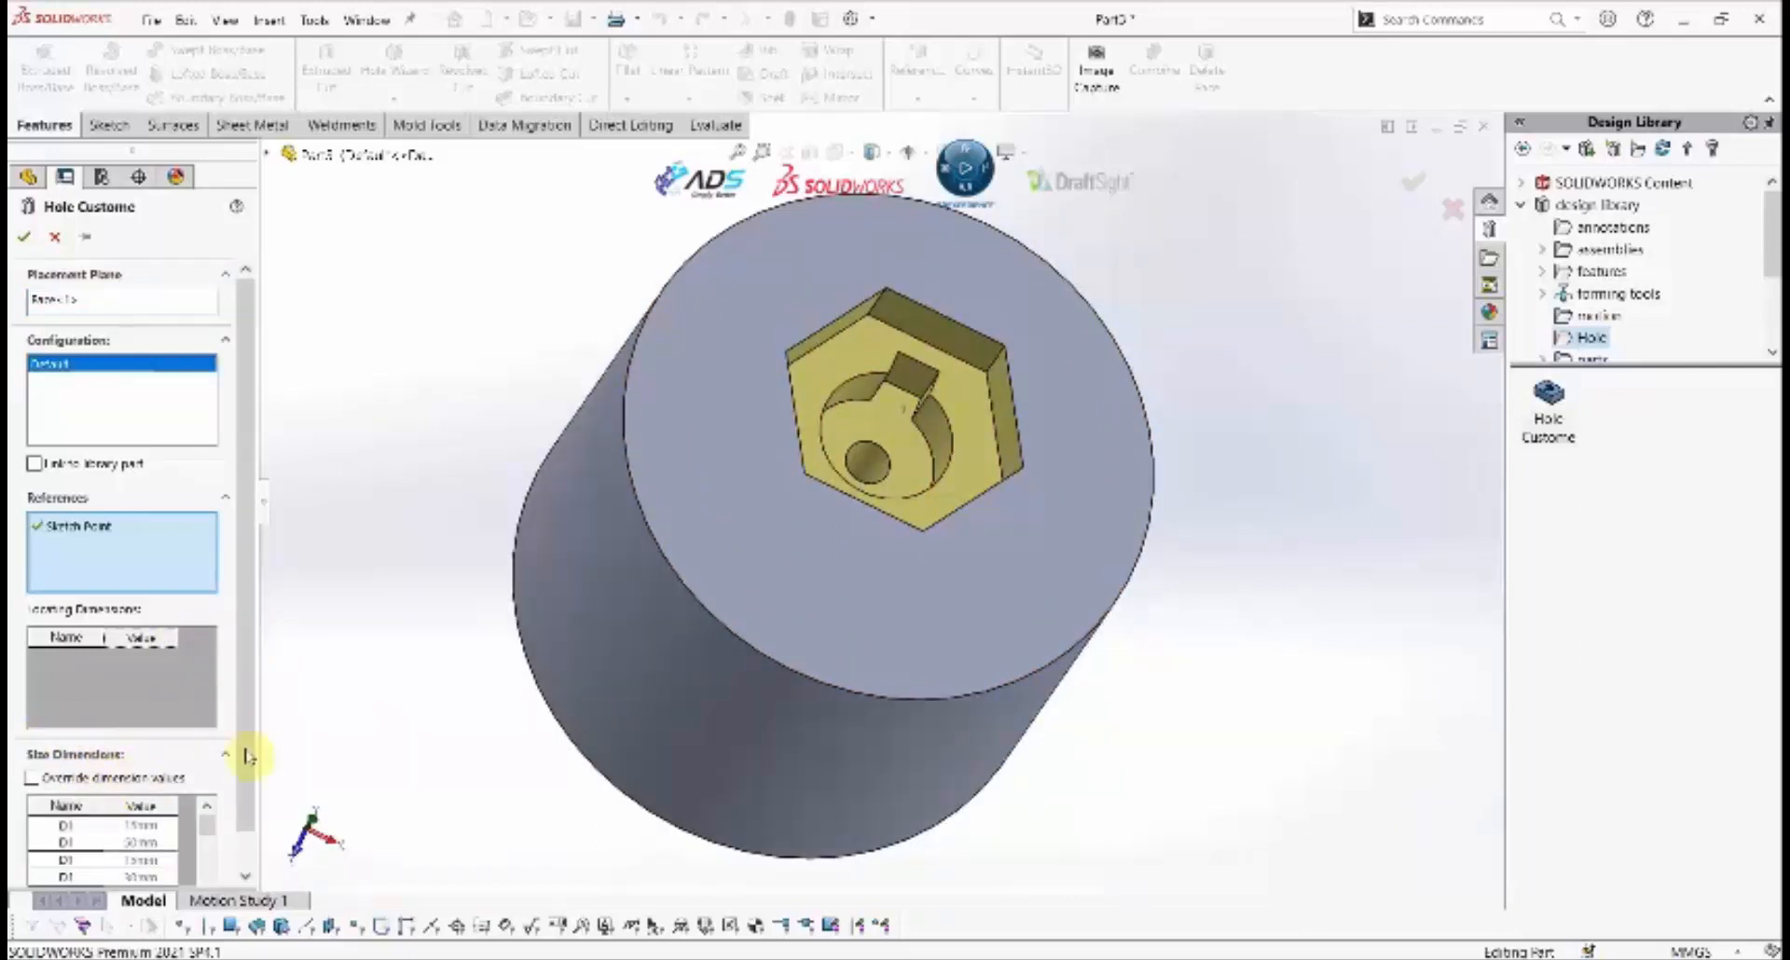
{"action": "scroll", "coordinate": [239, 736], "scroll_direction": "down", "scroll_amount": 1}
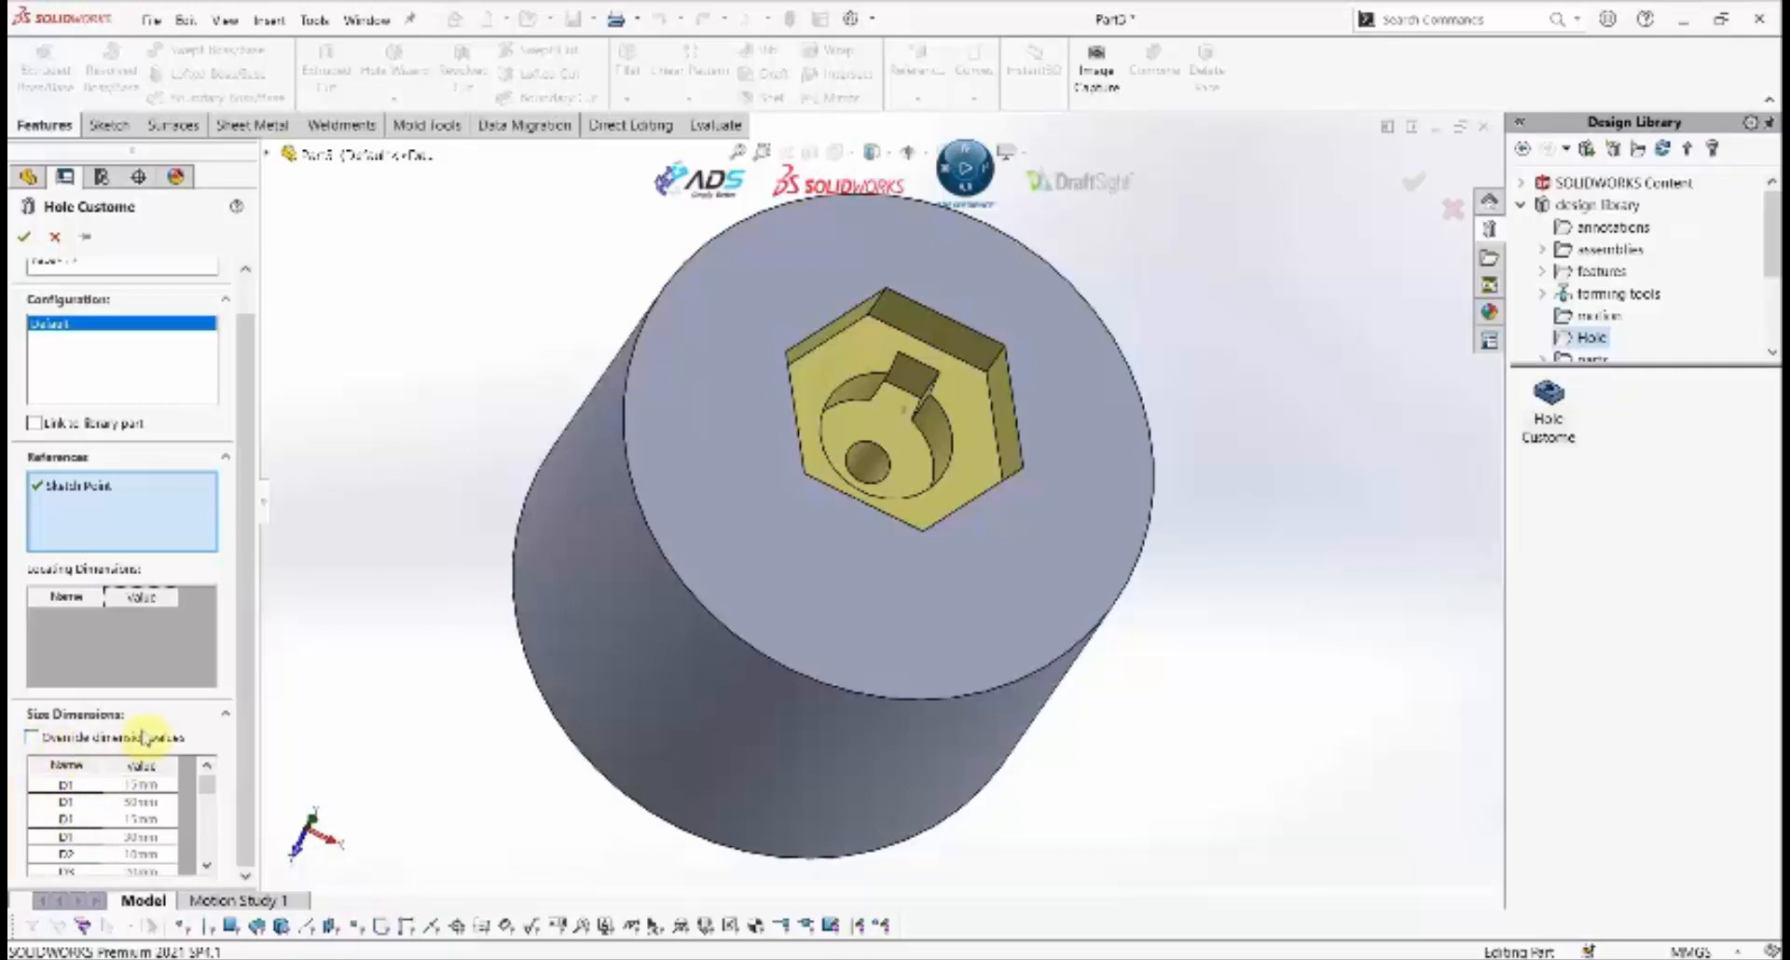
{"action": "left_click", "coordinate": [32, 738]}
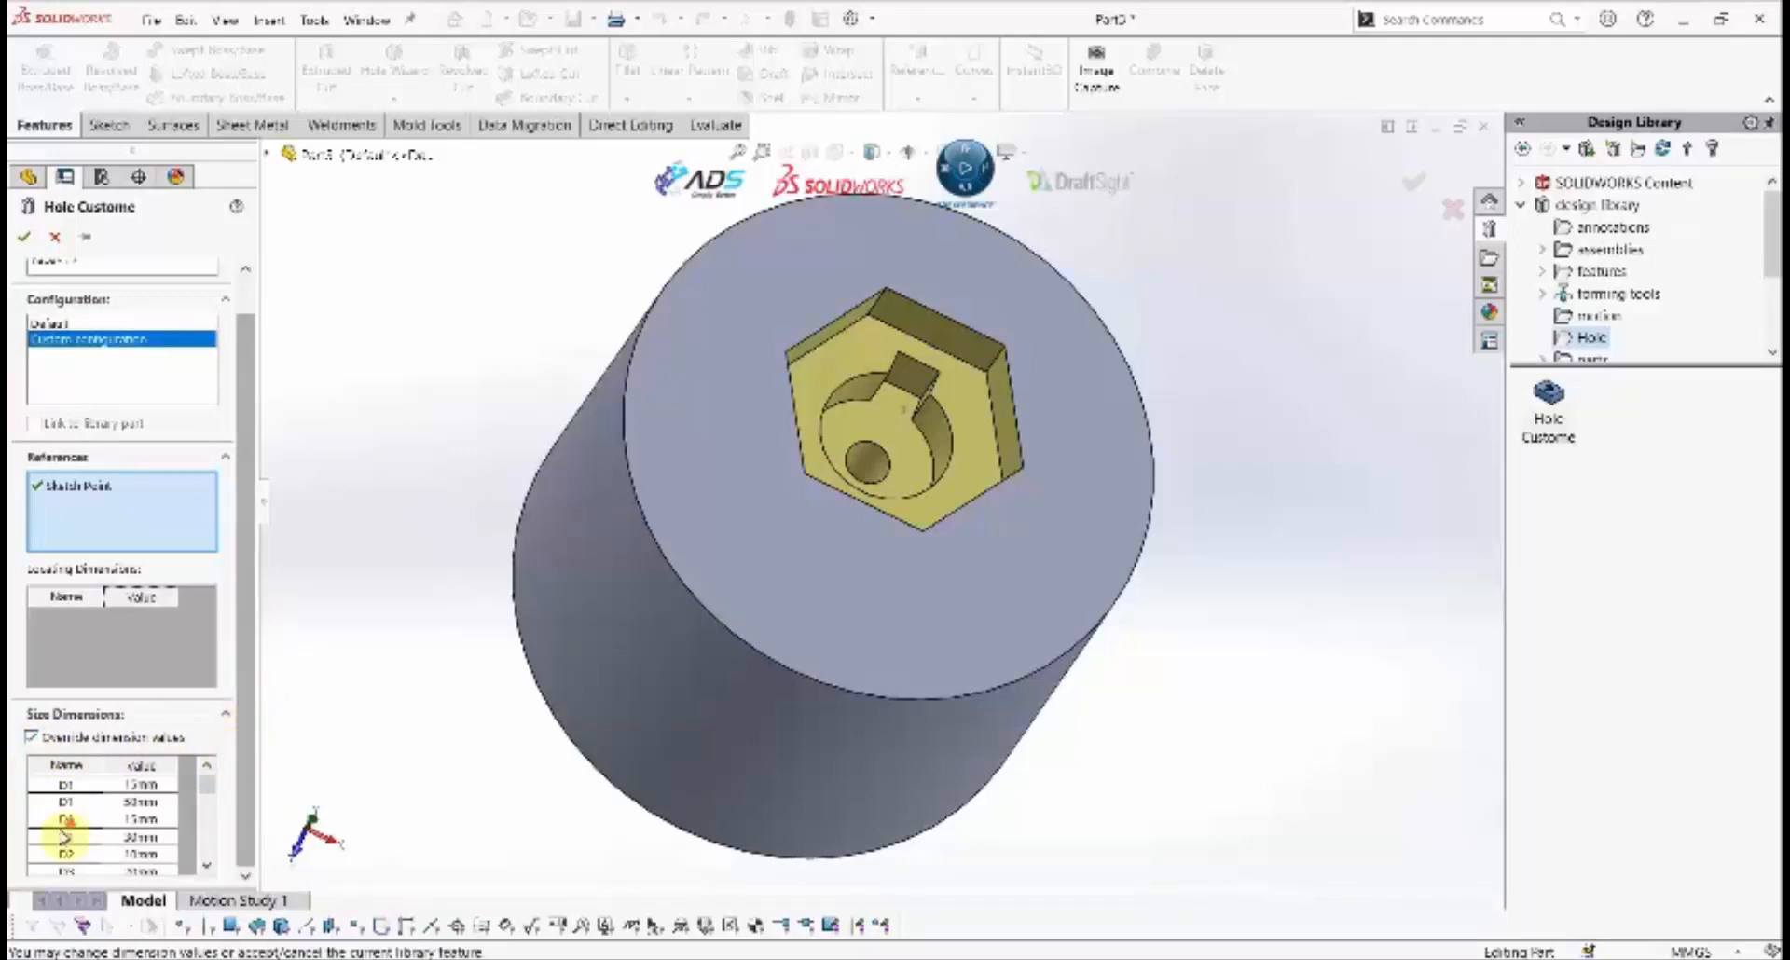
{"action": "mouse_move", "coordinate": [207, 782]}
{"action": "left_mouse_down"}
{"action": "mouse_move", "coordinate": [189, 853]}
{"action": "mouse_move", "coordinate": [180, 793]}
{"action": "left_mouse_up"}
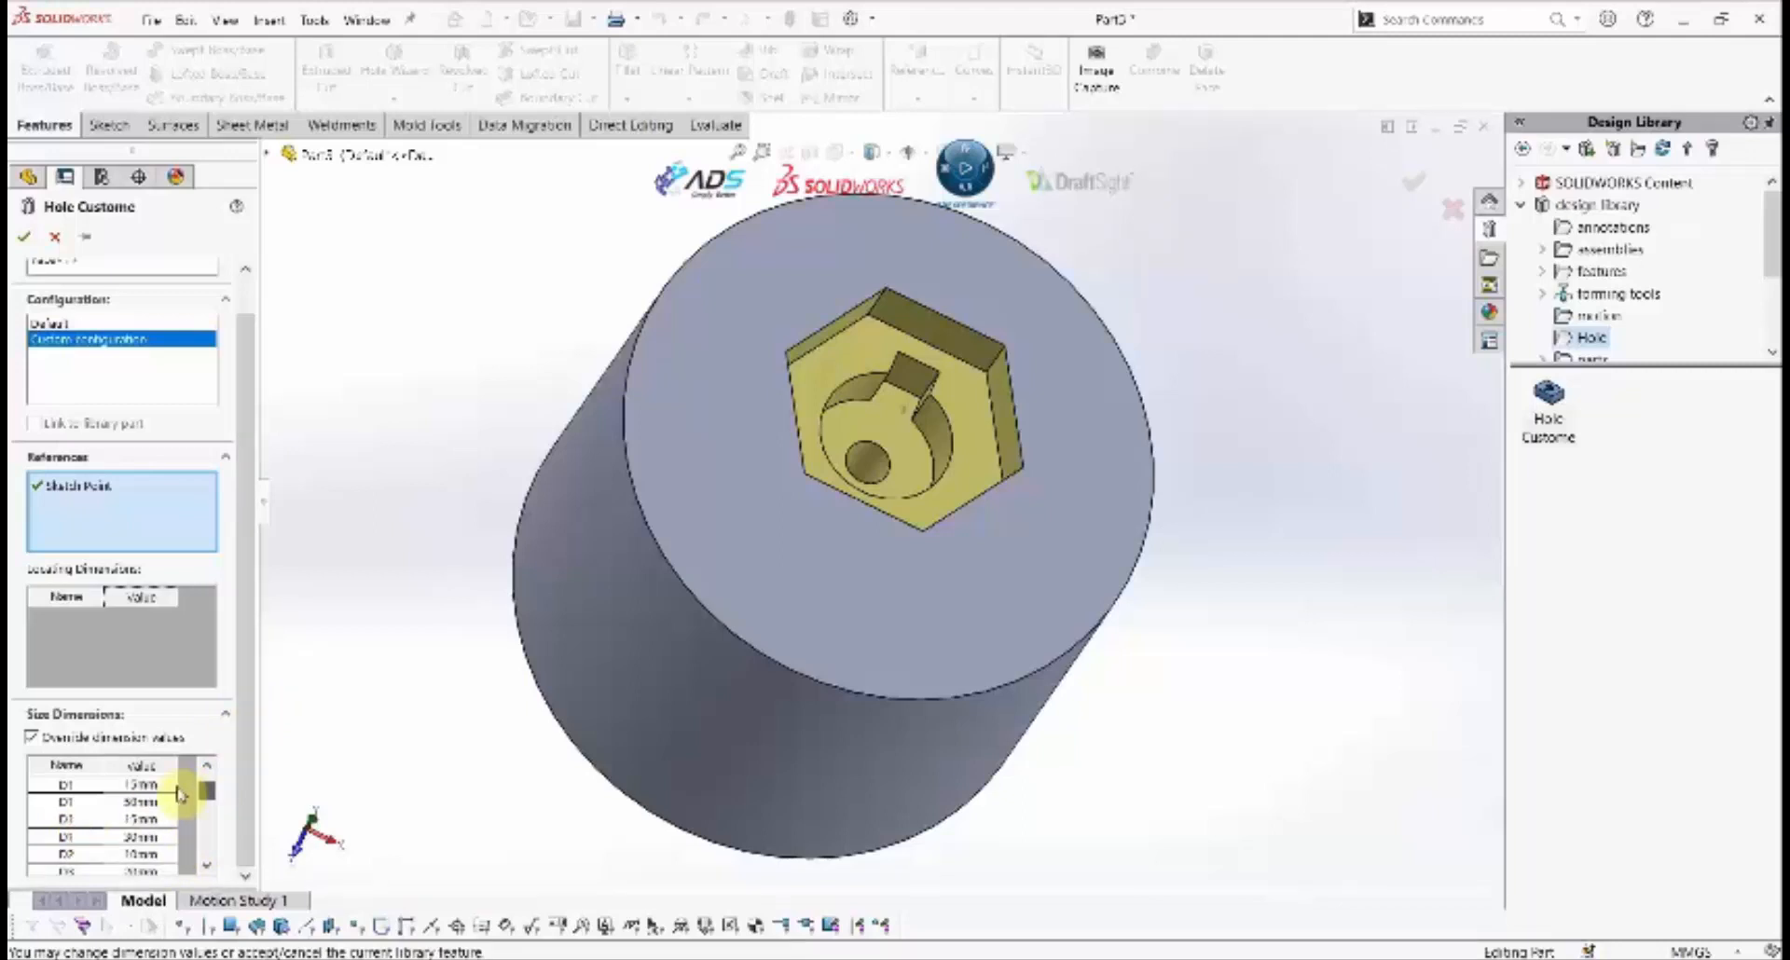
{"action": "left_click", "coordinate": [126, 785]}
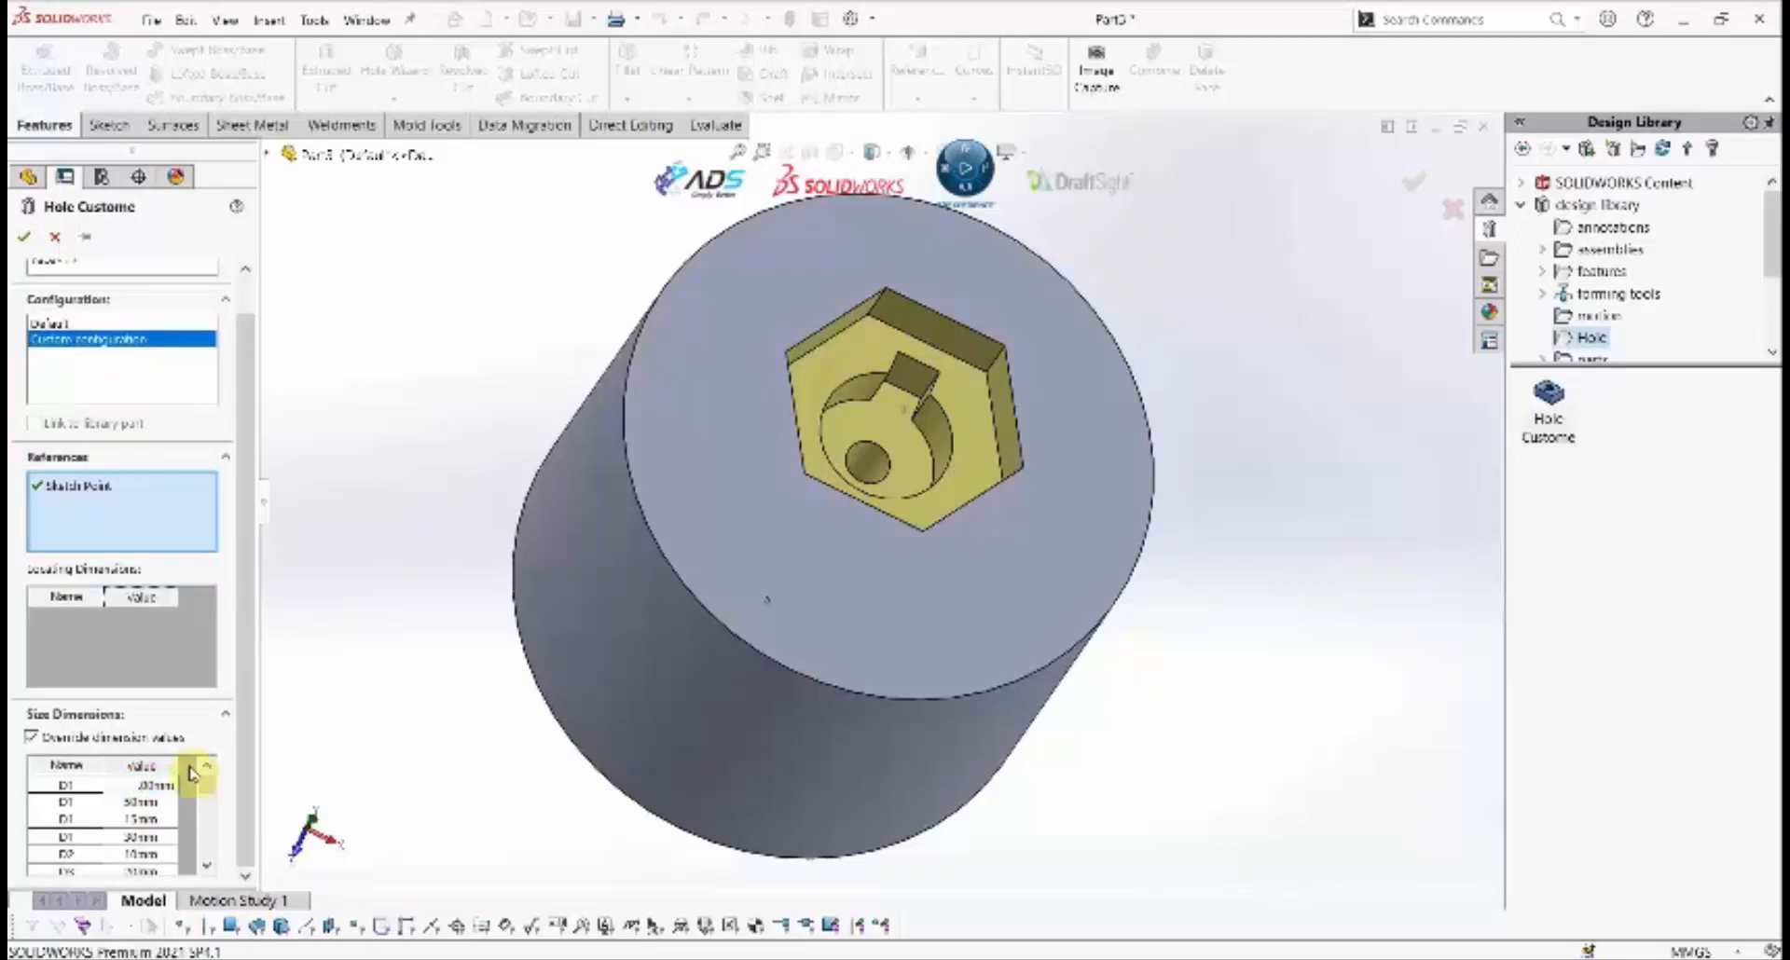
{"action": "key", "text": "Return"}
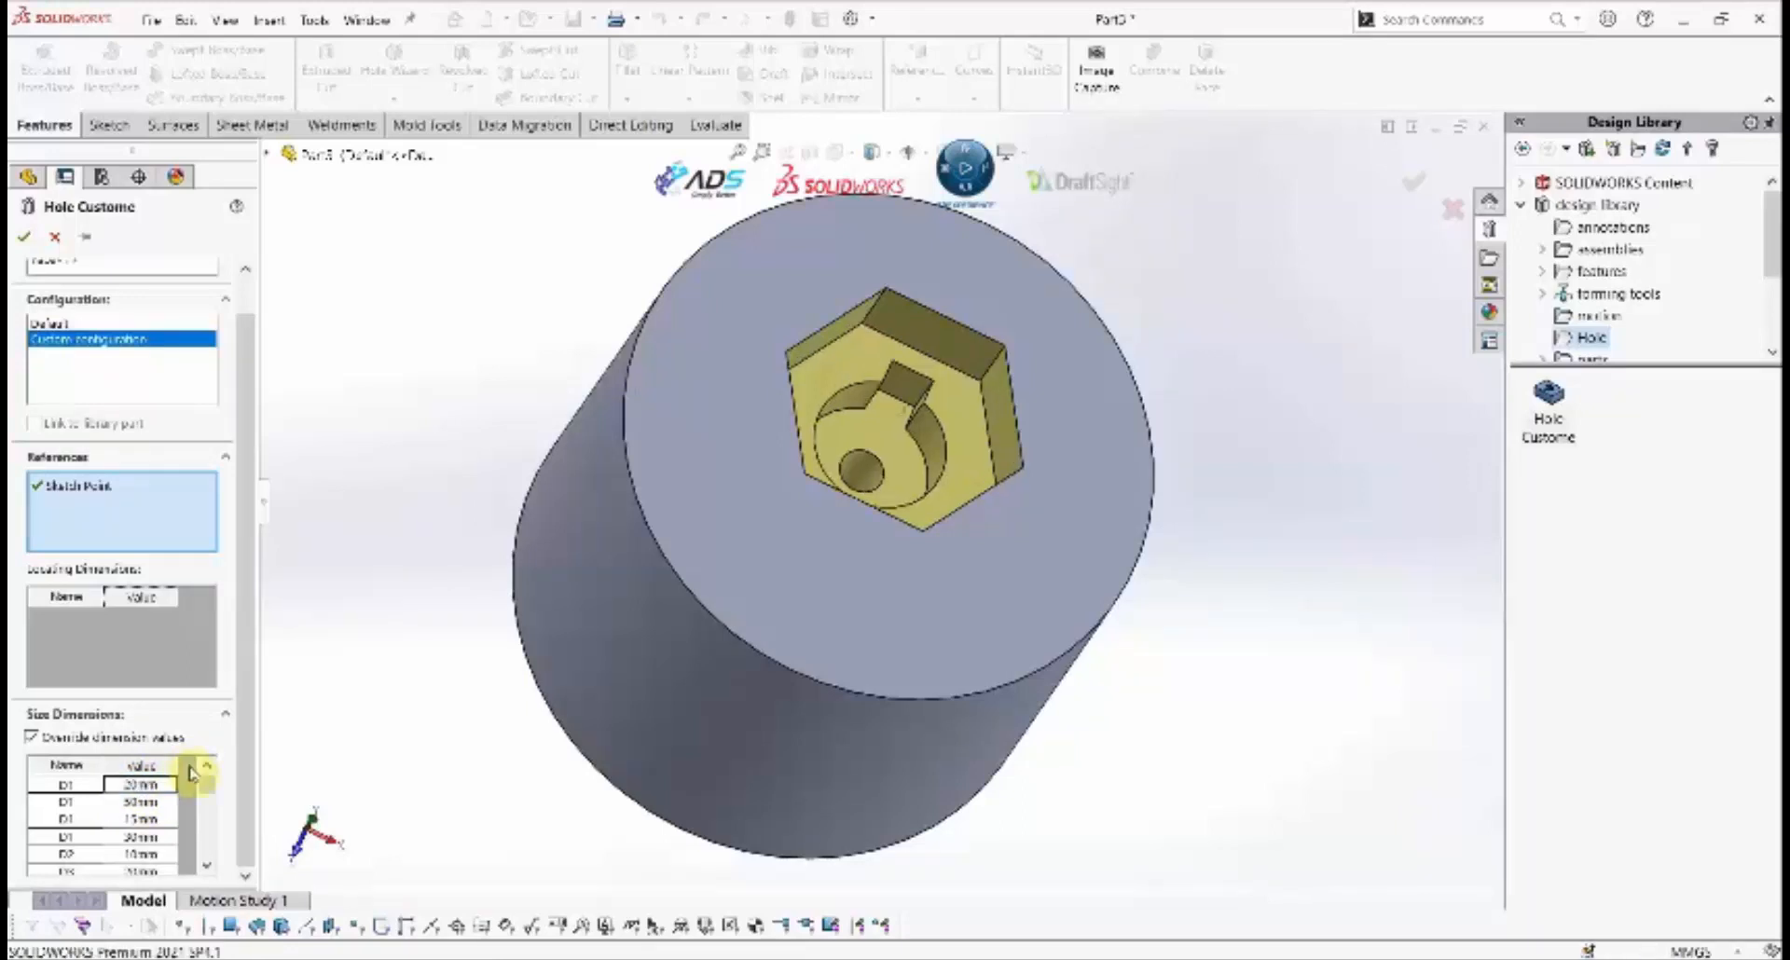
{"action": "scroll", "coordinate": [1130, 467], "scroll_direction": "down", "scroll_amount": 1}
{"action": "middle_click_drag", "start_coordinate": [1021, 475], "coordinate": [912, 494]}
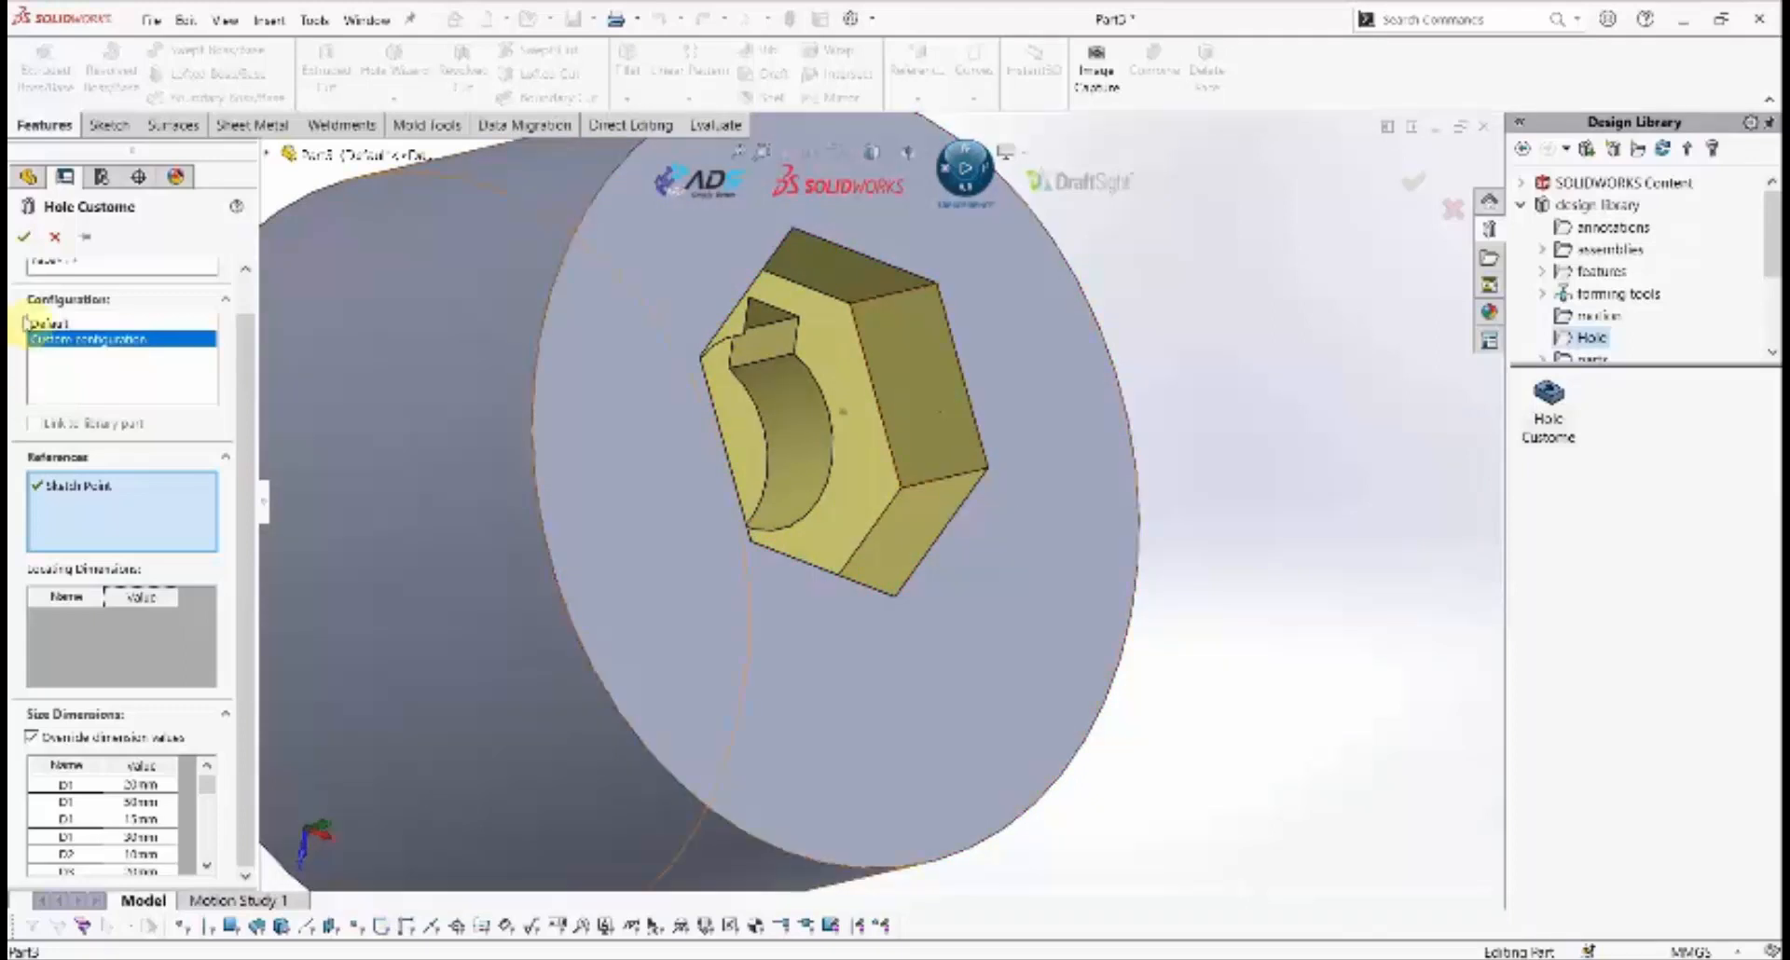
{"action": "left_click", "coordinate": [26, 240]}
{"action": "scroll", "coordinate": [1118, 606], "scroll_direction": "up", "scroll_amount": 5}
{"action": "middle_click_drag", "start_coordinate": [1111, 600], "coordinate": [995, 563]}
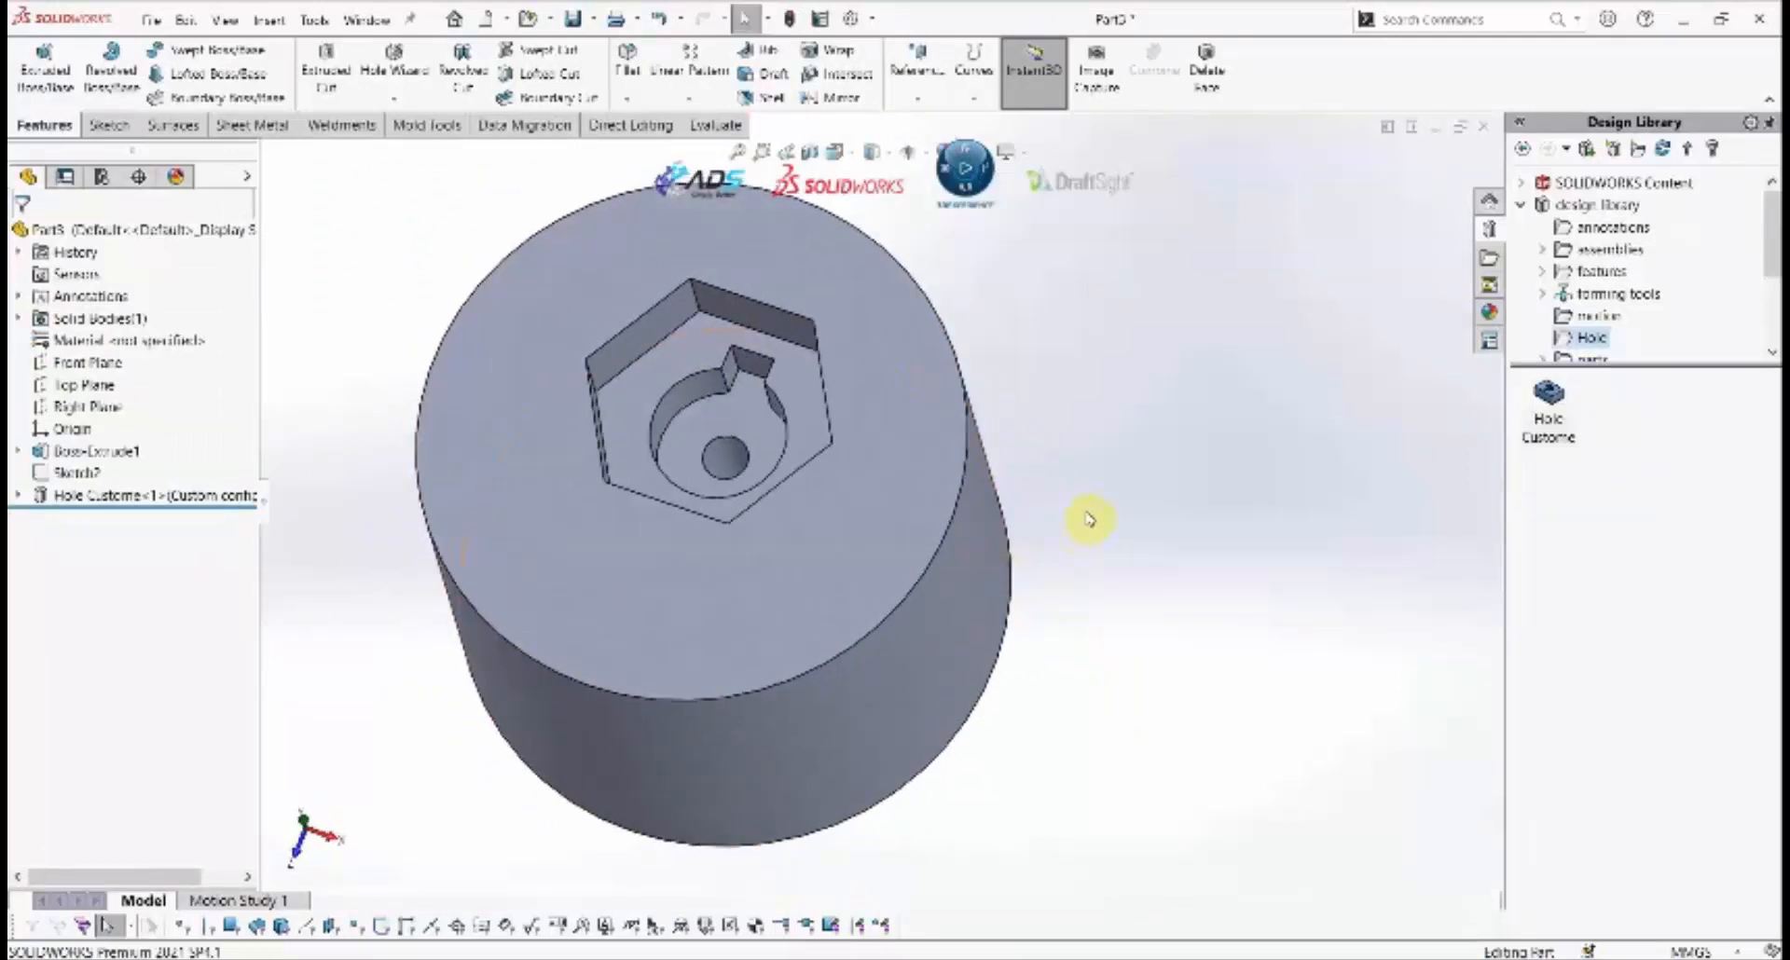